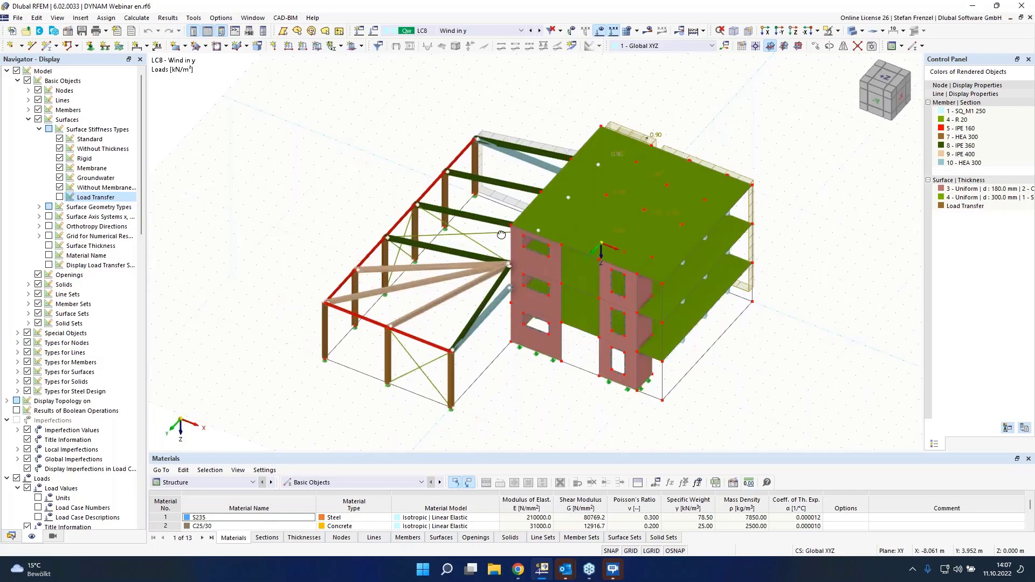
In load case LC6 Snow, define a new uniform surface force load with a magnitude of 0.68 kN/m²
click(470, 31)
click(467, 84)
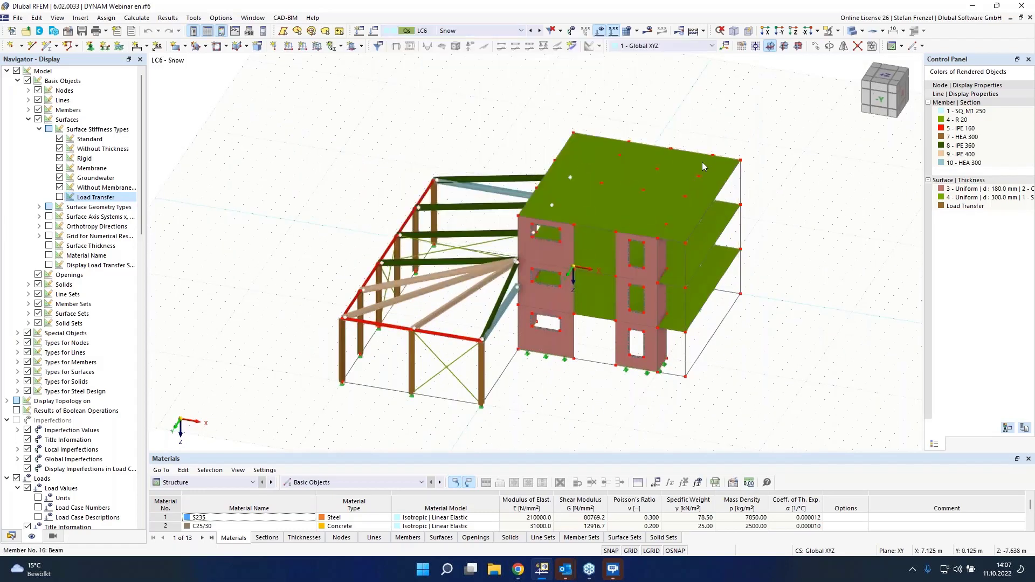
click(318, 47)
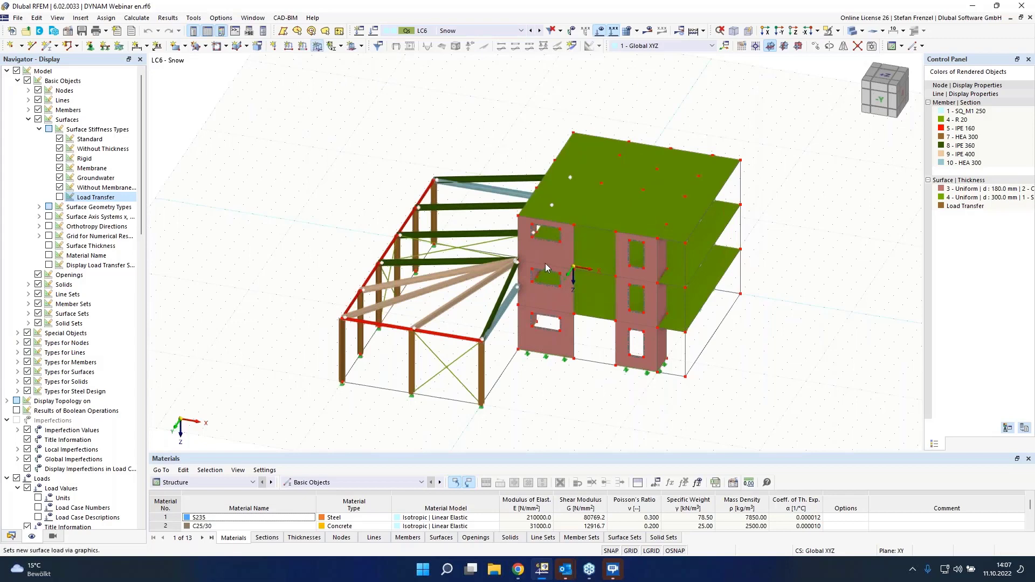
click(546, 268)
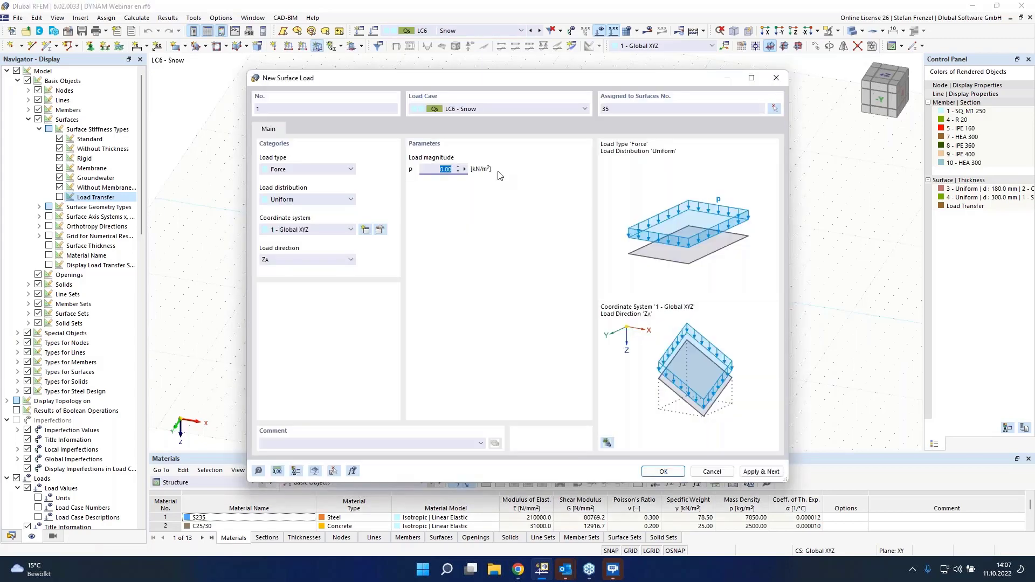
text(0,68)
drag(681, 80, 679, 155)
Assign the snow load only to the building's top roof slab, surface 25, replacing the previous surface selection, and create the load
click(773, 185)
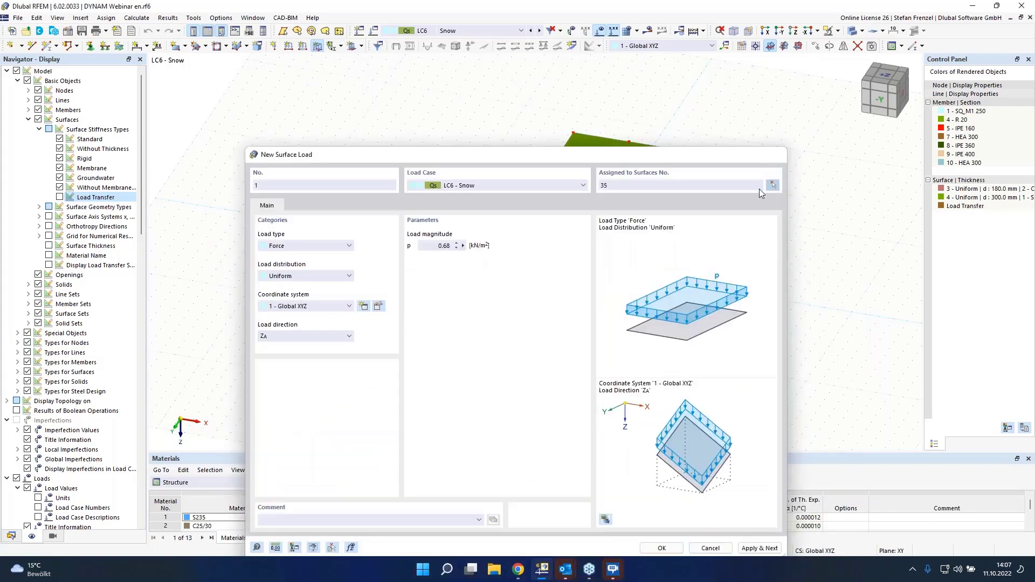
click(592, 171)
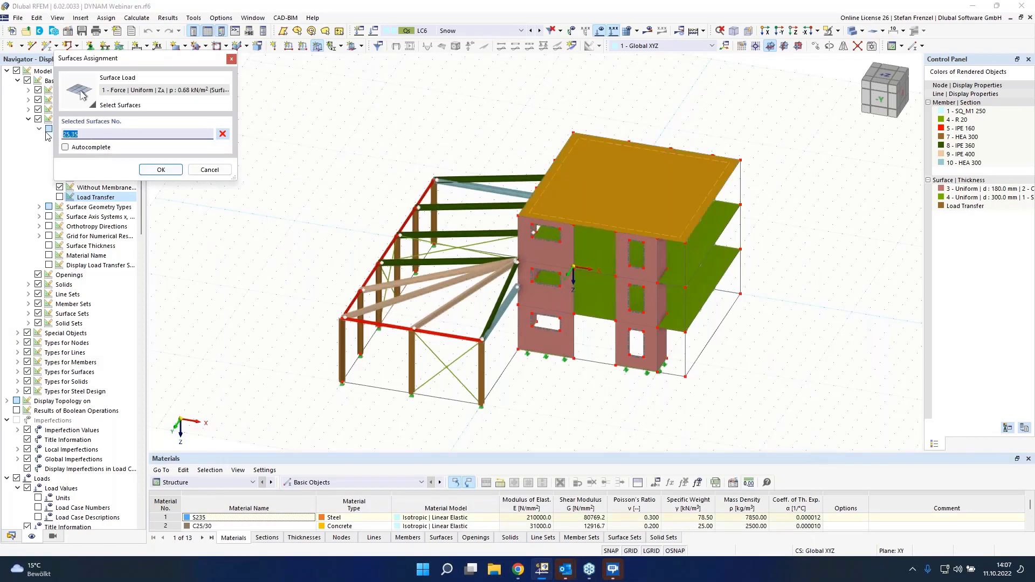
key(BackSpace)
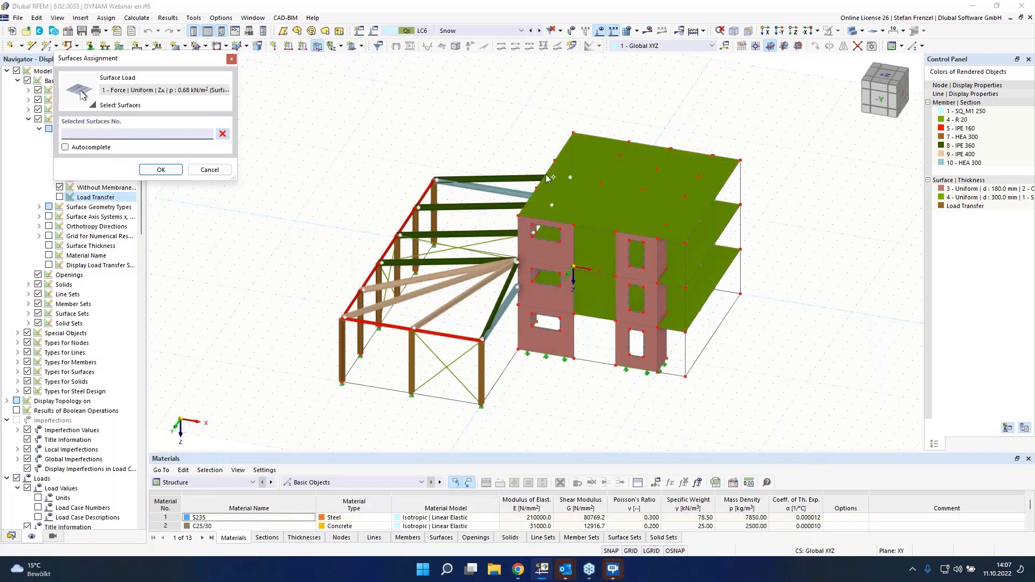
click(590, 171)
click(160, 170)
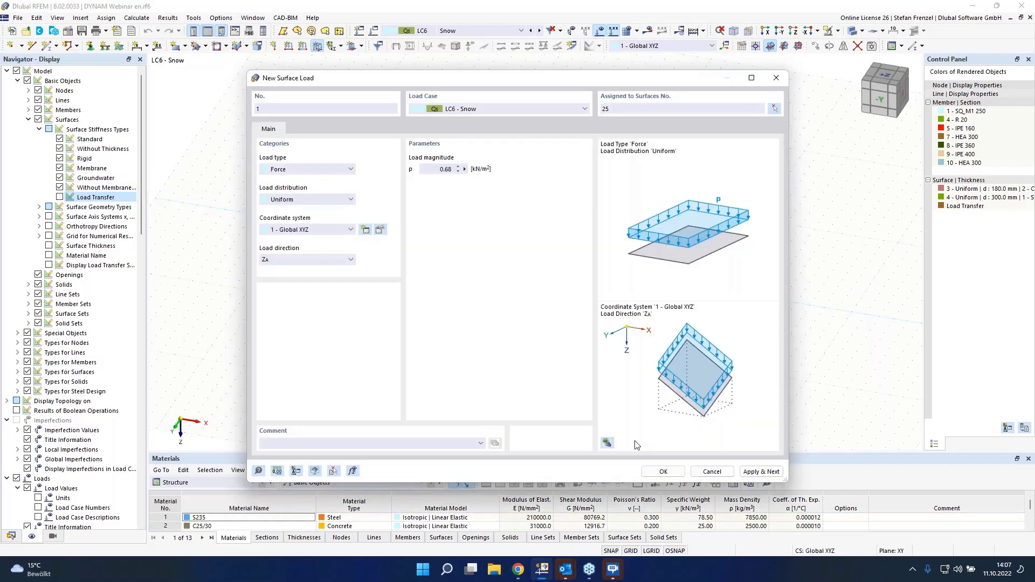
click(664, 472)
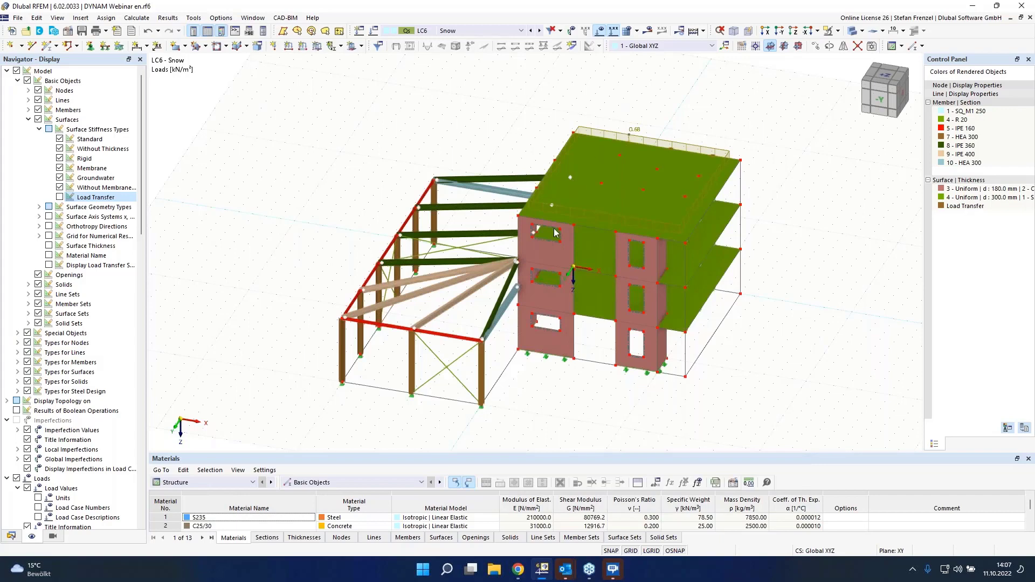
In the model's base data, deactivate the Steel Design add-on and activate the Modal Analysis add-on
click(10, 537)
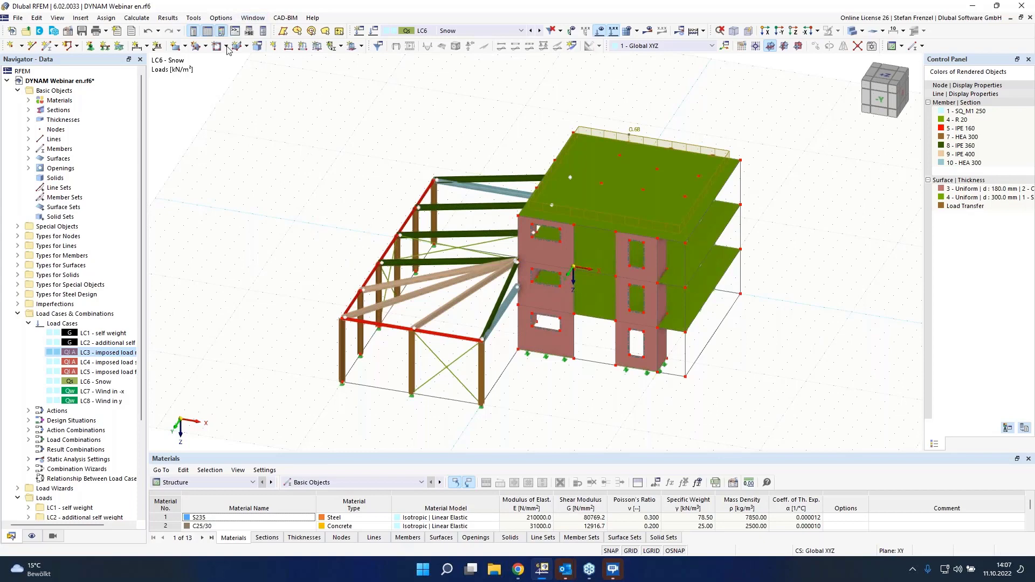
right_click(40, 83)
click(64, 88)
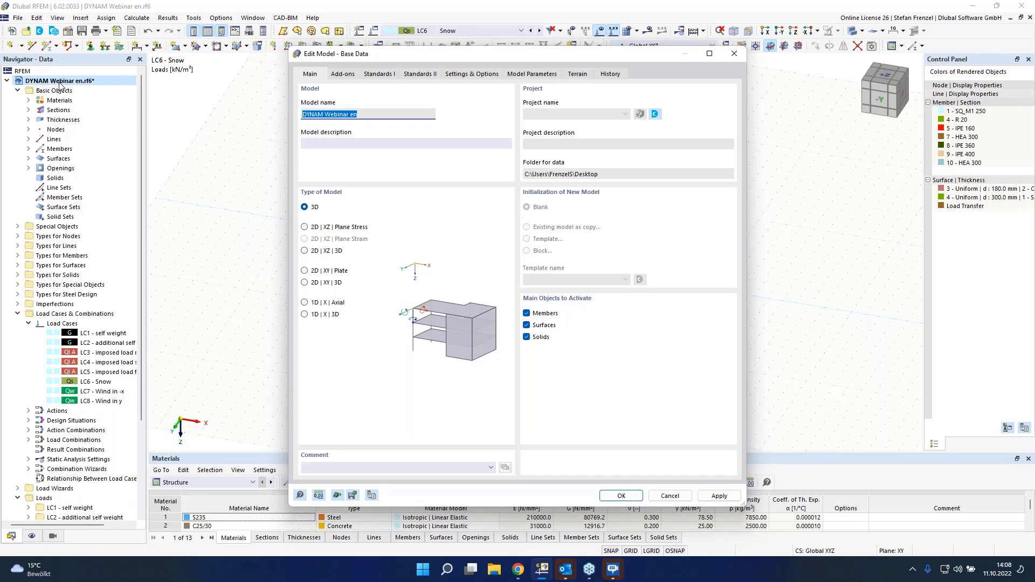
click(341, 75)
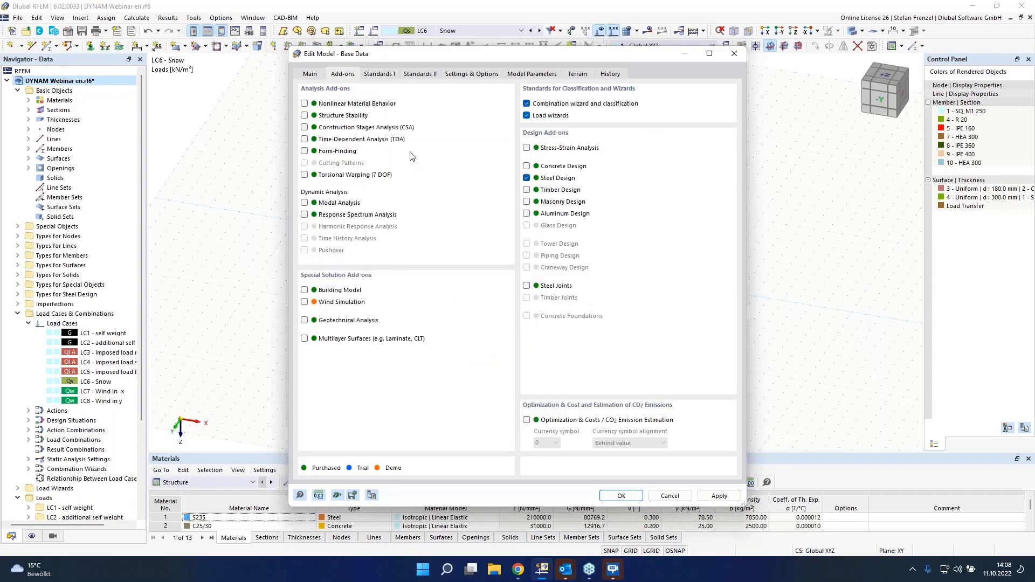
click(527, 178)
click(305, 202)
Keep EN 1998 with national annex DIN | 2021-07 for dynamic analysis and save the base data, discarding the steel design data
click(387, 75)
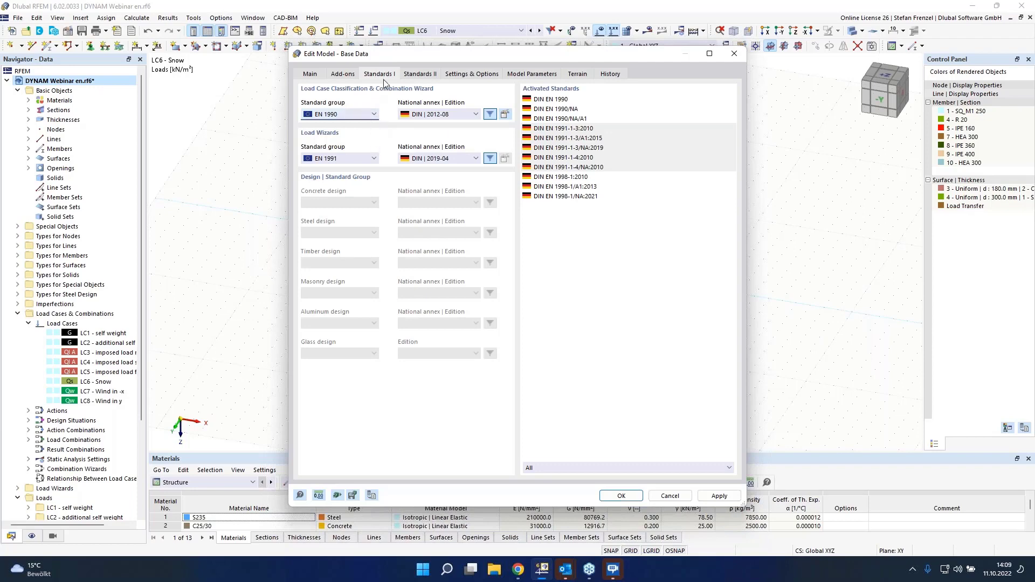
click(412, 75)
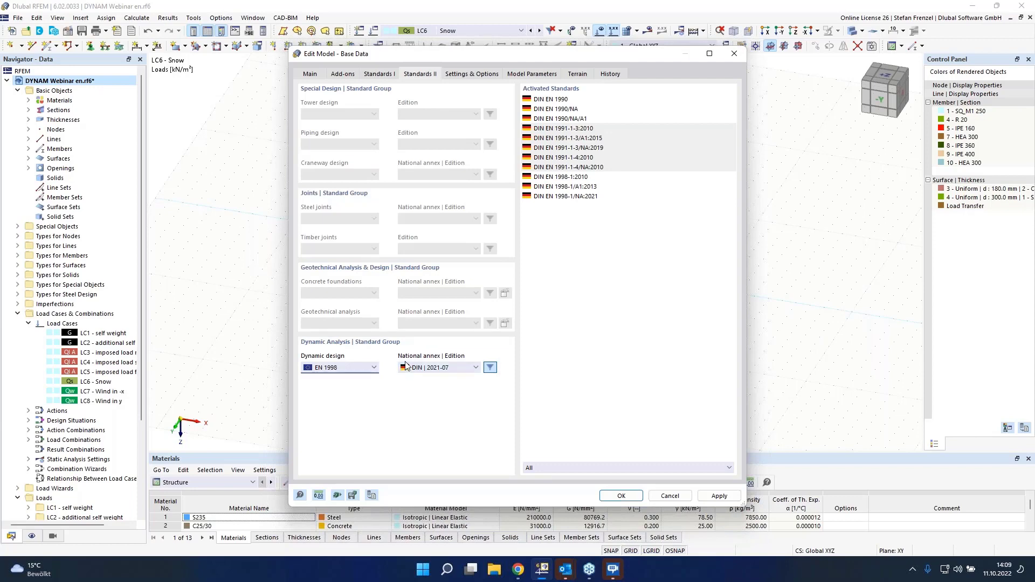
click(374, 368)
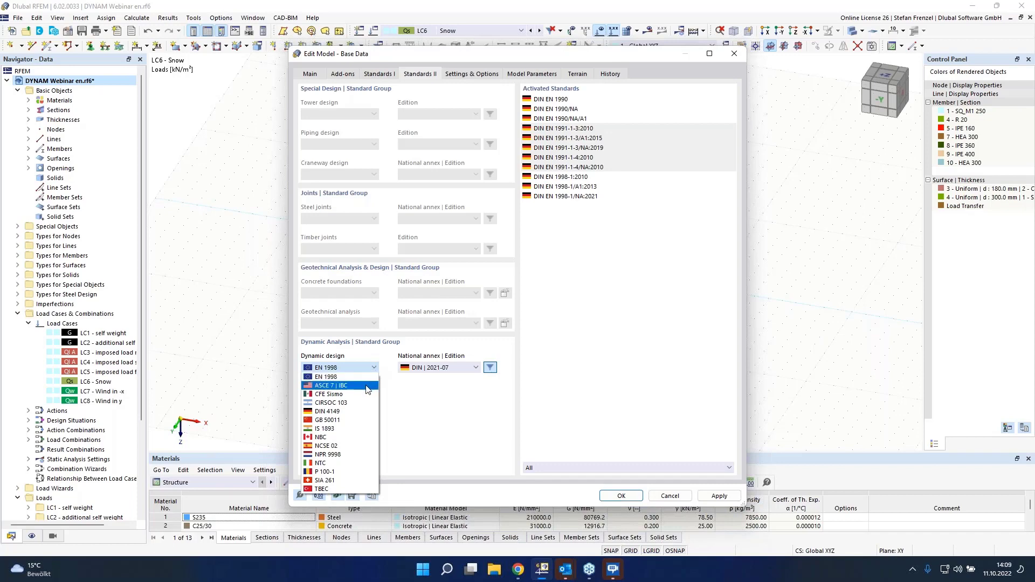
click(415, 389)
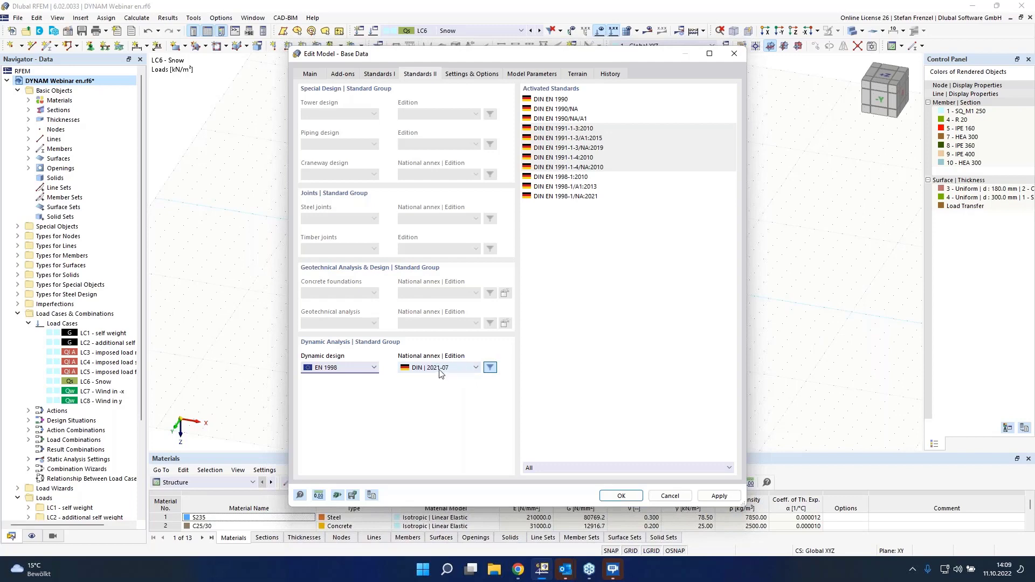
click(490, 369)
click(478, 369)
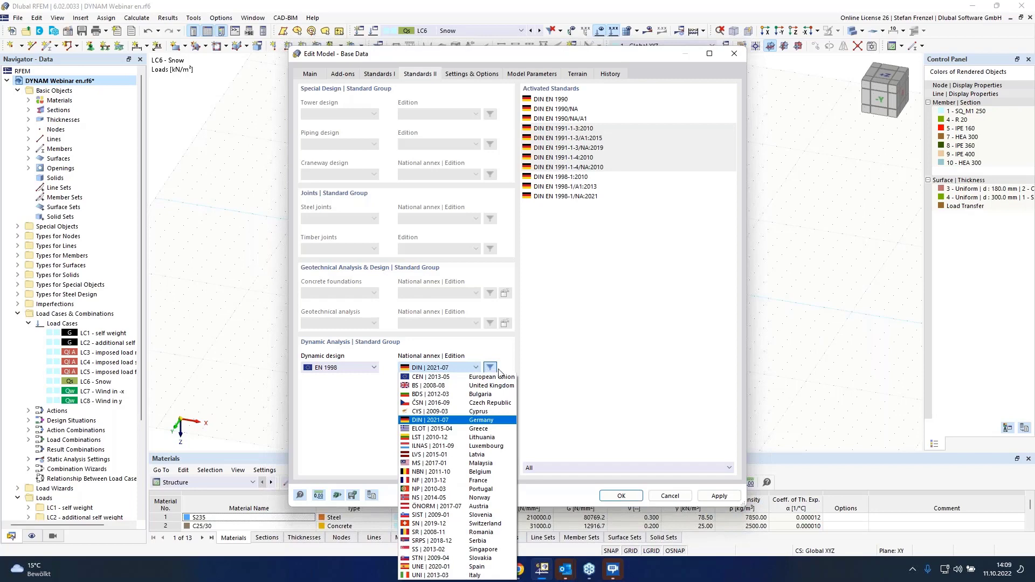
click(492, 375)
click(476, 368)
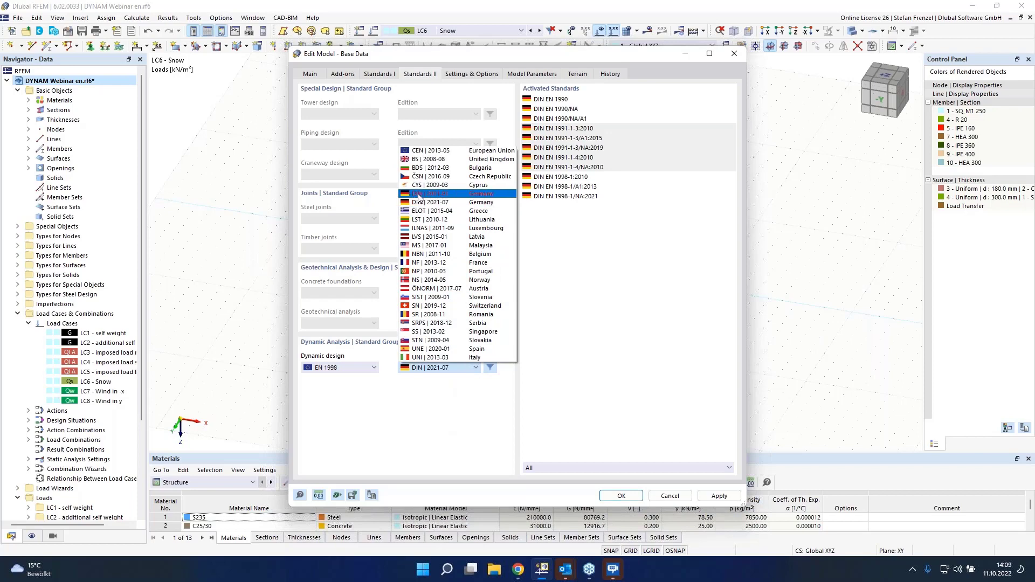
click(504, 424)
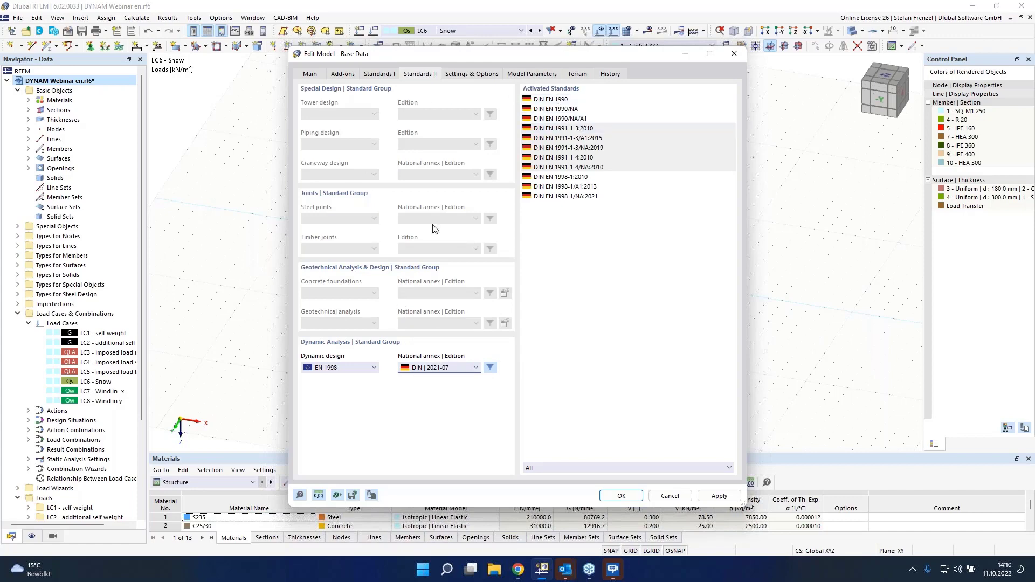
click(607, 497)
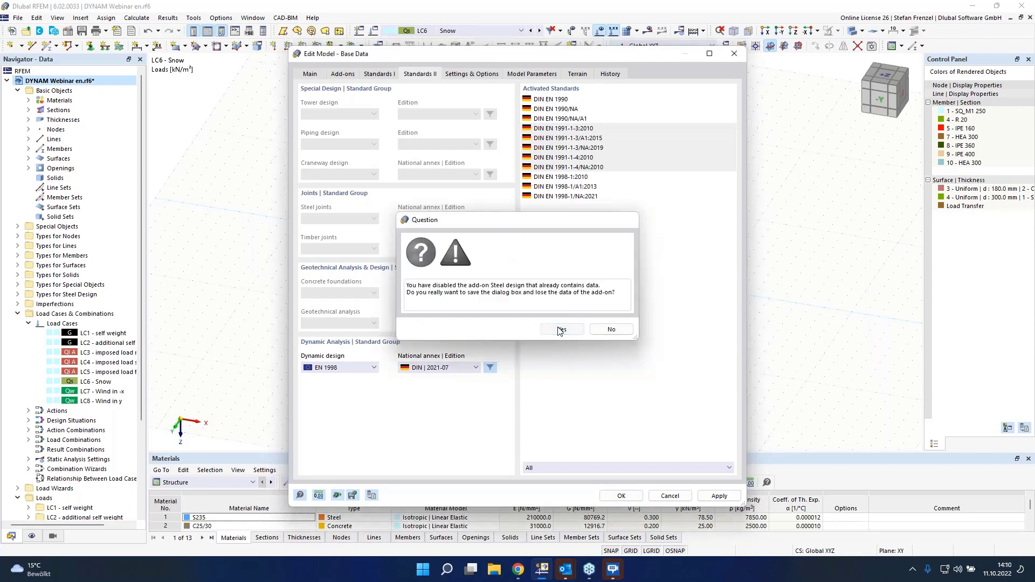
click(561, 330)
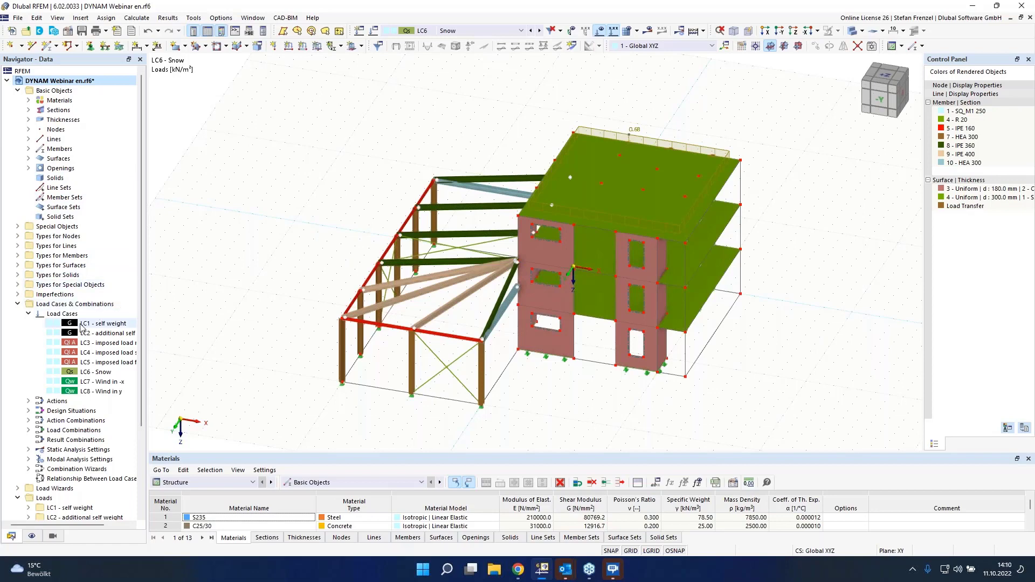
Create a new load case LC9 with the analysis type Modal Analysis
right_click(66, 314)
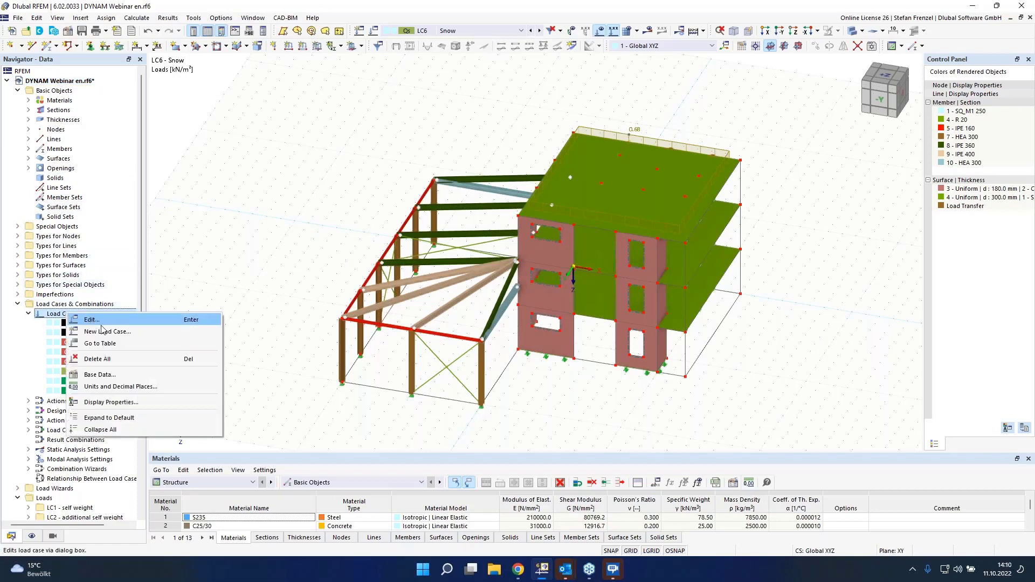
click(104, 332)
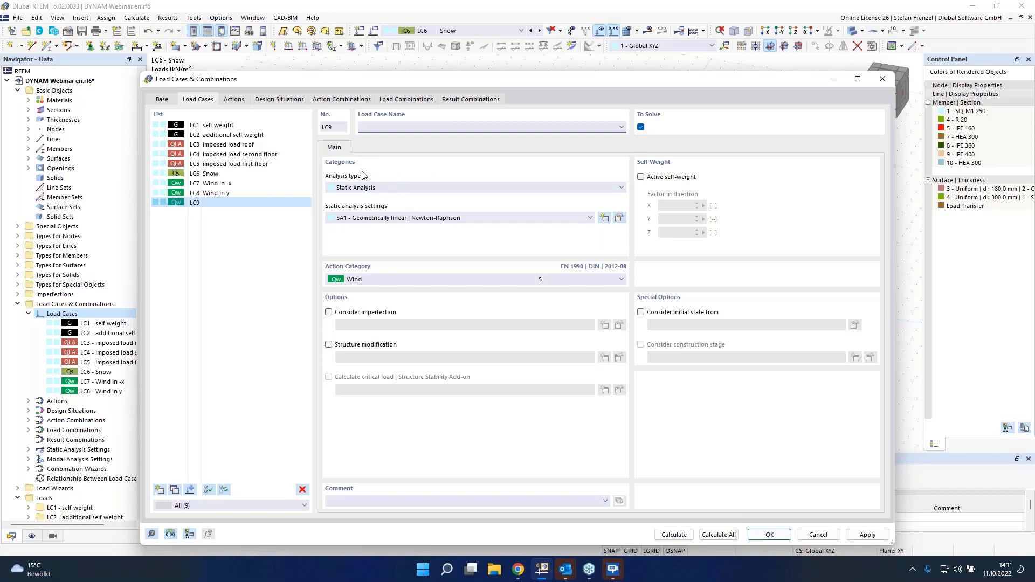
click(396, 187)
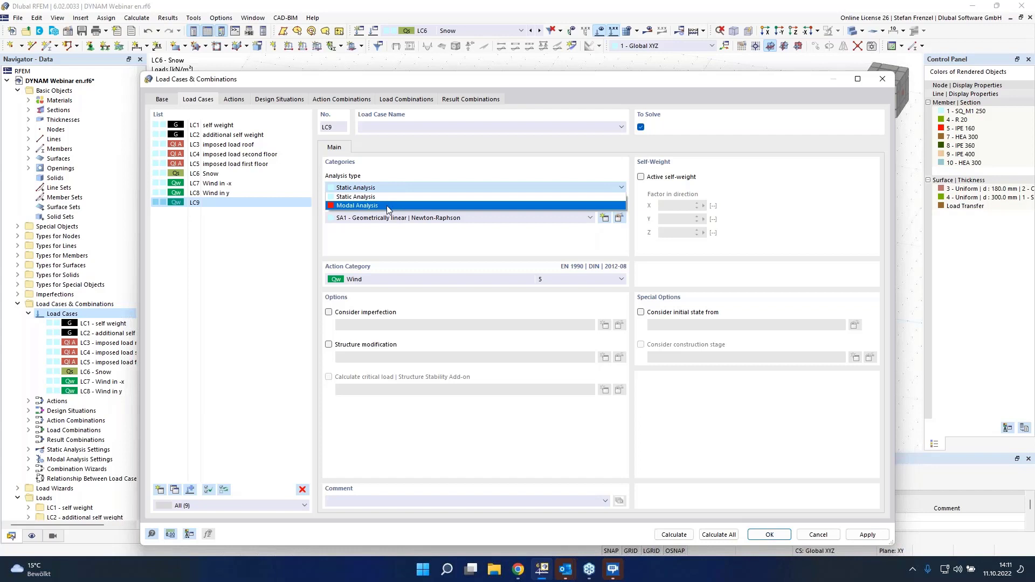
click(387, 206)
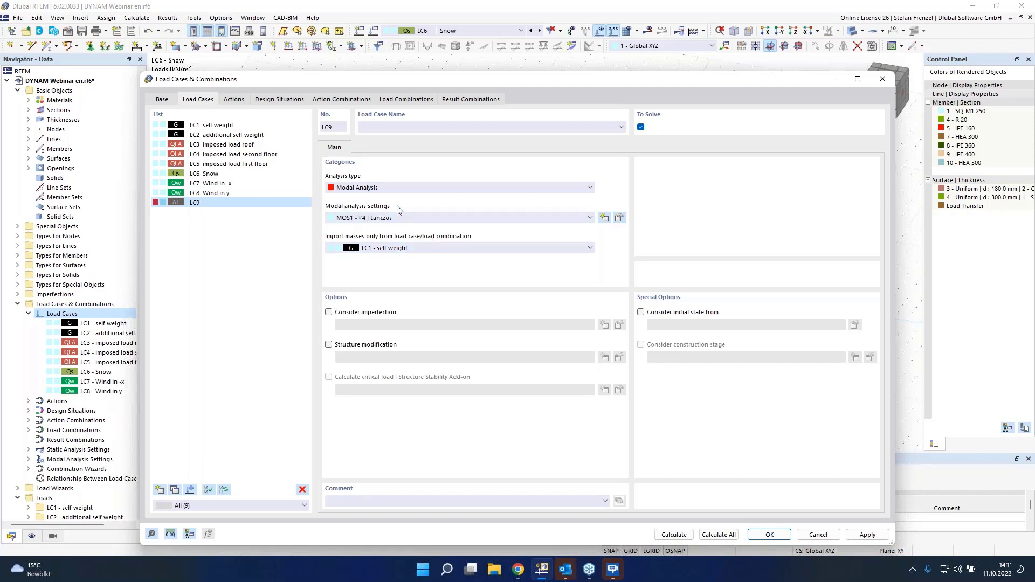
Edit modal analysis settings MOS1 to compute 30 modes, with masses acting only in directions X and Y and about no axis
click(620, 219)
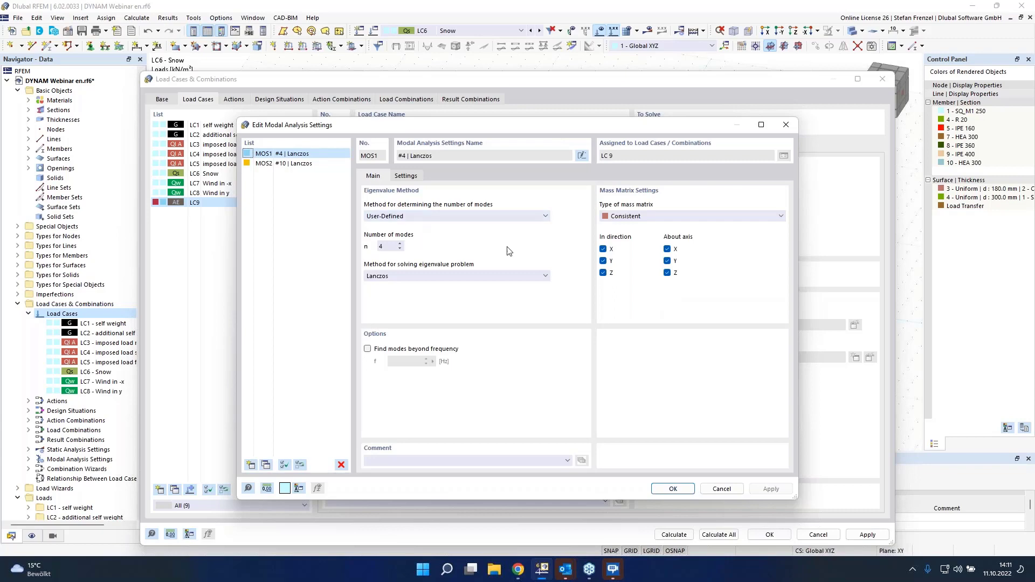
click(604, 273)
click(668, 249)
click(667, 261)
click(668, 273)
double_click(380, 247)
click(410, 177)
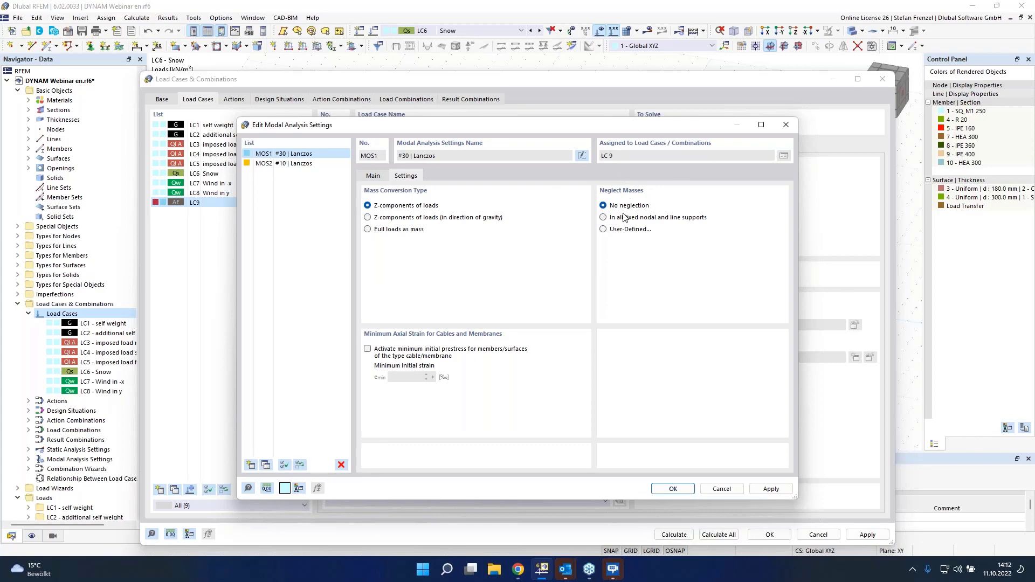
click(373, 177)
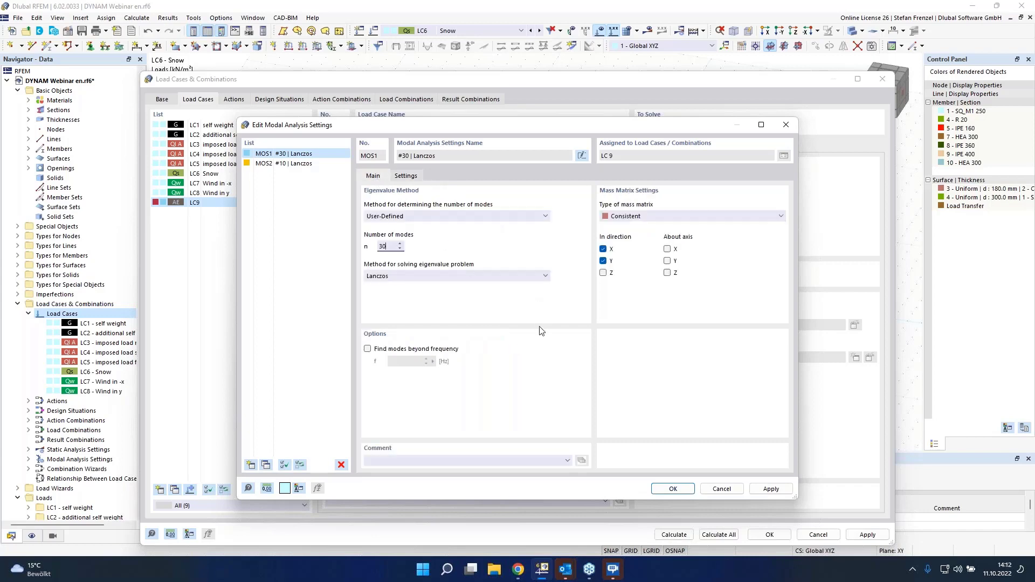
click(669, 492)
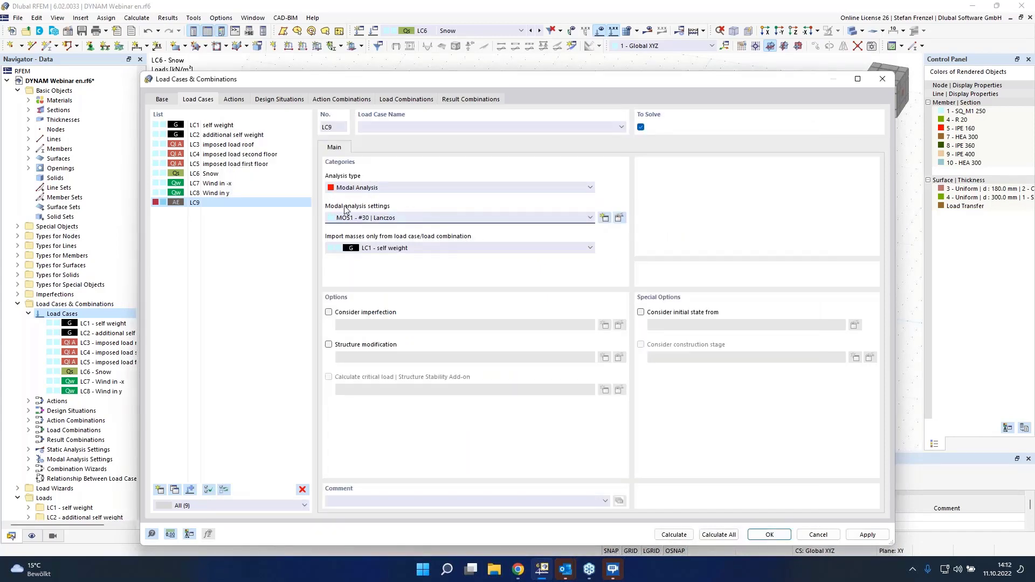
Look through the load cases and load combinations available as the mass import source for LC9
click(408, 249)
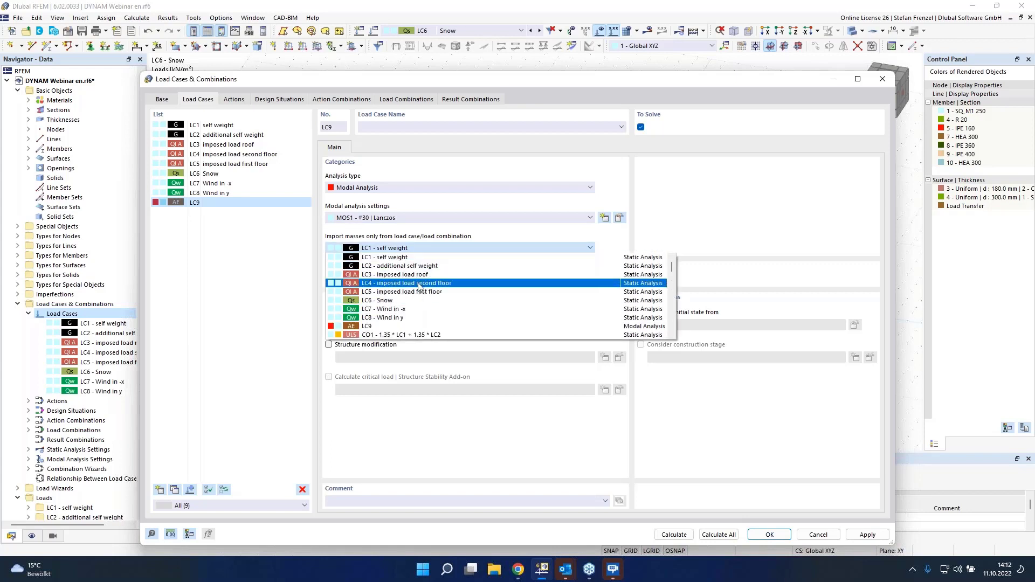
scroll(419, 278, down, 2)
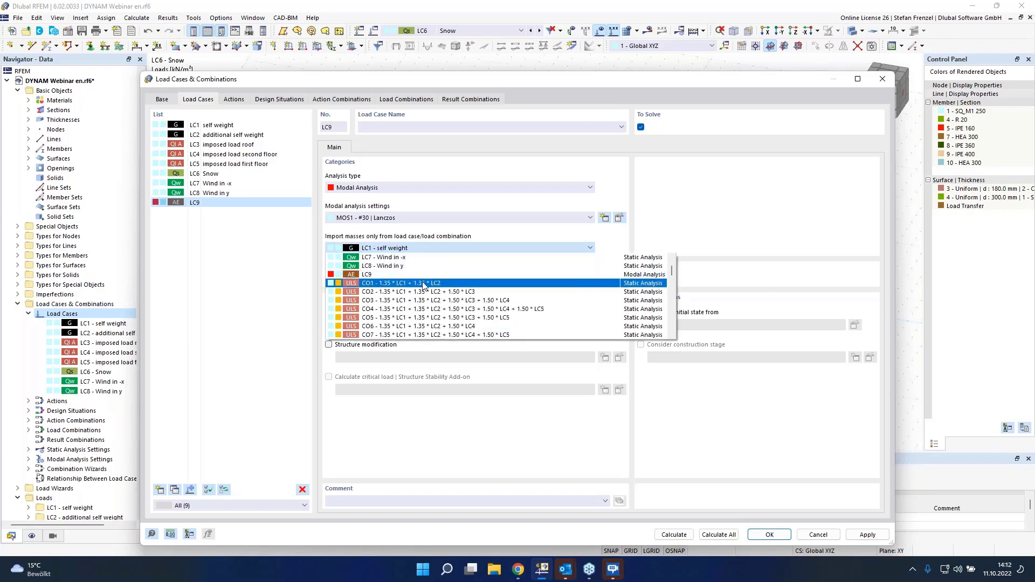
scroll(428, 286, down, 7)
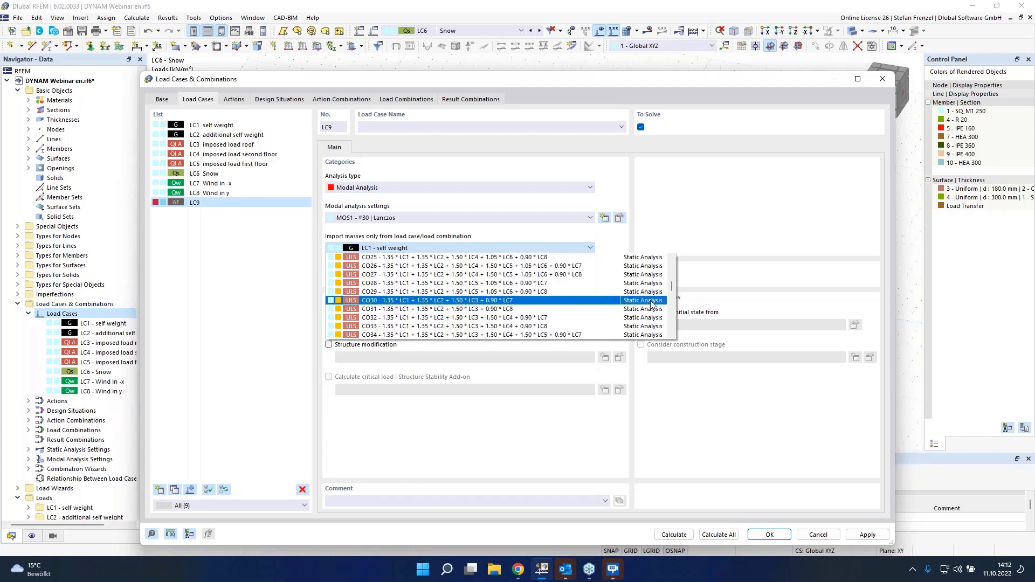
drag(672, 294, 666, 224)
click(665, 224)
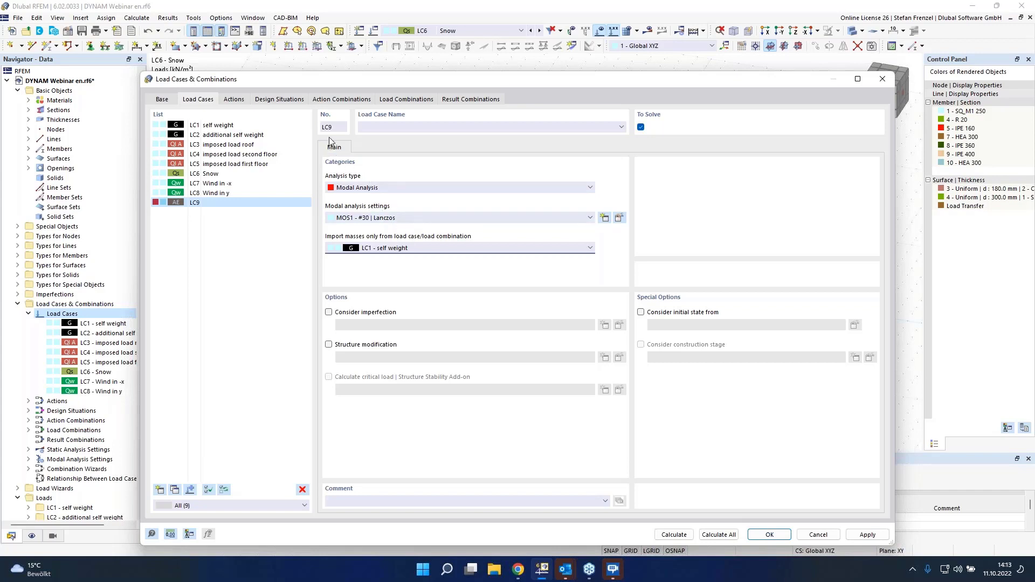
Delete the existing design situations DS2, ULS permanent and transient, and DS4, ULS seismic
click(268, 102)
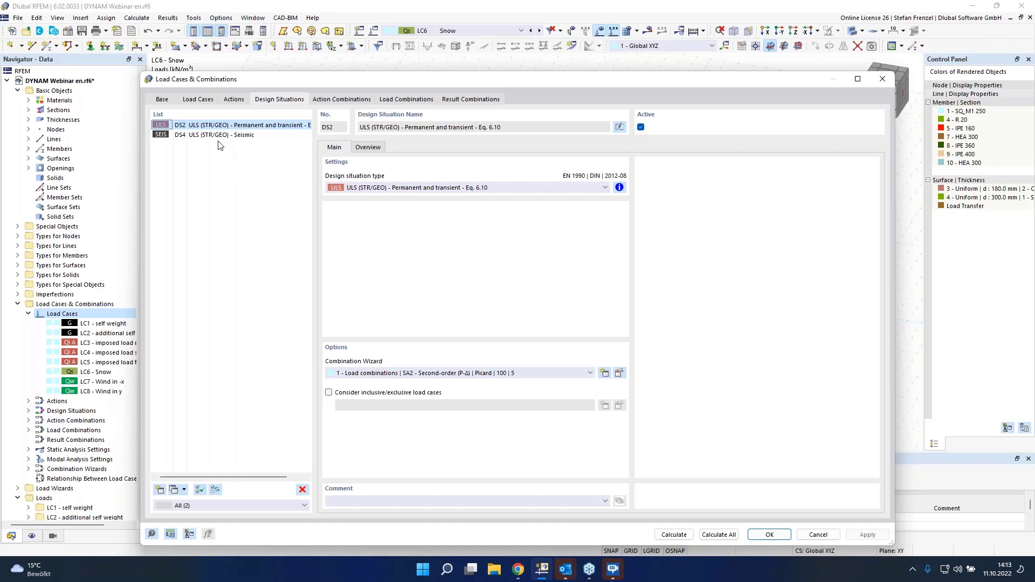
click(302, 491)
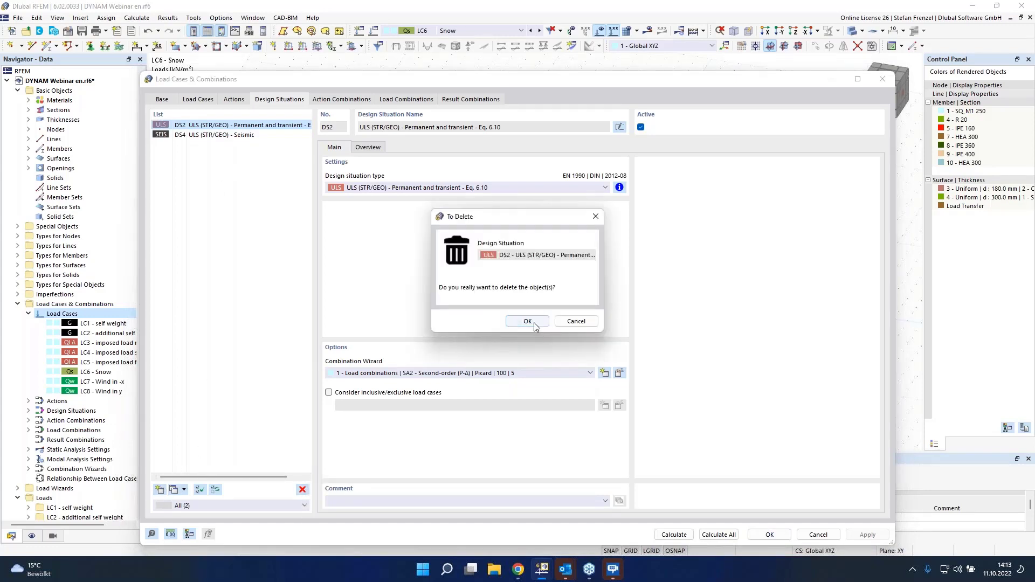
click(529, 322)
click(303, 490)
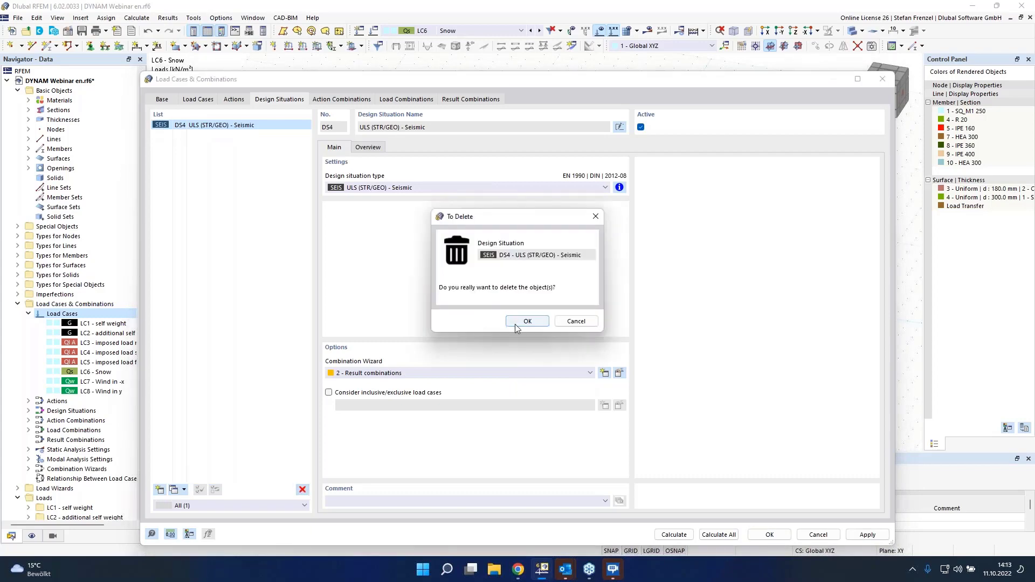
click(515, 324)
Create a new design situation DS1 of the type Seismic/Mass Combination - psi-E,i
click(159, 490)
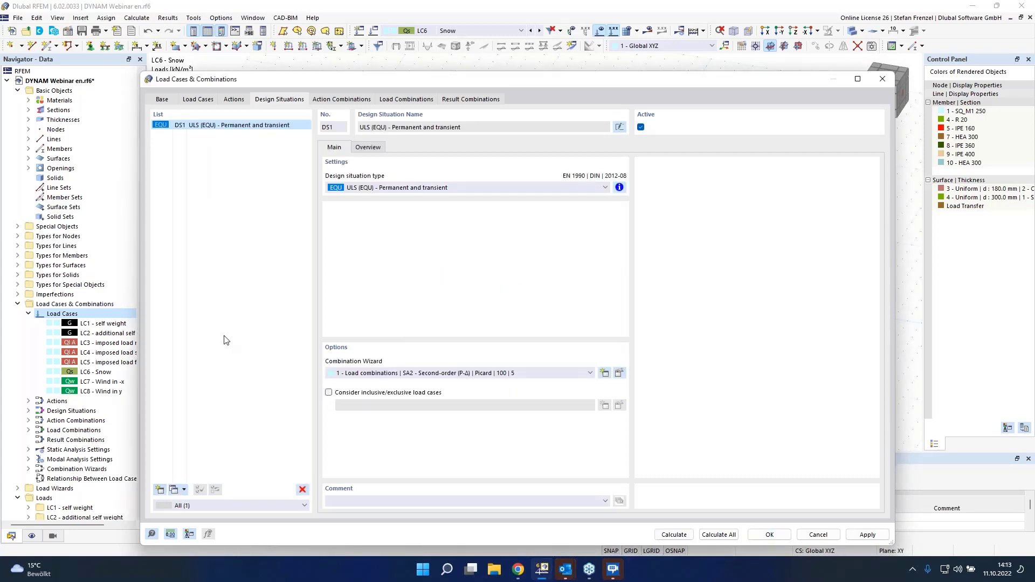
click(538, 189)
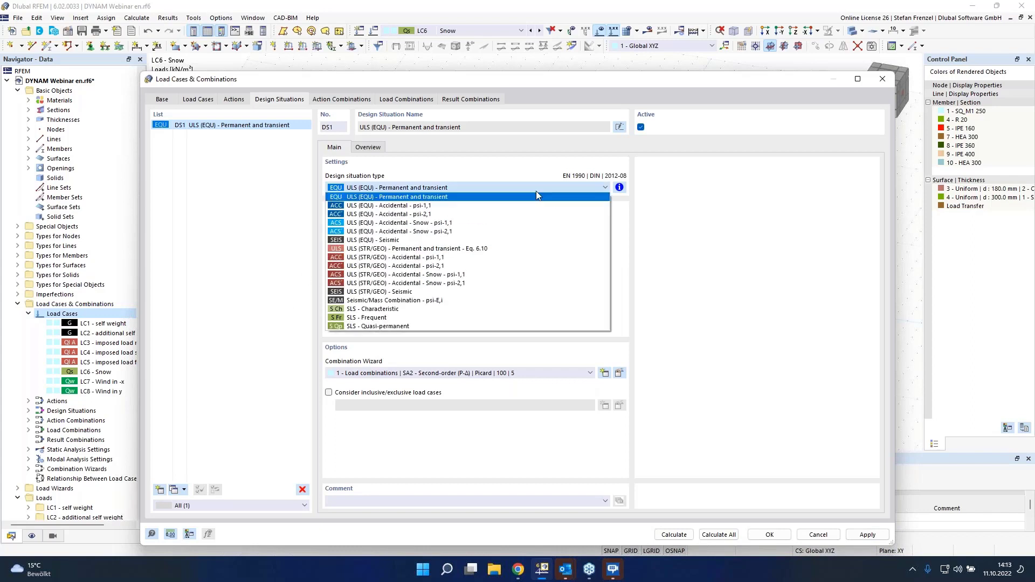
click(493, 303)
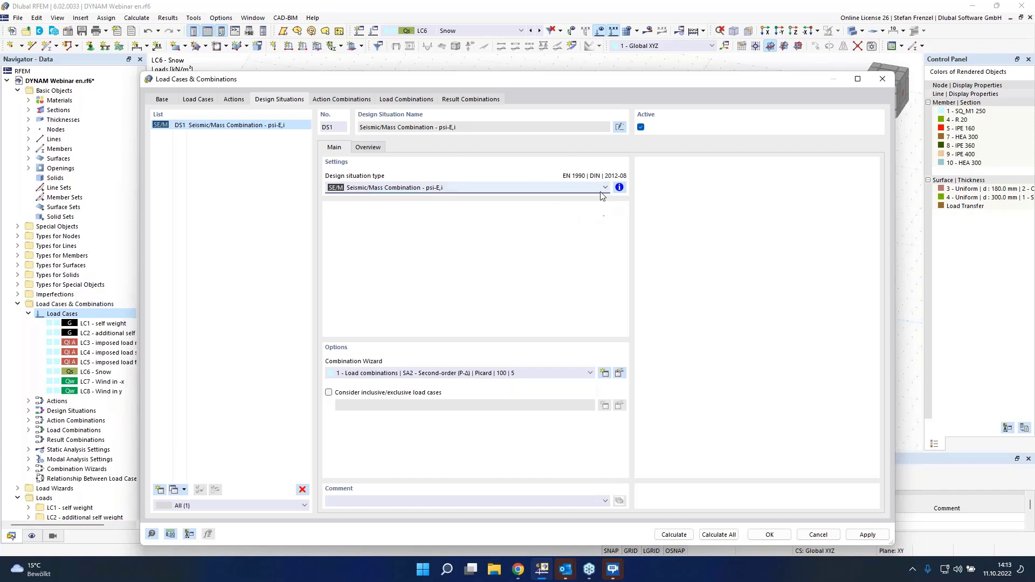
Review the combination rules of the Seismic/Mass Combination and the load case factors assigned to load combination CO1
click(619, 187)
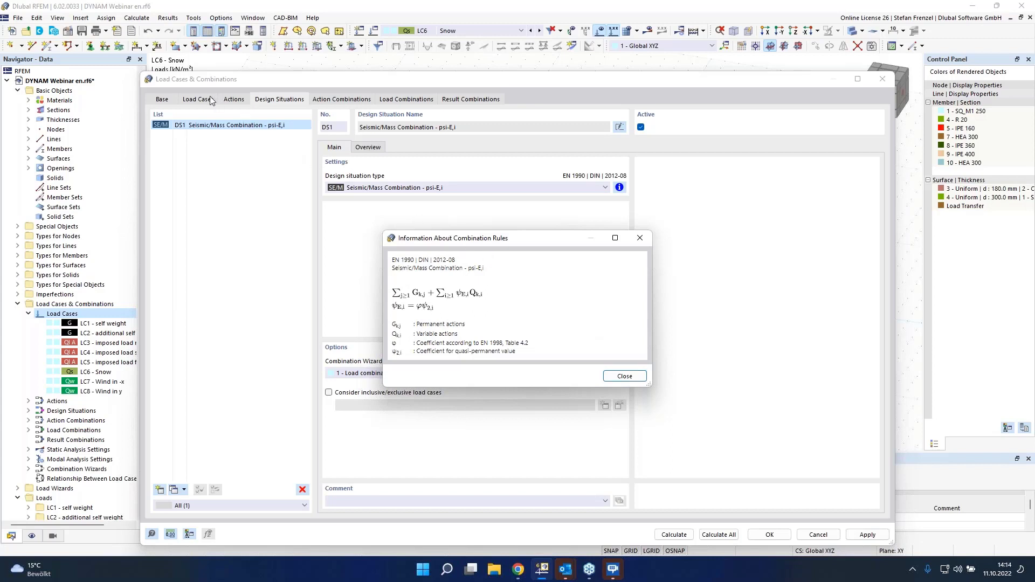
click(624, 377)
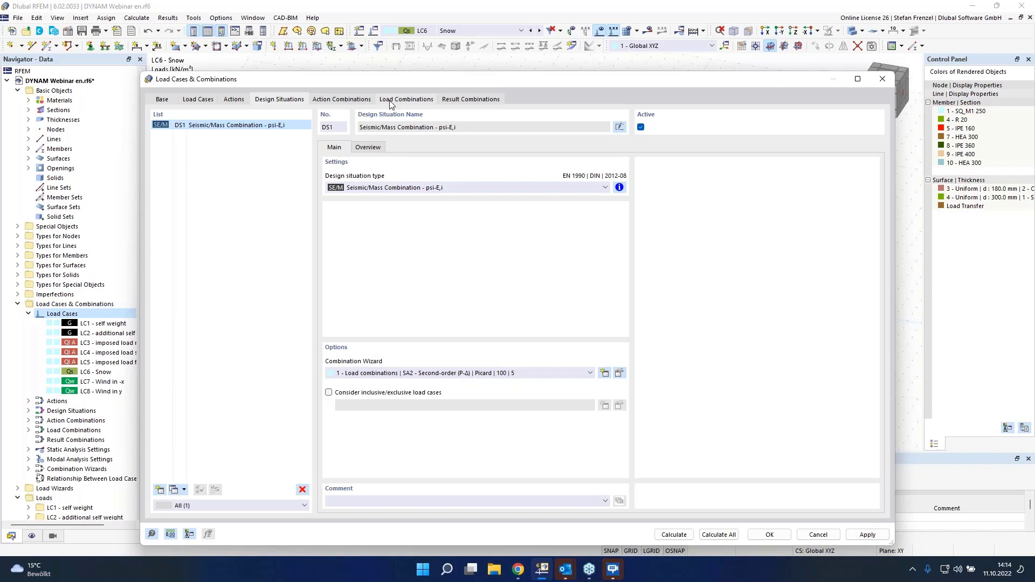
click(406, 100)
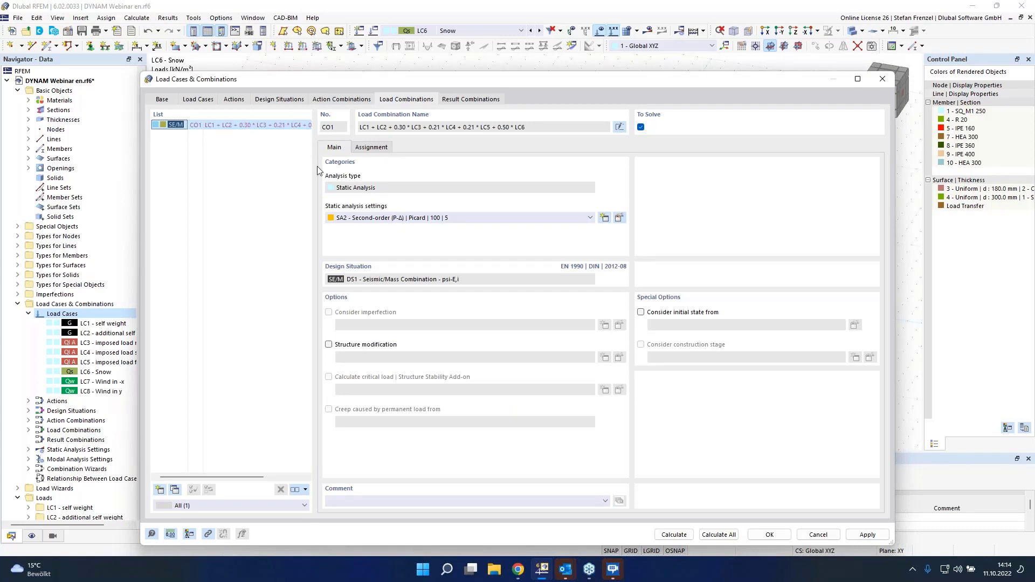
click(371, 151)
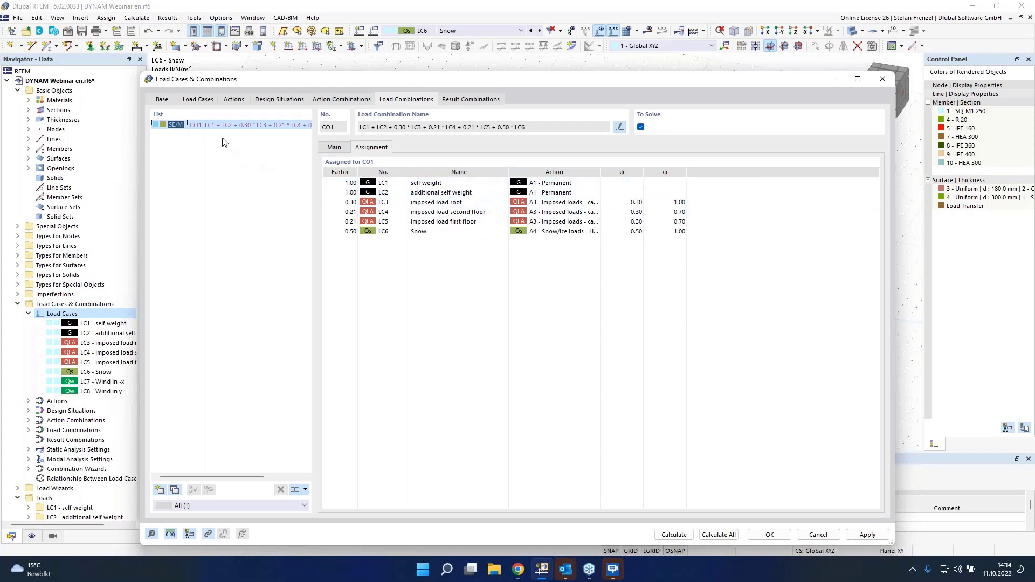
Check the mass combination options of load case LC3 imposed load roof, keeping Roofs selected
click(203, 99)
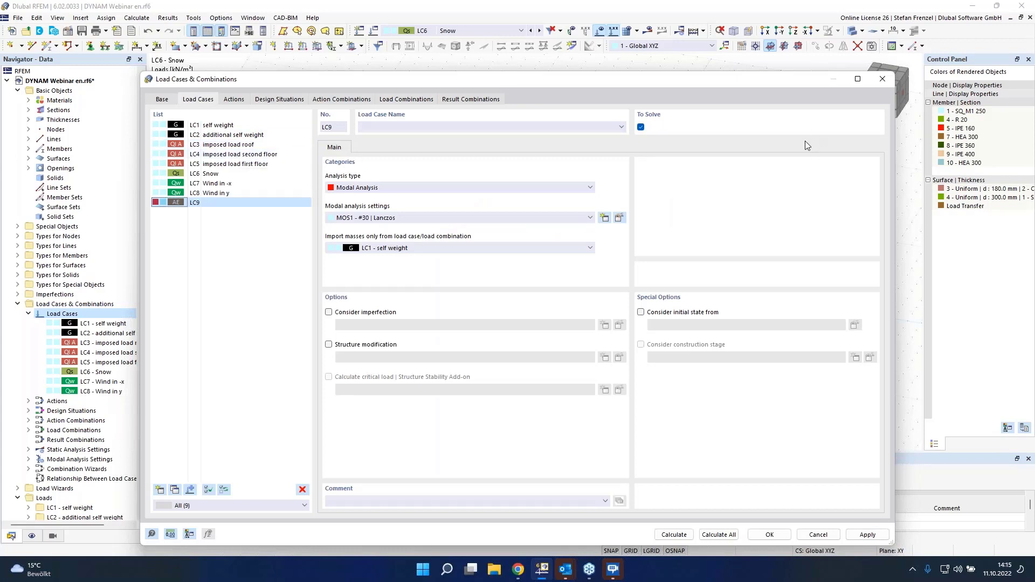
click(224, 145)
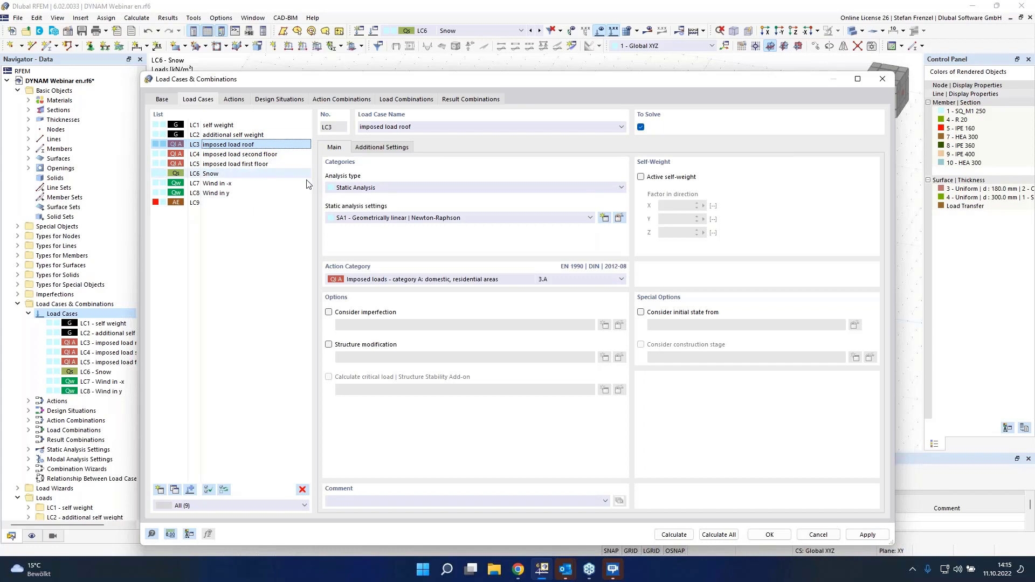
click(383, 149)
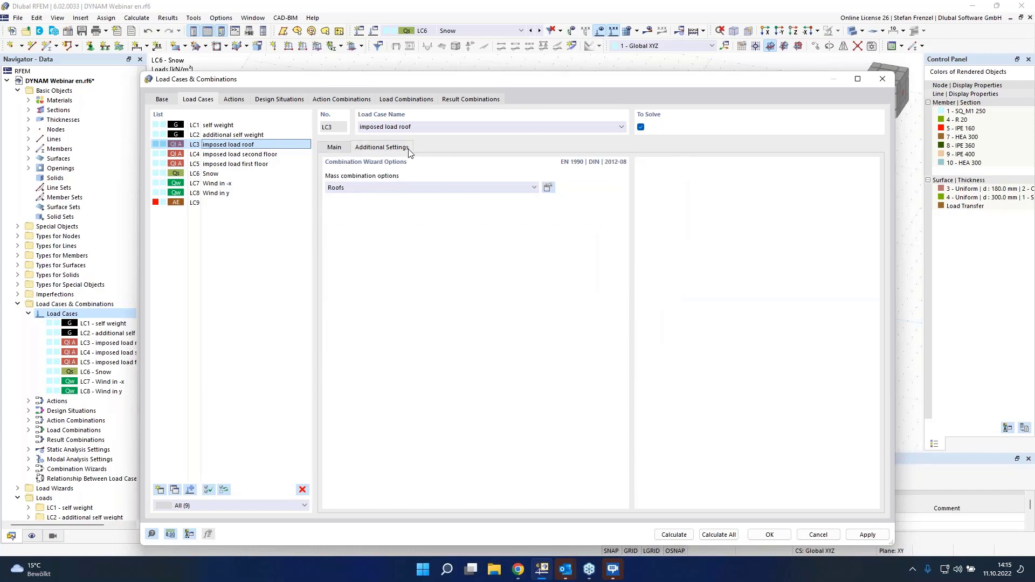
click(380, 189)
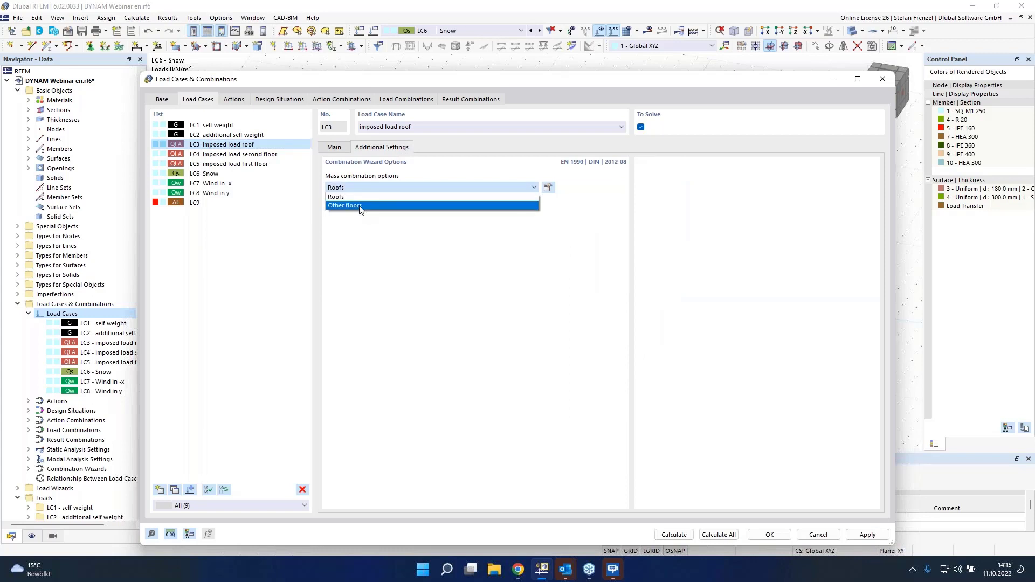
click(393, 197)
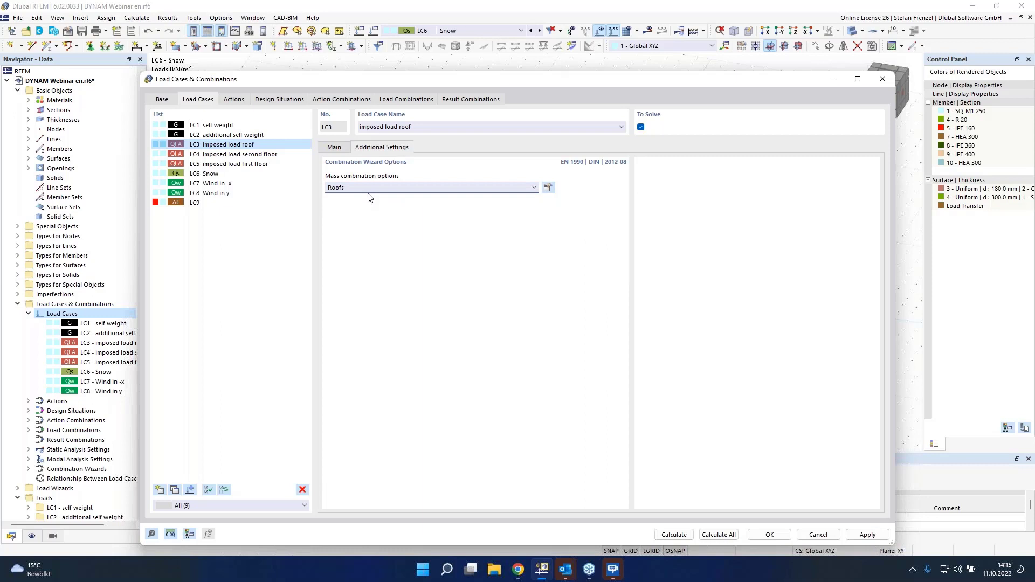
click(401, 187)
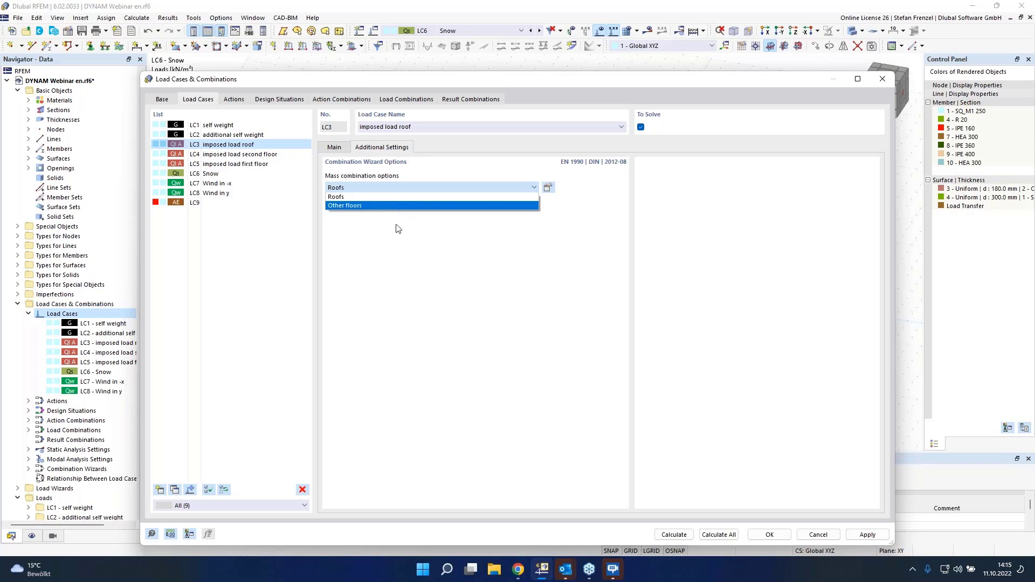
click(396, 230)
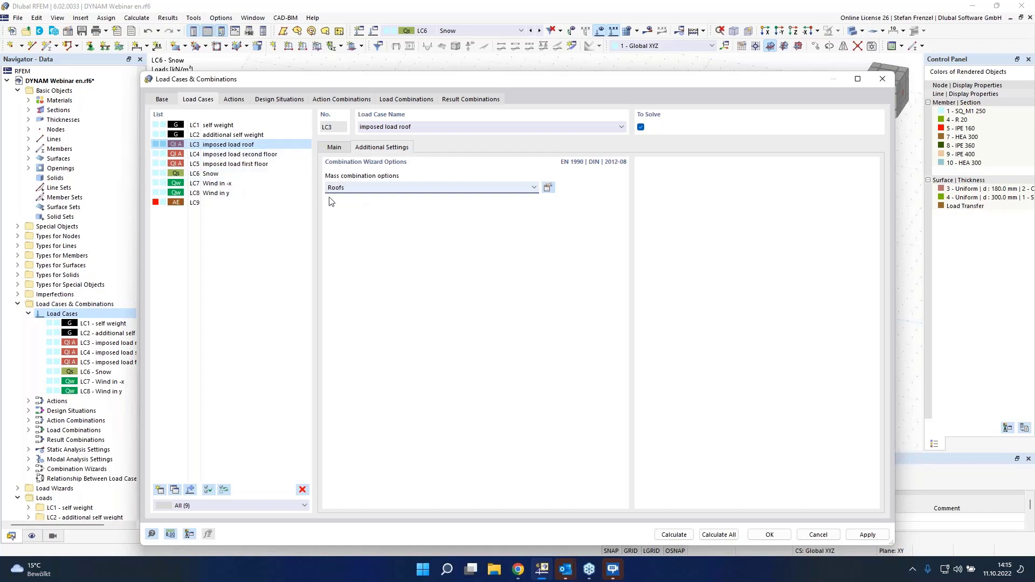
Check the mass combination options of the second-floor and first-floor imposed loads LC4 and LC5, keeping Other floors
click(292, 154)
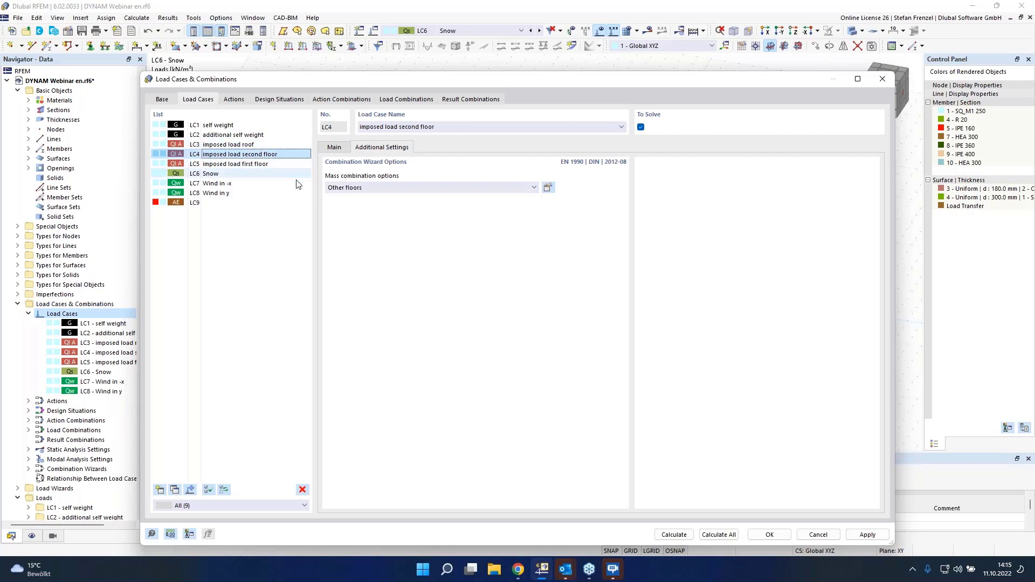
click(245, 164)
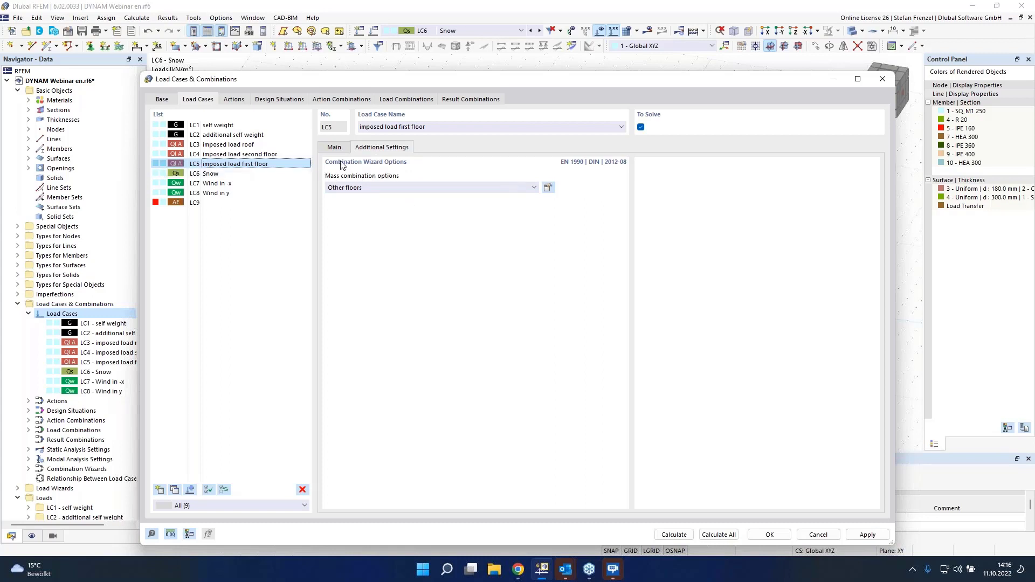
click(388, 188)
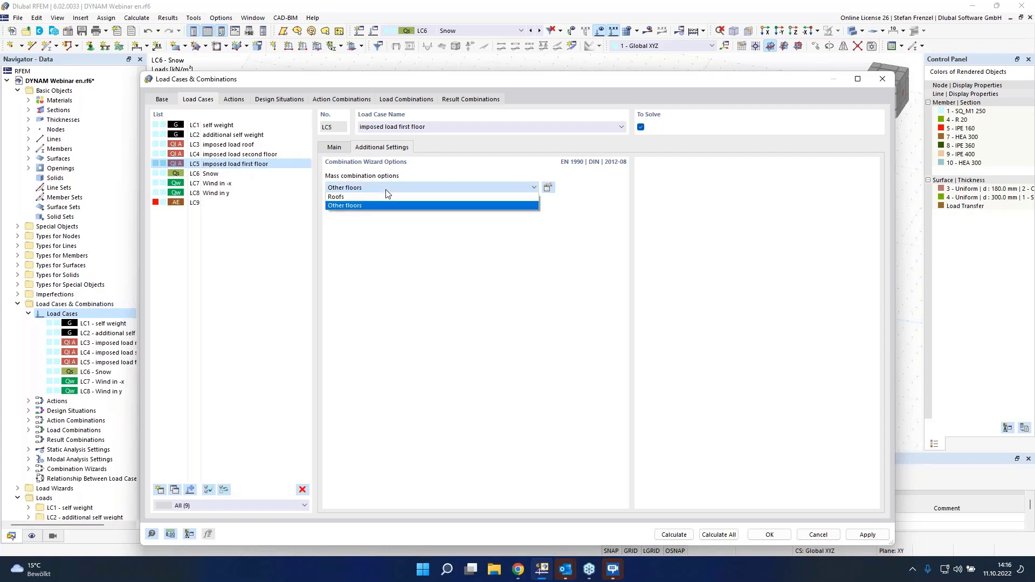
click(376, 233)
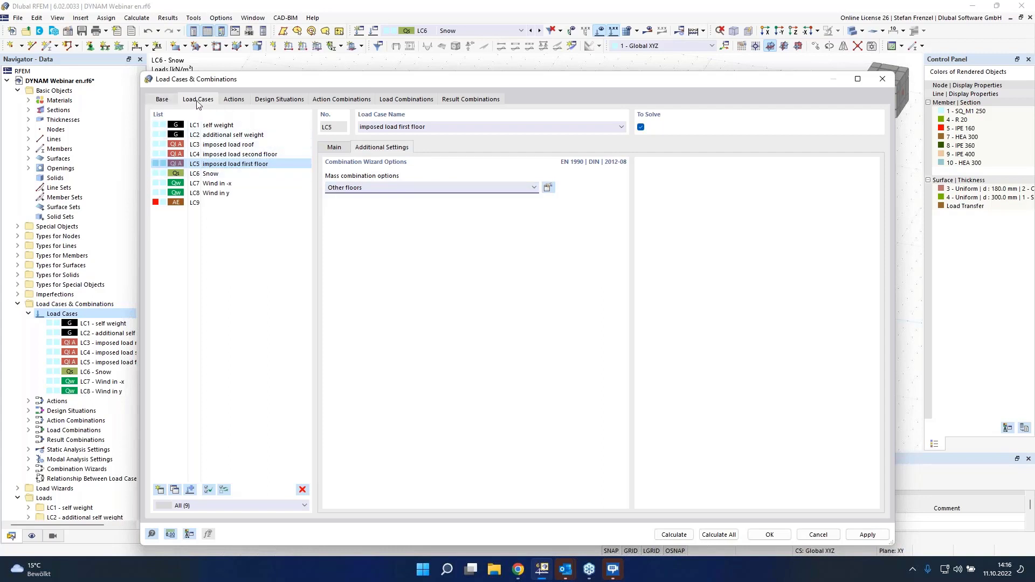
Set LC9 to import masses from load combination CO1 and calculate all load cases and combinations
click(205, 203)
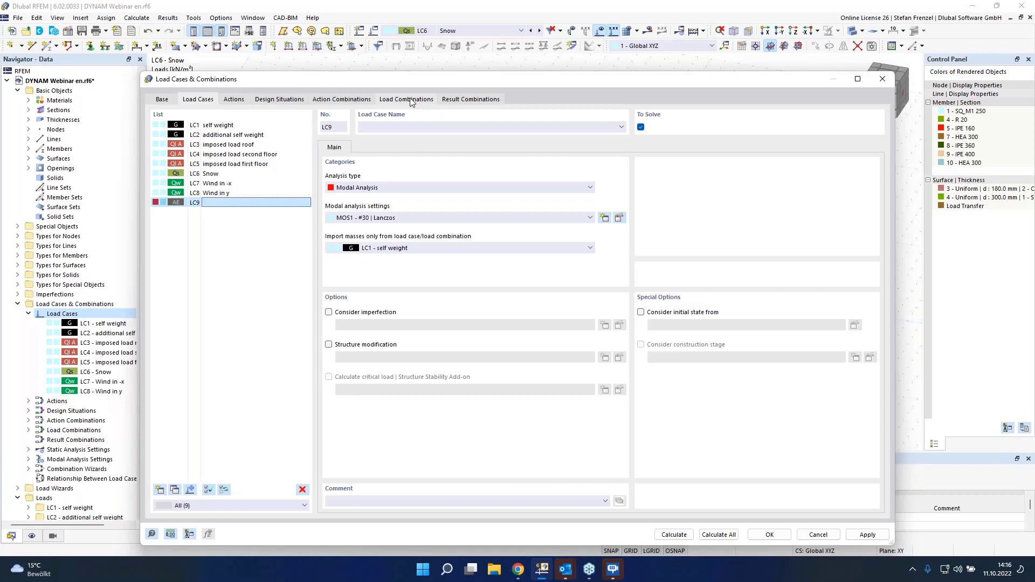
click(468, 247)
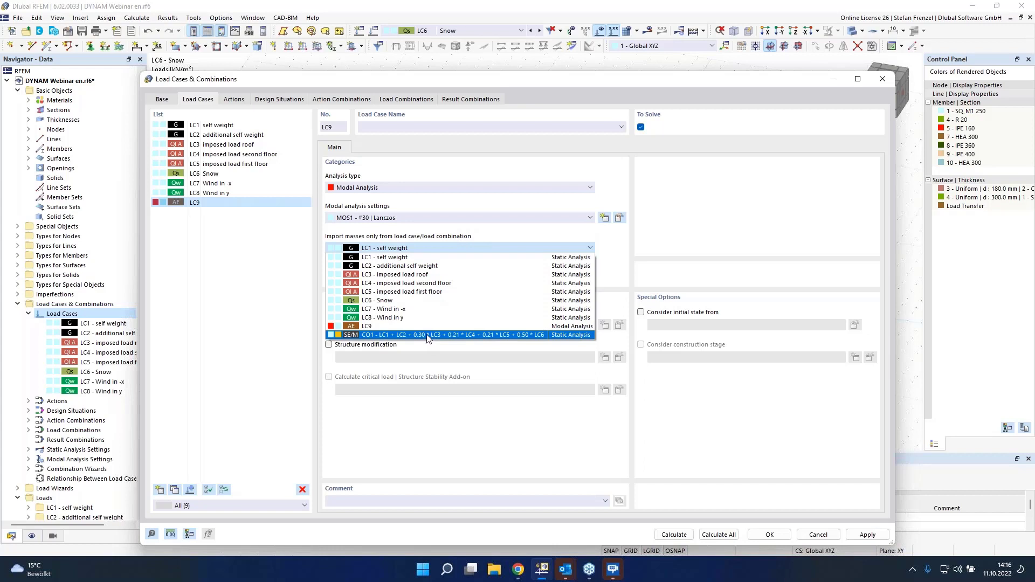
click(427, 334)
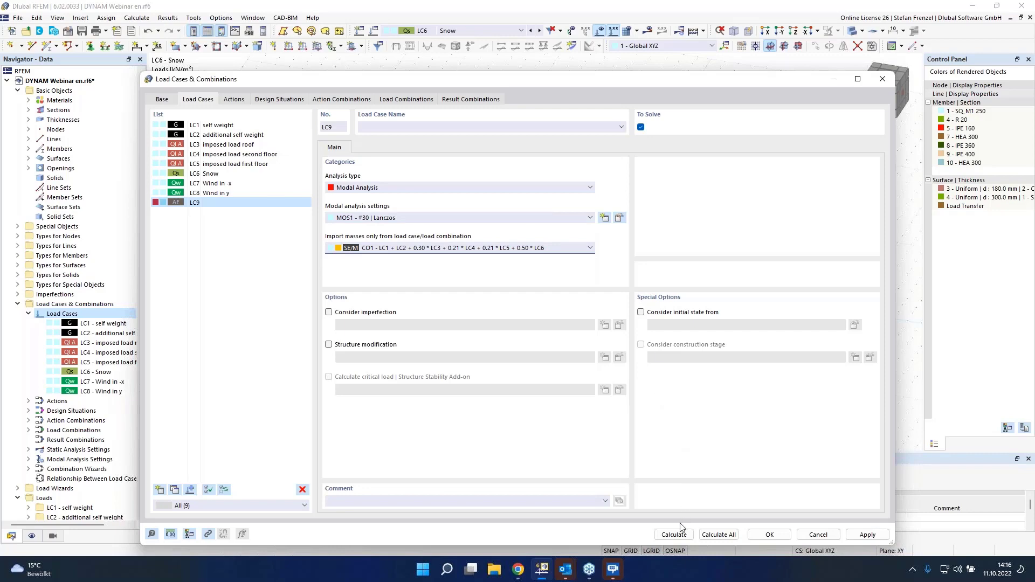
click(719, 535)
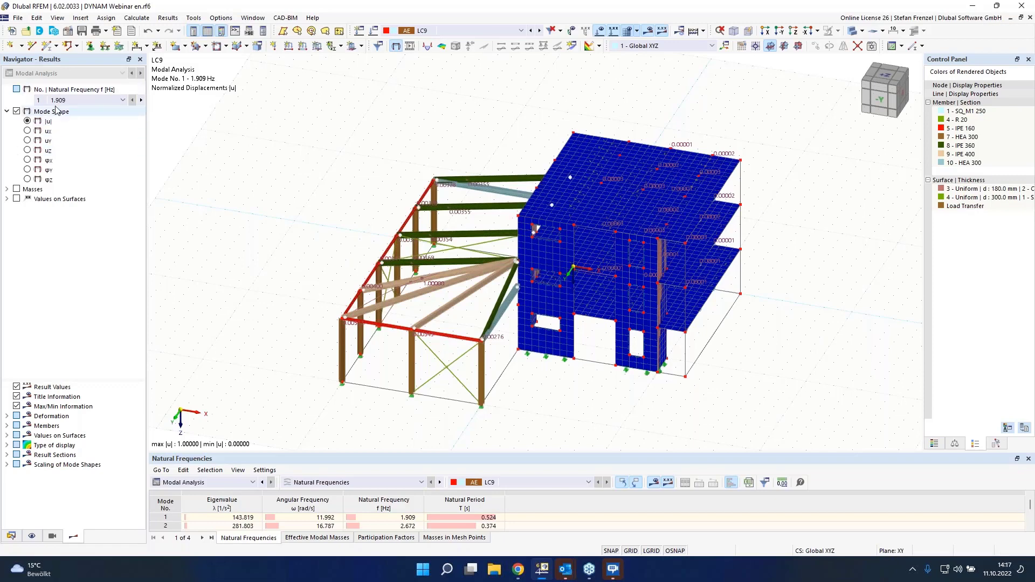
Inspect the list of natural frequencies and the first mode shape, enlarging the results table to show more modes
click(102, 101)
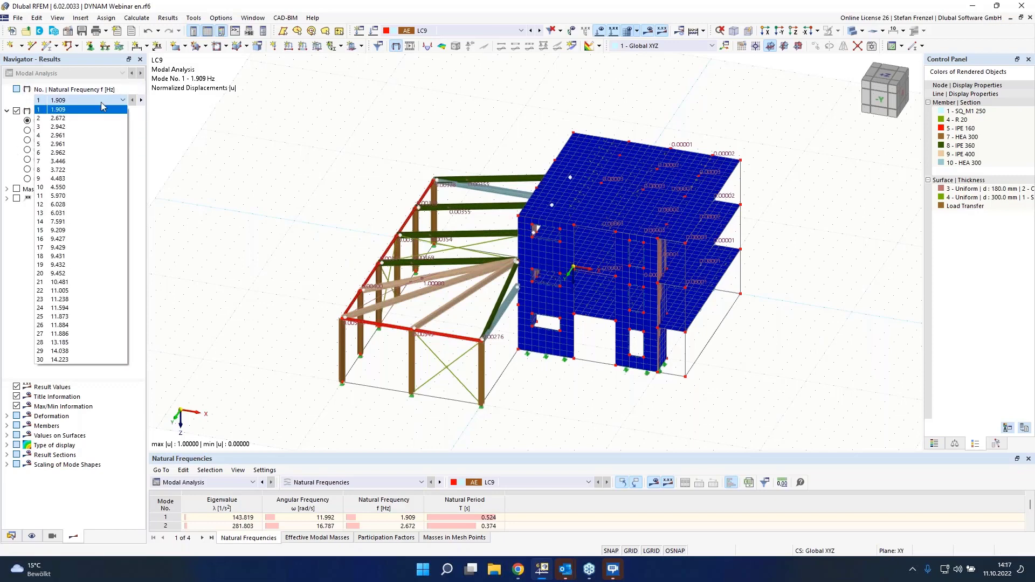
click(297, 235)
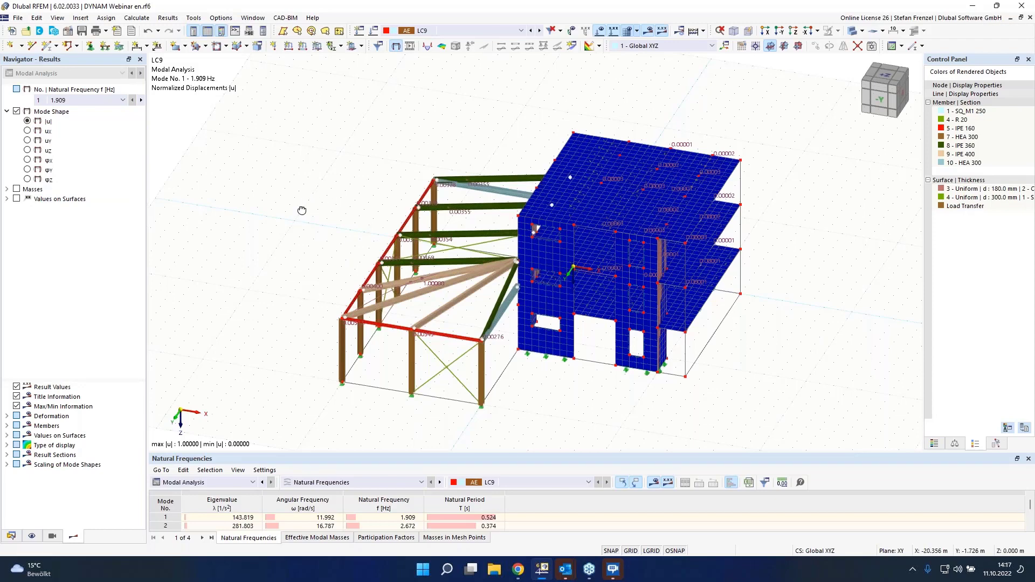
ctrl+middle_drag(303, 211, 264, 362)
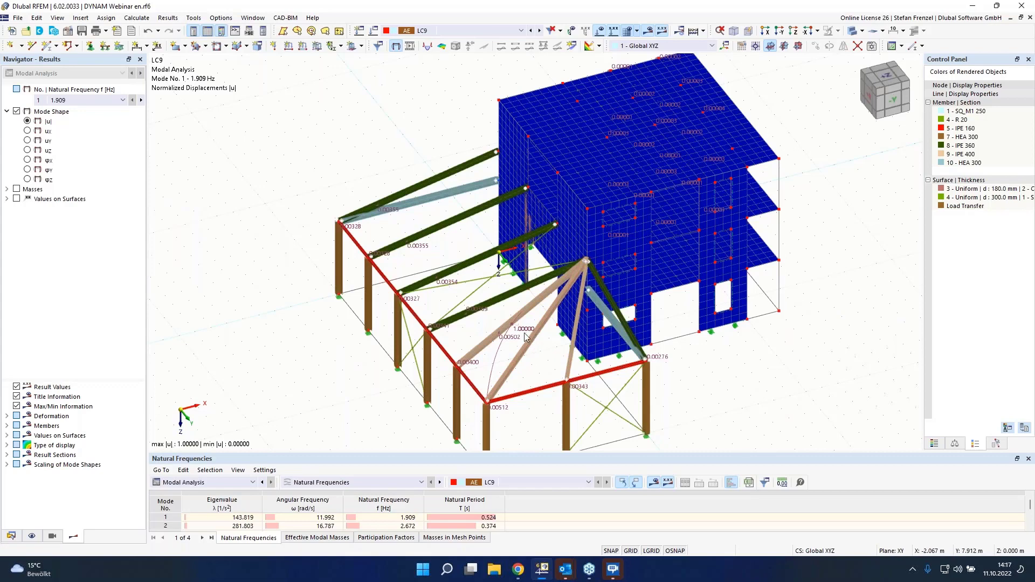
drag(505, 453, 506, 297)
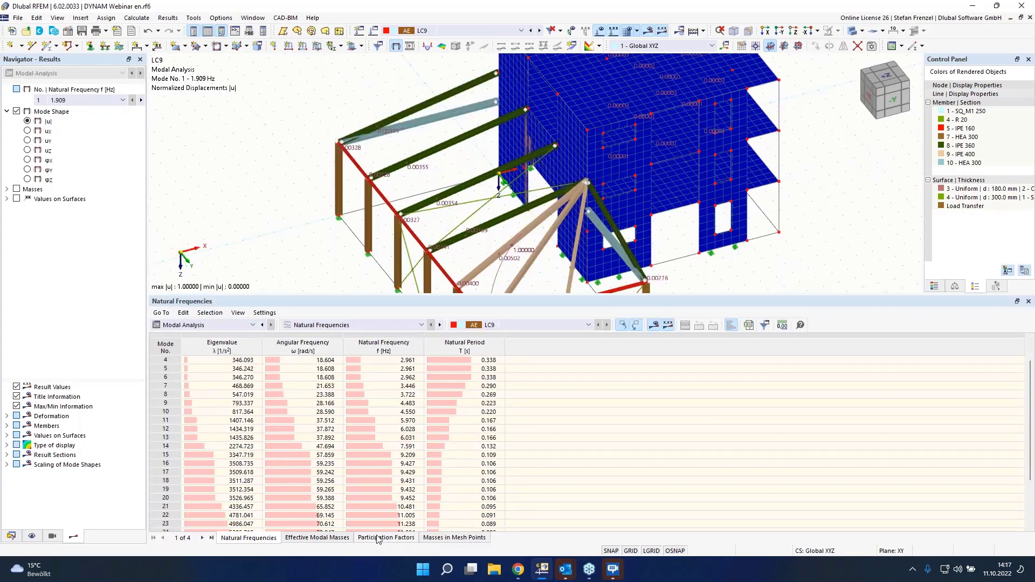
Examine the effective modal mass factors in X and Y, the mode 8 shape and the totals over all modes
click(338, 538)
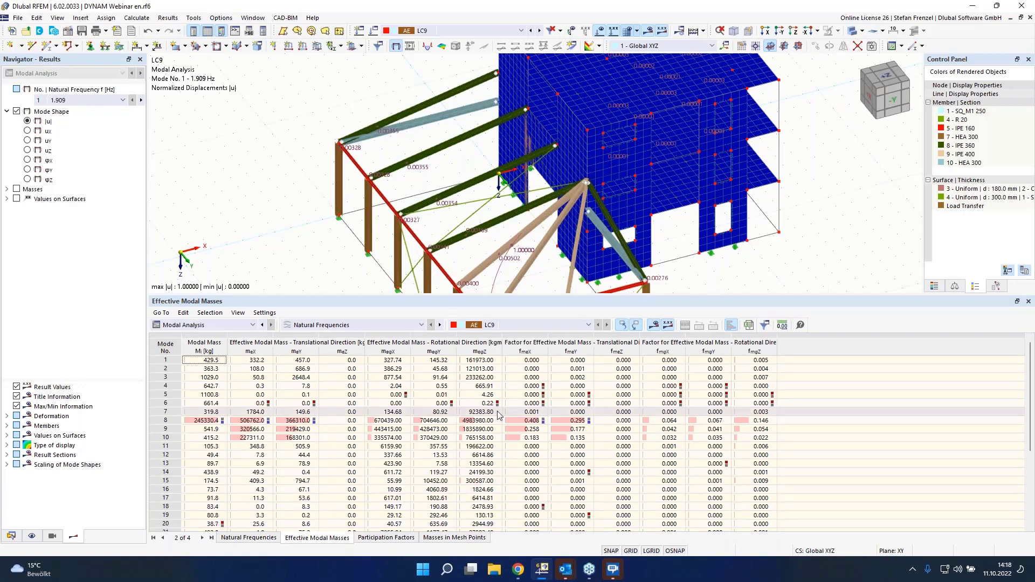
click(583, 413)
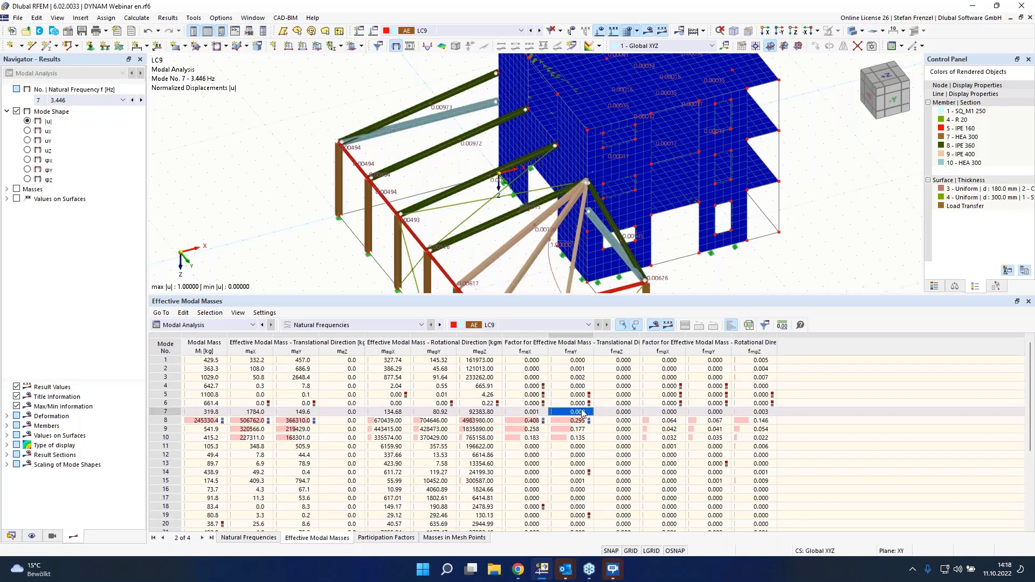
drag(583, 413, 576, 360)
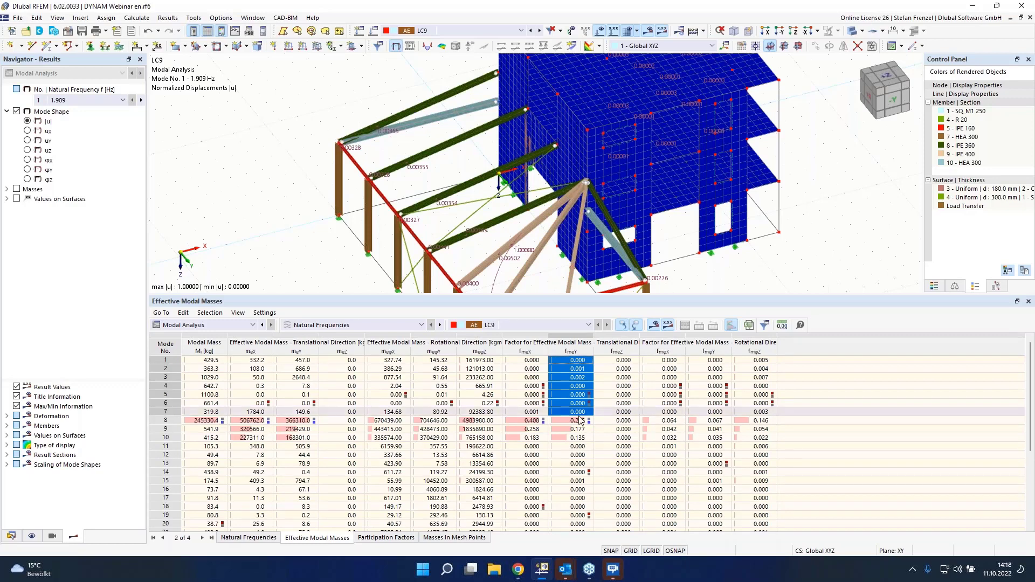
click(519, 422)
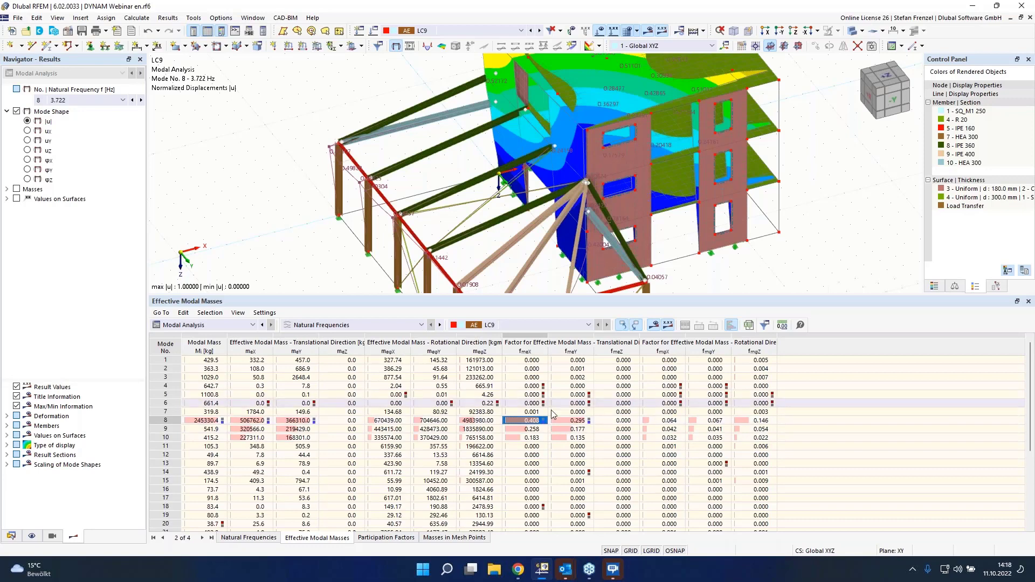
scroll(551, 414, down, 4)
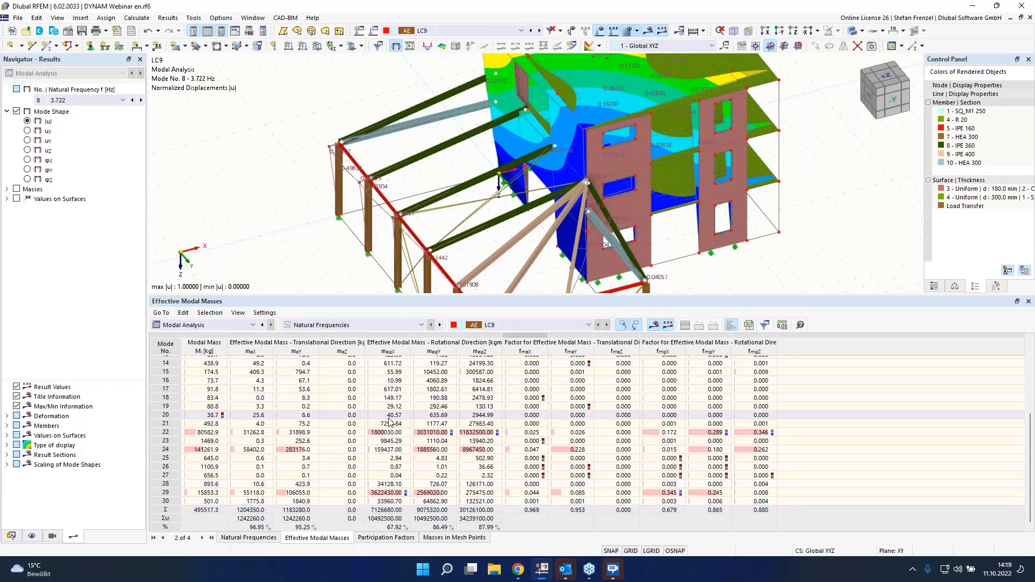
scroll(327, 181, down, 3)
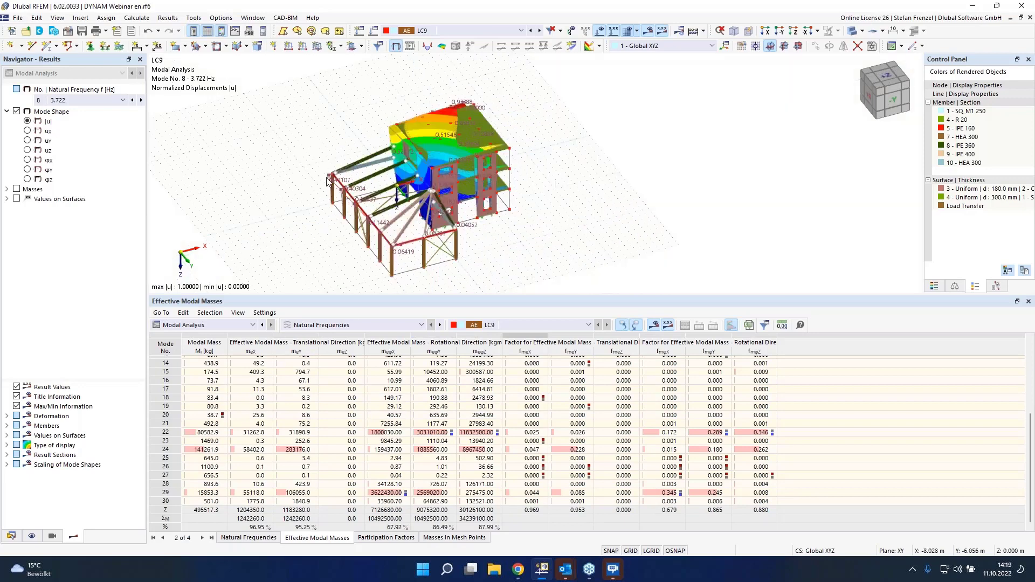
Open the load cases and duplicate modal analysis load case LC9 as LC10
scroll(344, 272, up, 3)
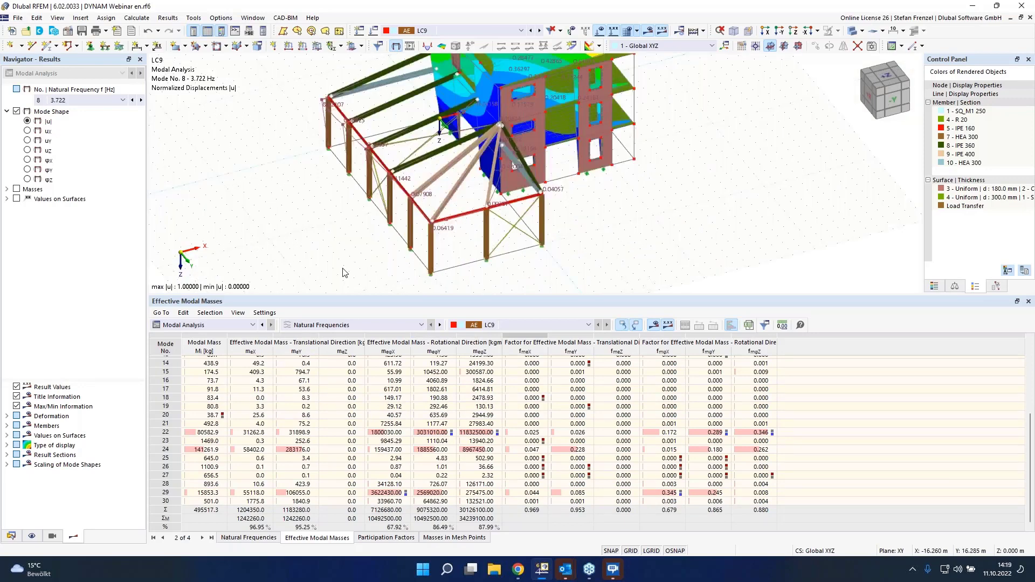
scroll(344, 272, down, 3)
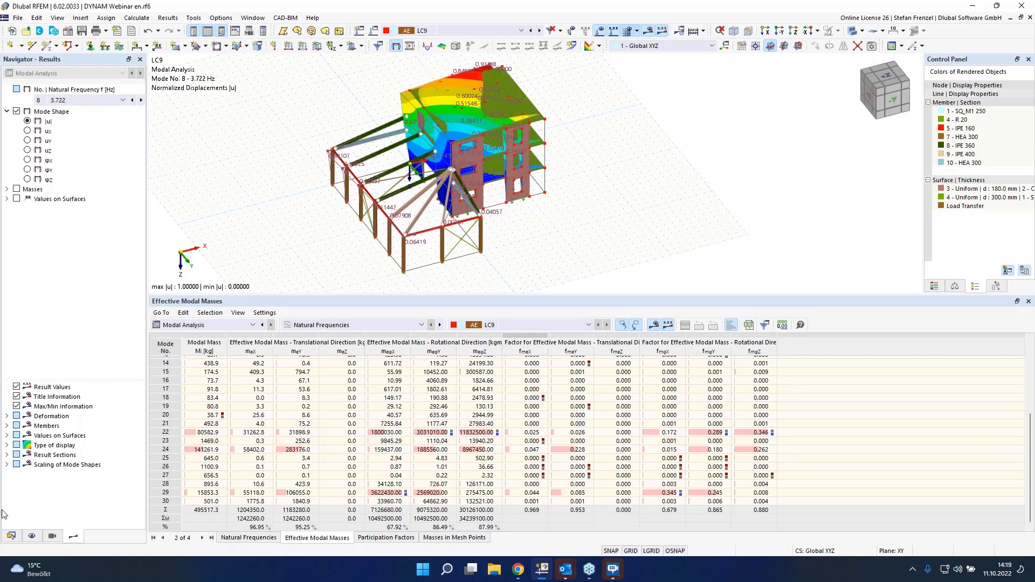
click(11, 536)
right_click(78, 314)
click(105, 323)
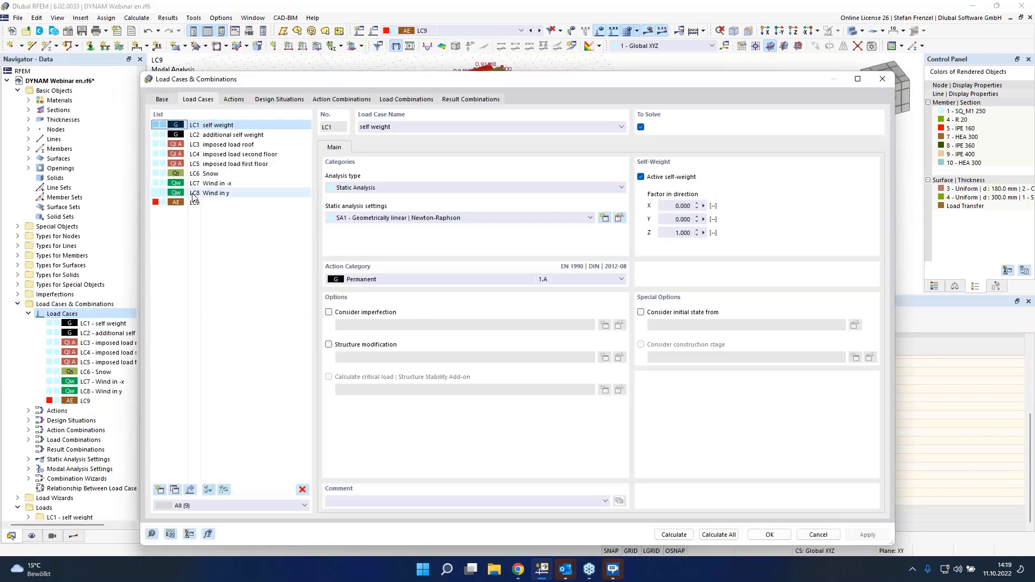
click(175, 490)
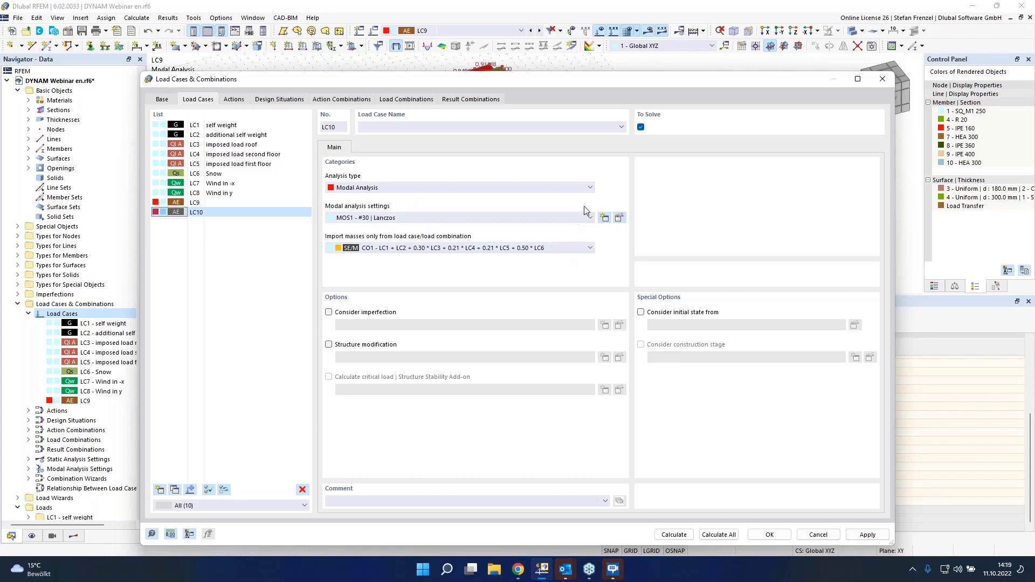
Create new modal analysis settings for LC10 with 10 modes and masses acting only in the X and Y directions, without rotations
click(605, 218)
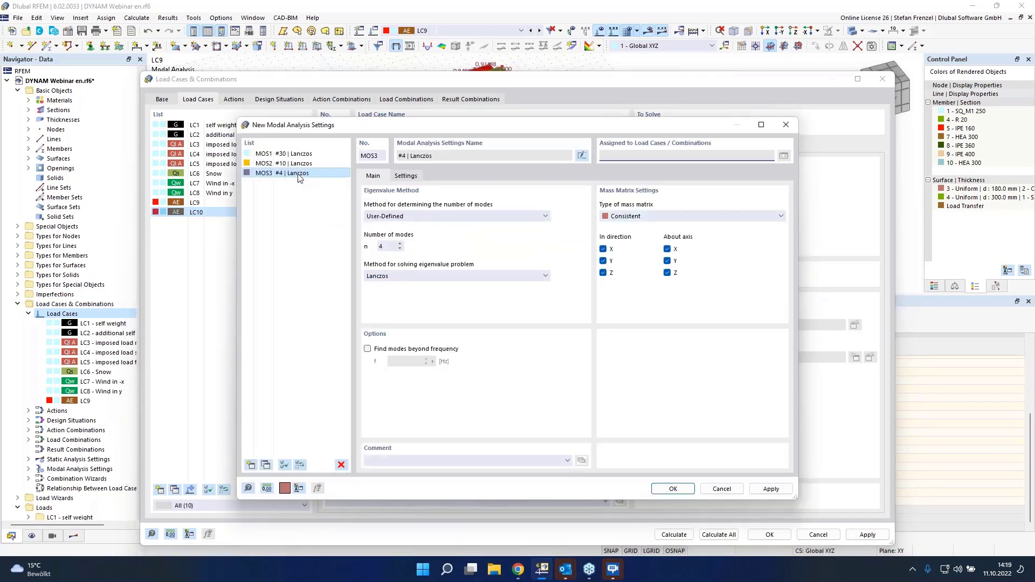
double_click(392, 248)
text(10)
click(604, 273)
click(668, 273)
click(667, 261)
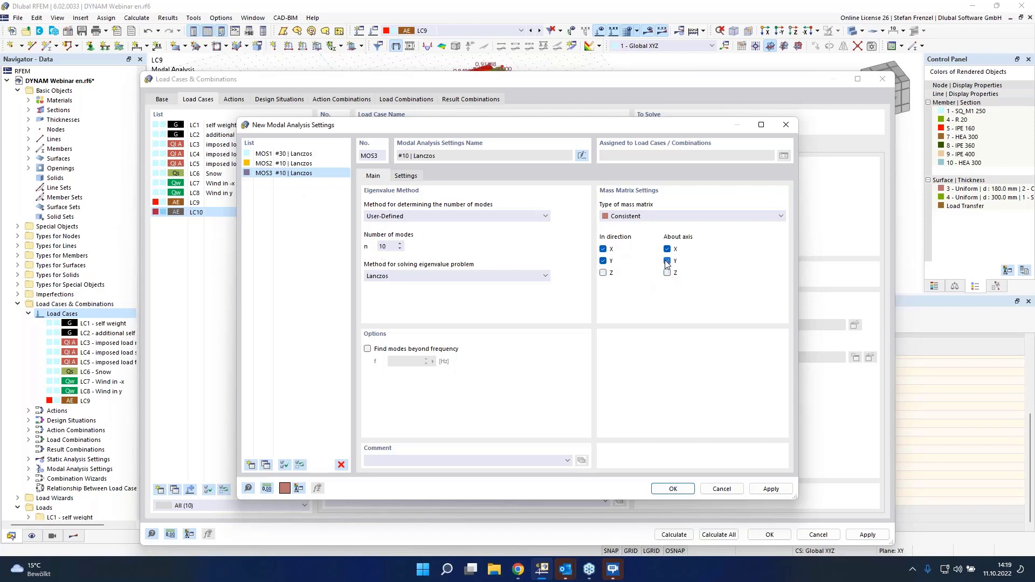
click(667, 249)
Set the neglect of masses to User-Defined and add a Member entry with all mass components neglected
click(409, 179)
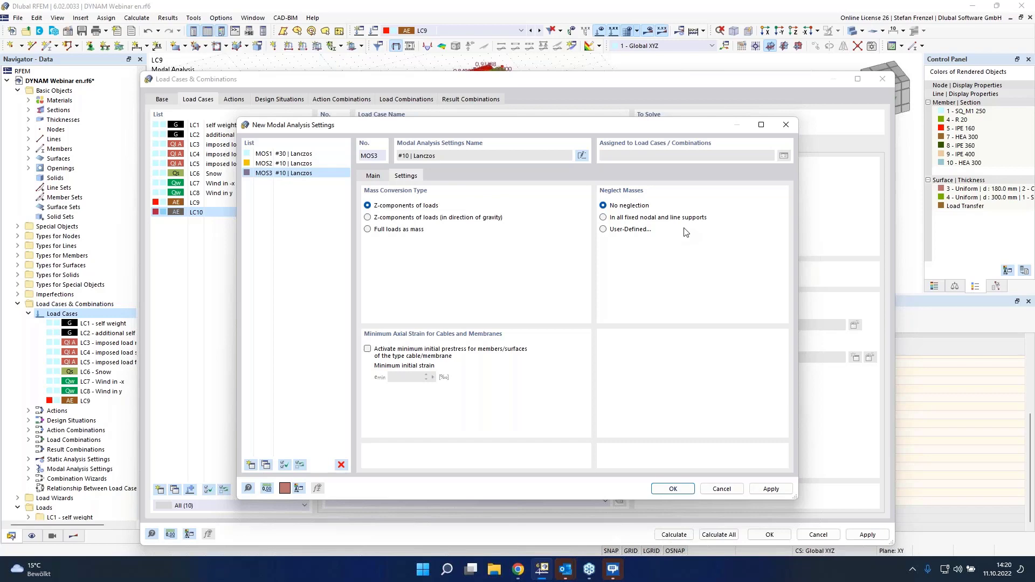
click(616, 229)
click(441, 179)
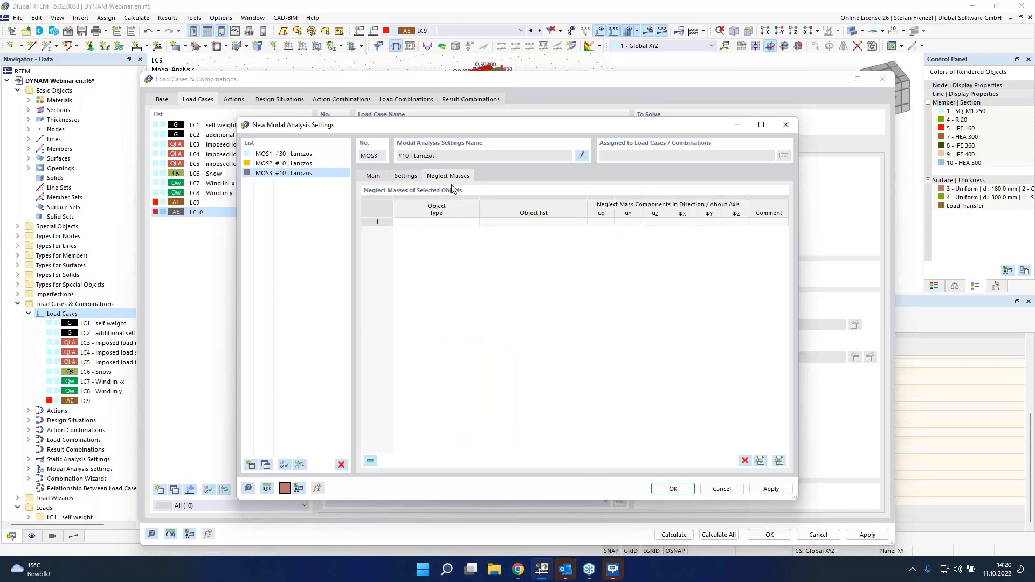
click(449, 222)
click(450, 225)
click(474, 222)
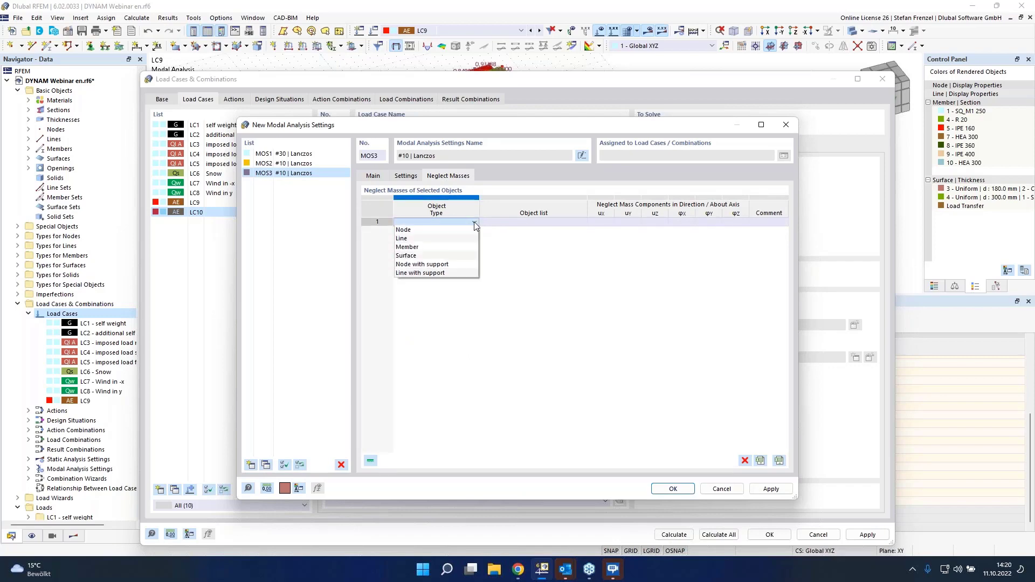
click(471, 247)
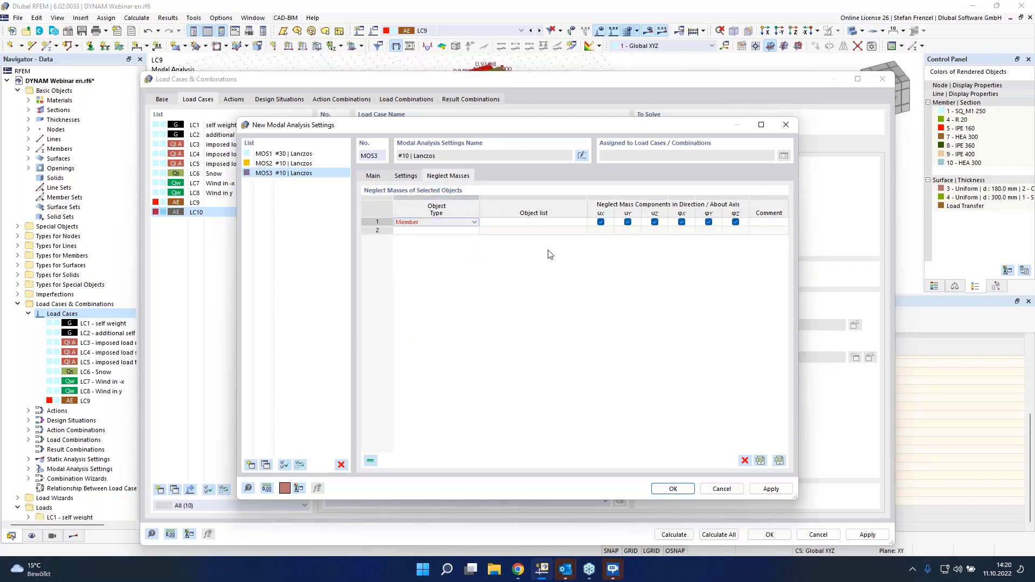
Assign the steel hall's members 22-36,39-43,45-53,57,58 to the neglected masses, accept the new settings for LC10 and calculate it
click(552, 223)
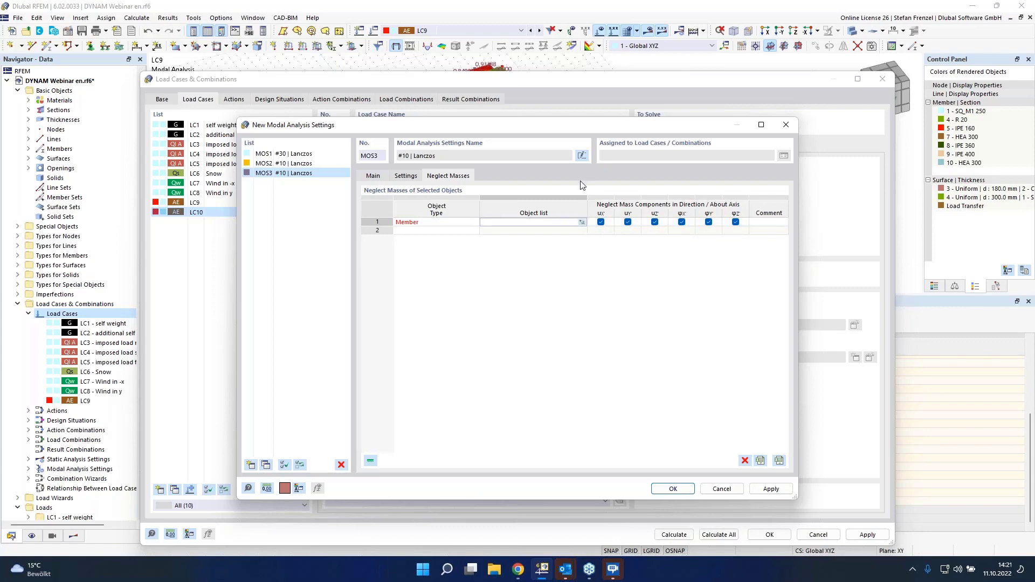
click(582, 221)
click(582, 221)
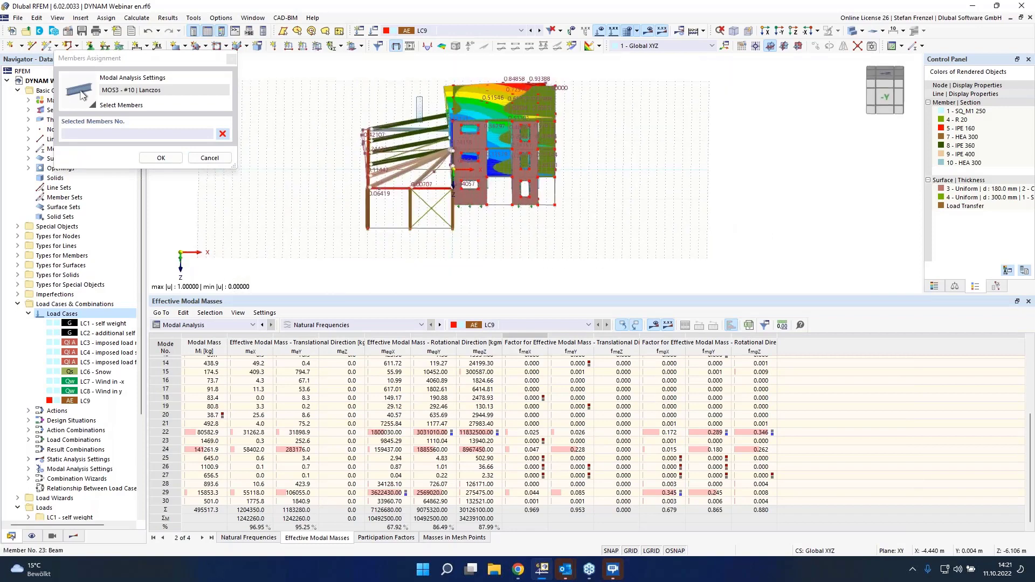
drag(434, 171, 538, 280)
ctrl+middle_drag(538, 280, 447, 272)
scroll(454, 122, up, 6)
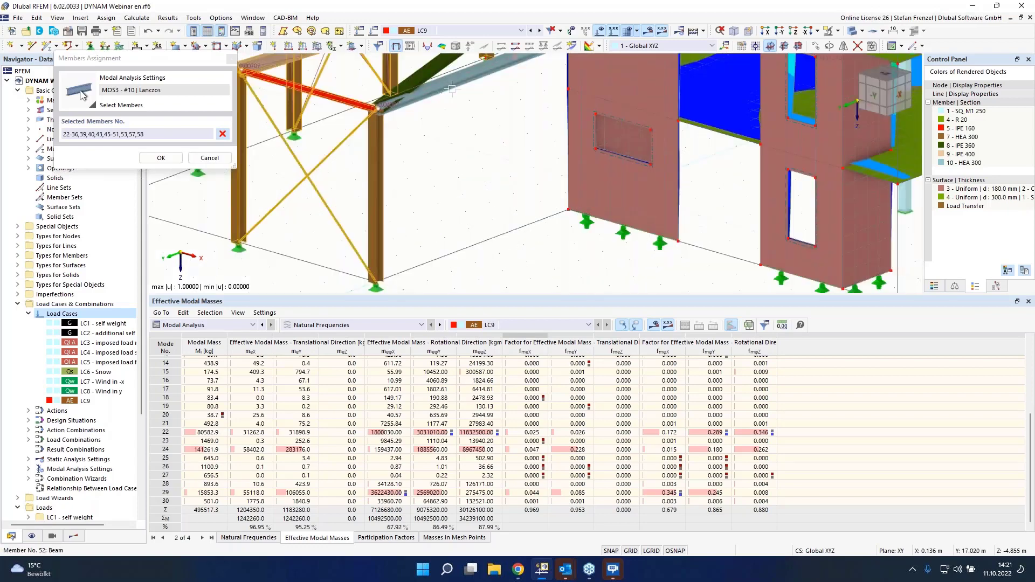
click(423, 91)
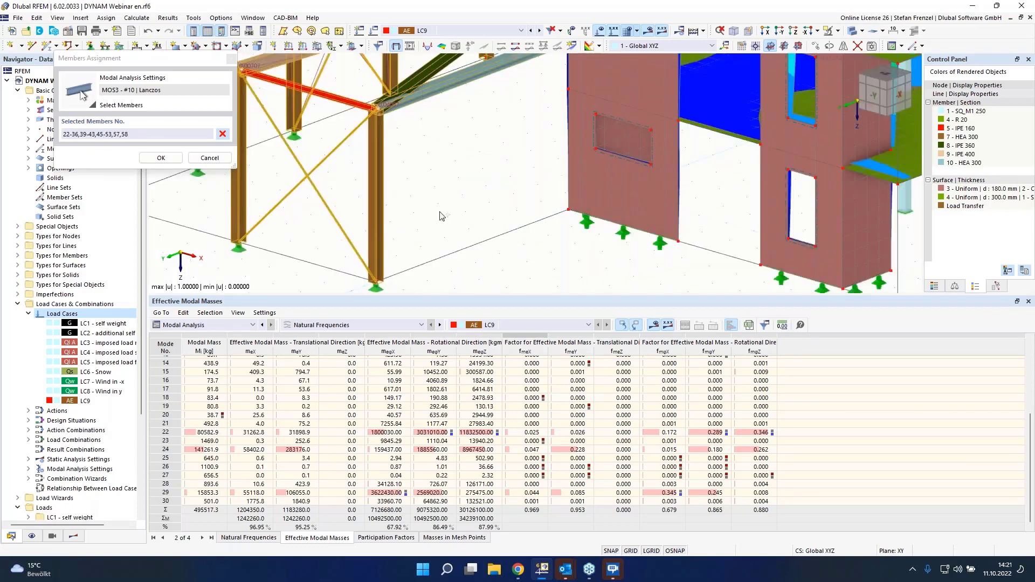
key(Return)
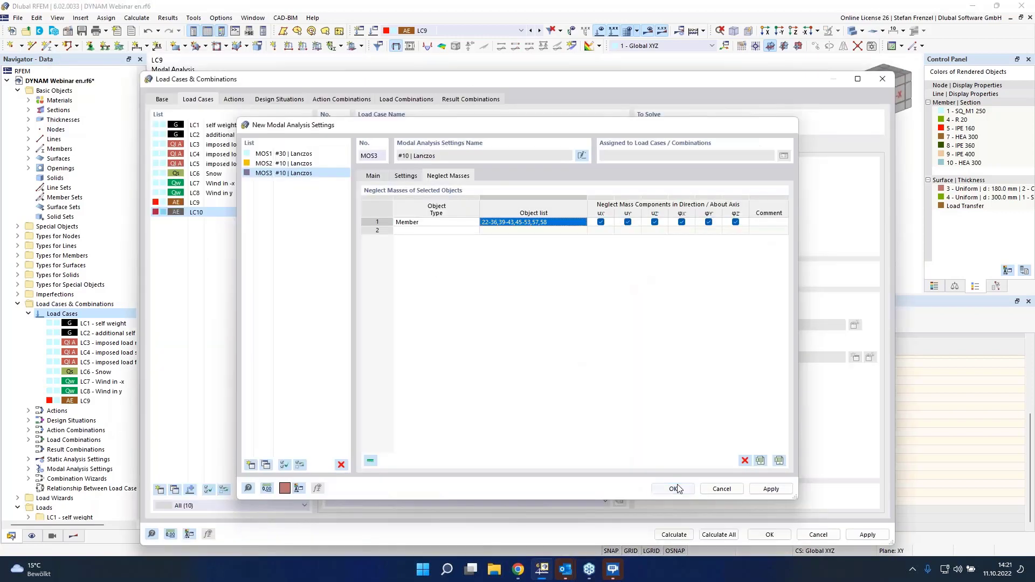
key(Return)
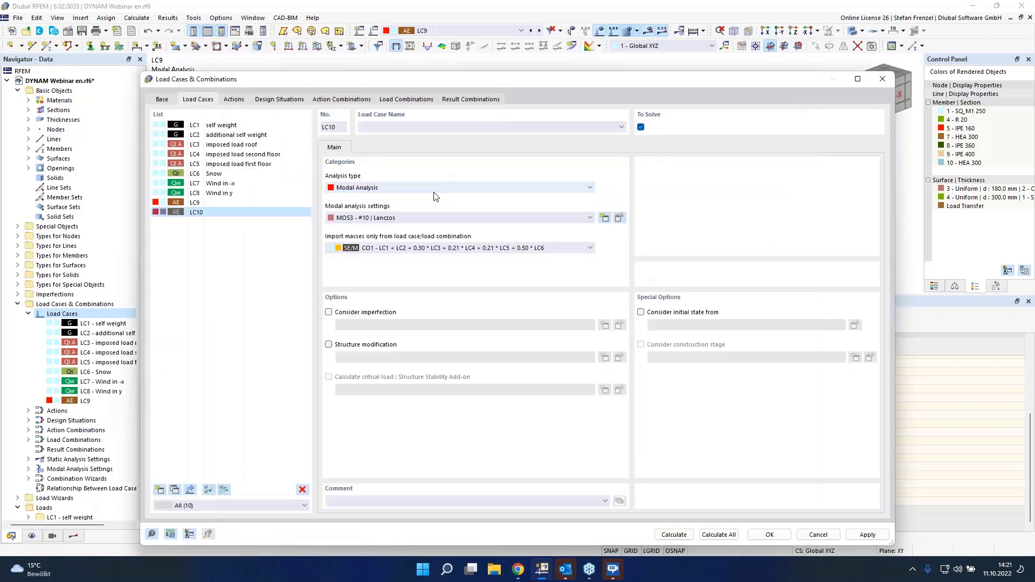
click(674, 534)
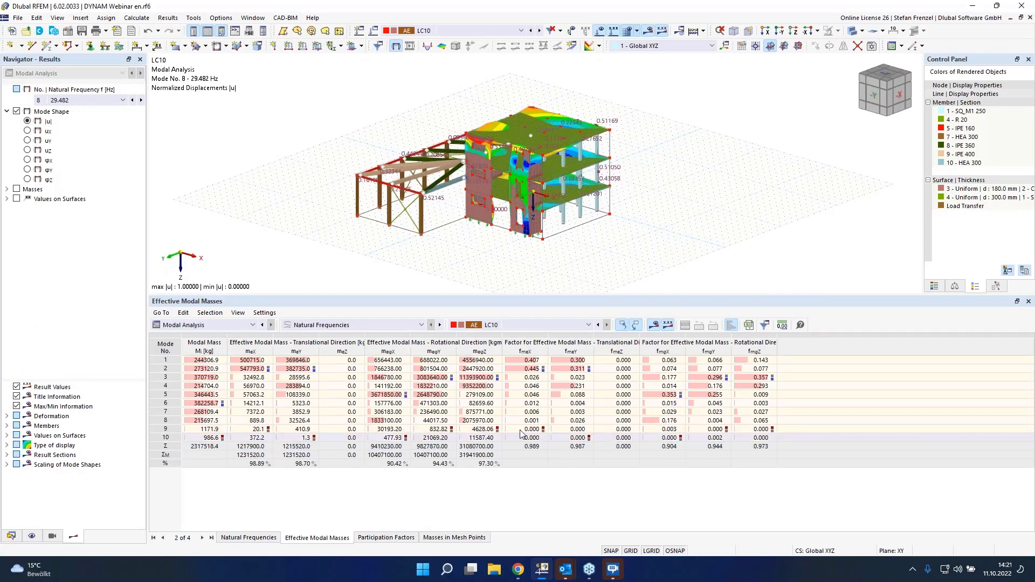
Examine the effective modal mass factors and the shapes of modes 1 and 2 of LC10 on the whole model
click(541, 361)
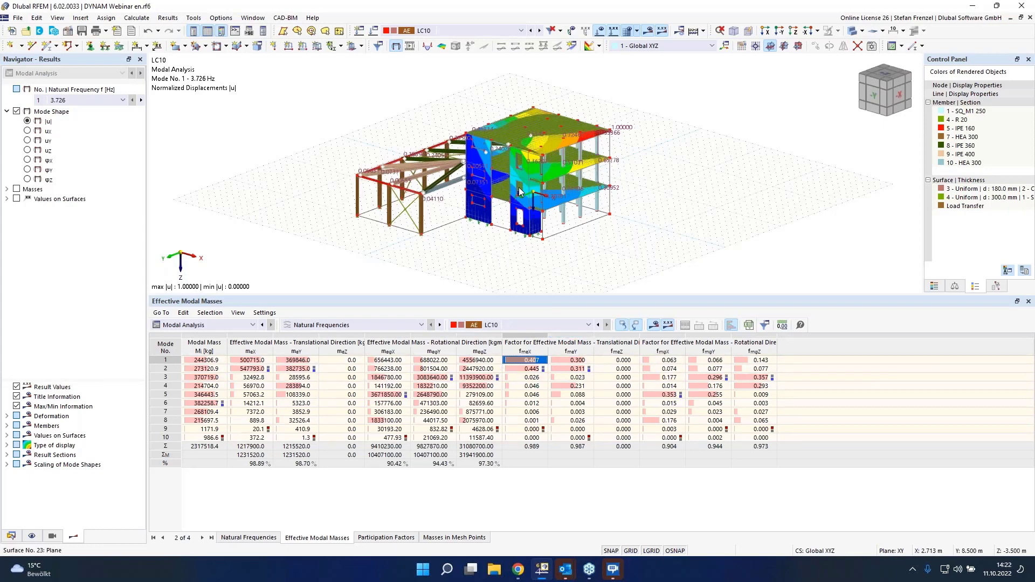
key(Down)
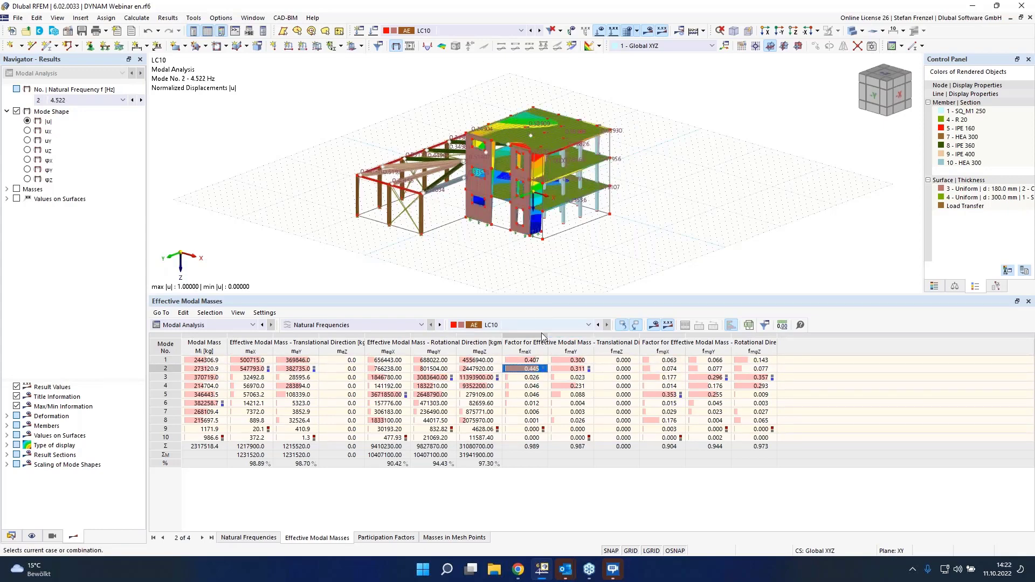
ctrl+middle_drag(366, 215, 475, 237)
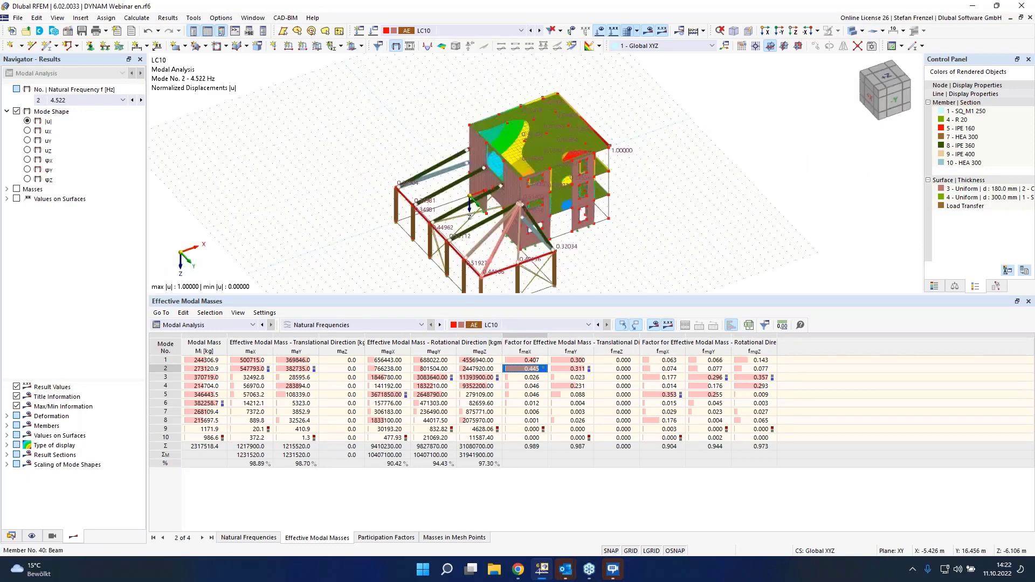
right_click(501, 244)
key(Escape)
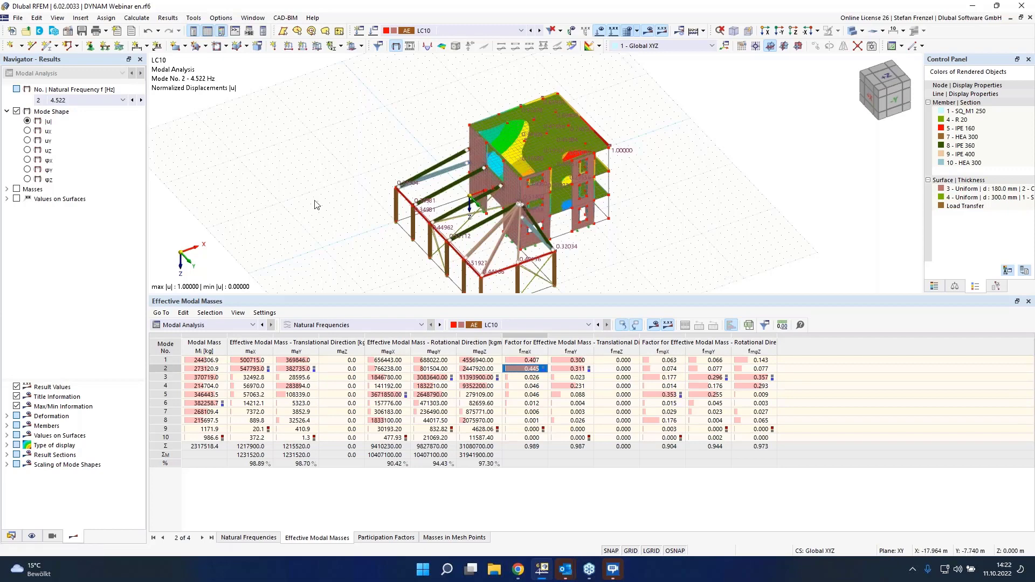
scroll(405, 99, down, 1)
scroll(404, 98, down, 1)
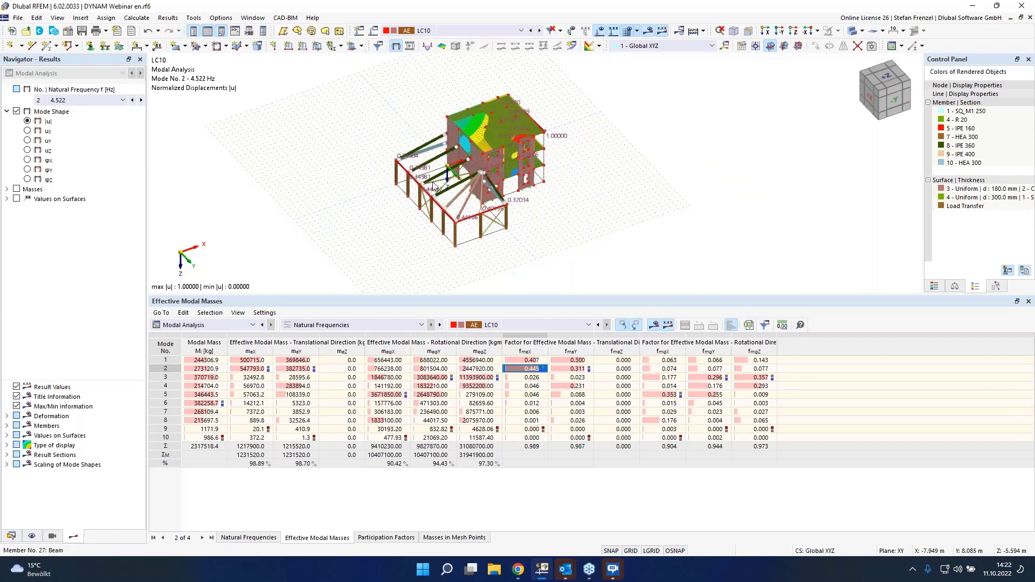
scroll(434, 186, up, 2)
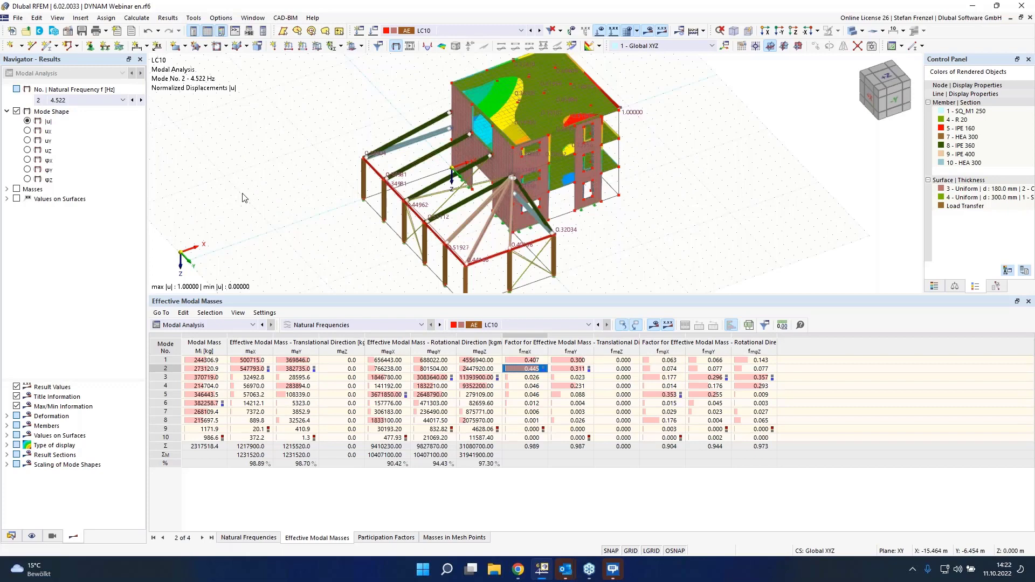
Display the translational masses of LC10 instead of the mode shape and show the model as a wireframe
click(17, 189)
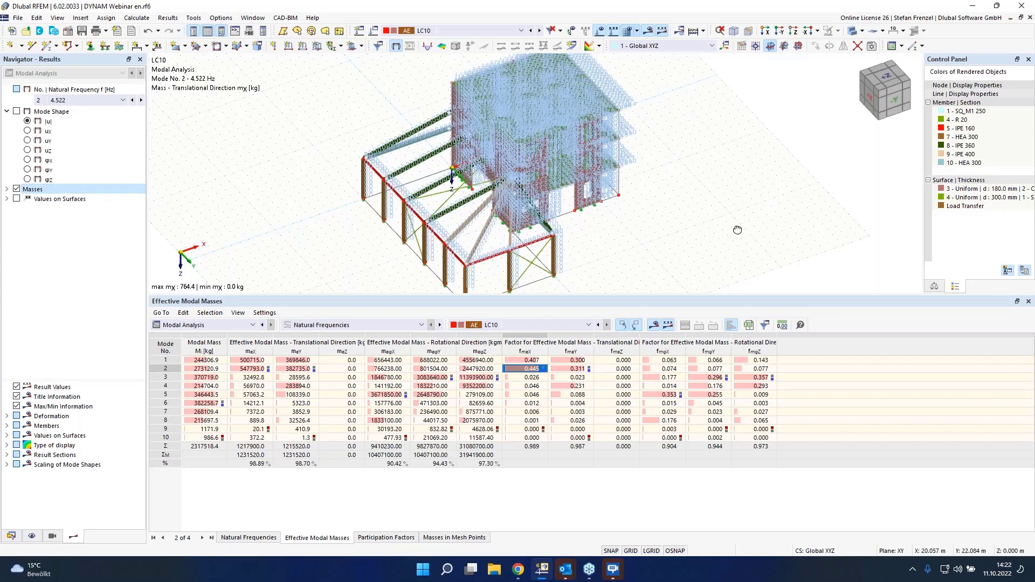
ctrl+middle_drag(738, 230, 517, 224)
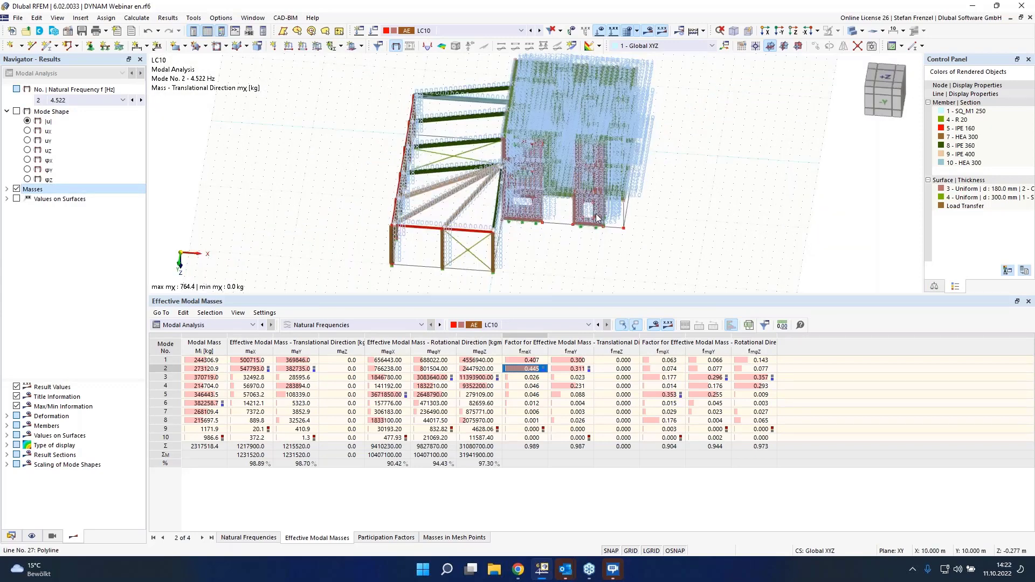
scroll(597, 218, up, 5)
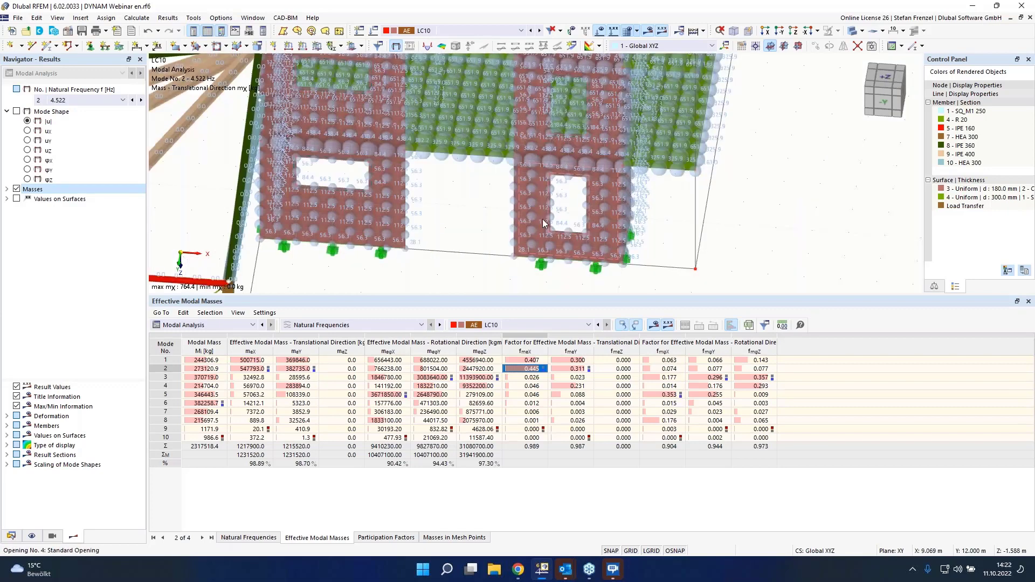
click(851, 31)
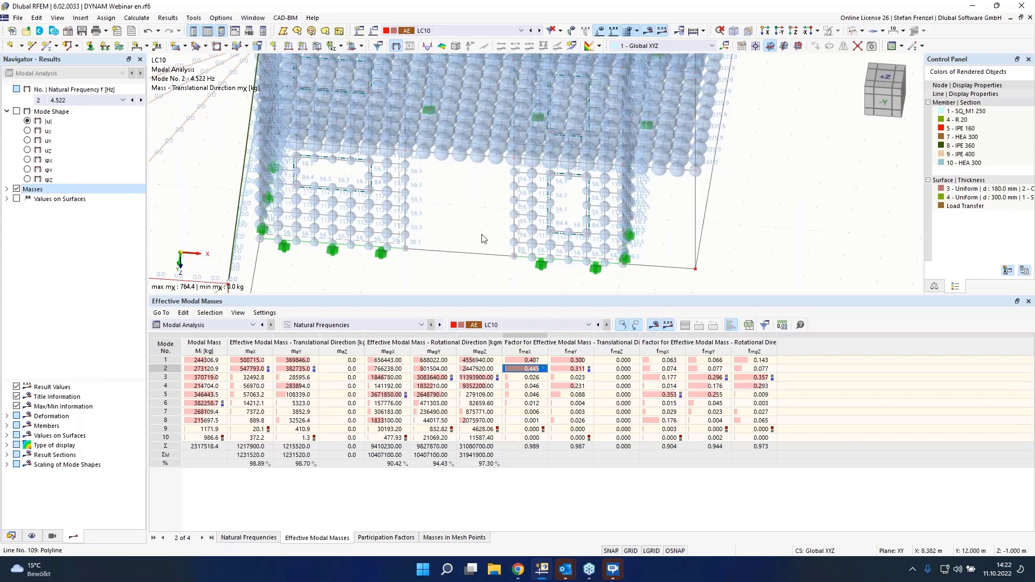
Compare the mesh-point masses on the building's walls with those along the steel hall's neglected members
scroll(365, 190, up, 5)
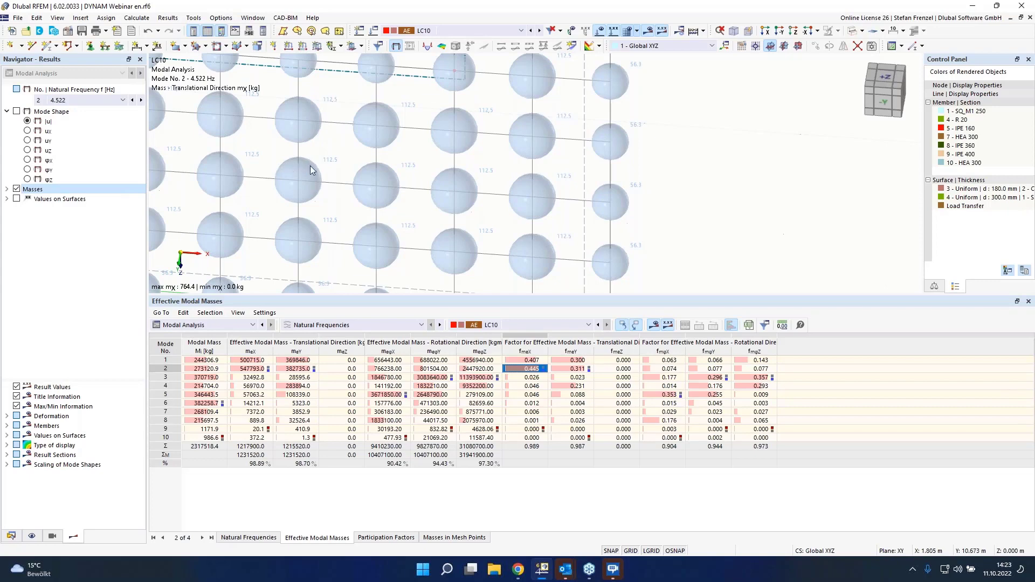
scroll(406, 128, down, 1)
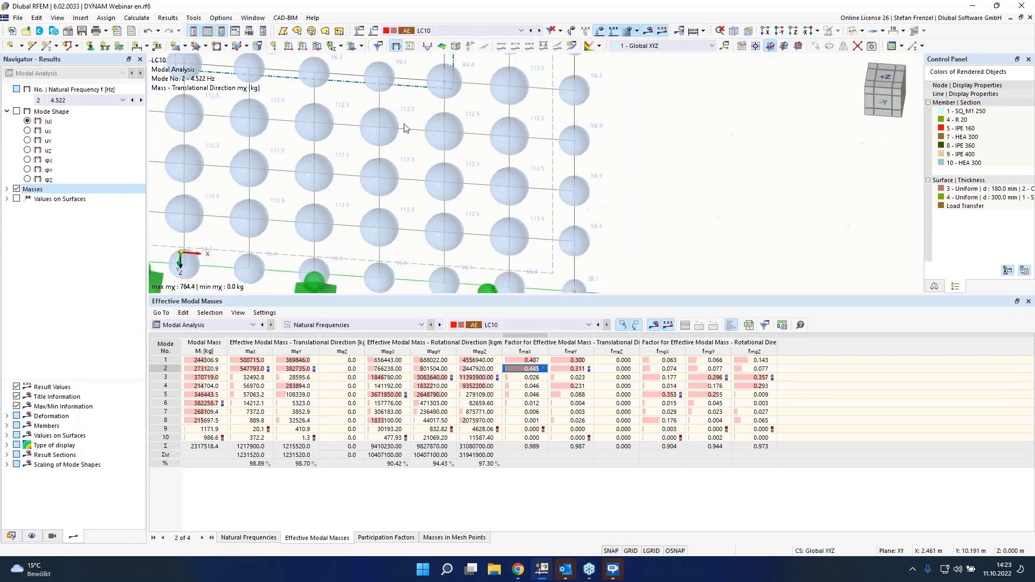
scroll(406, 128, down, 5)
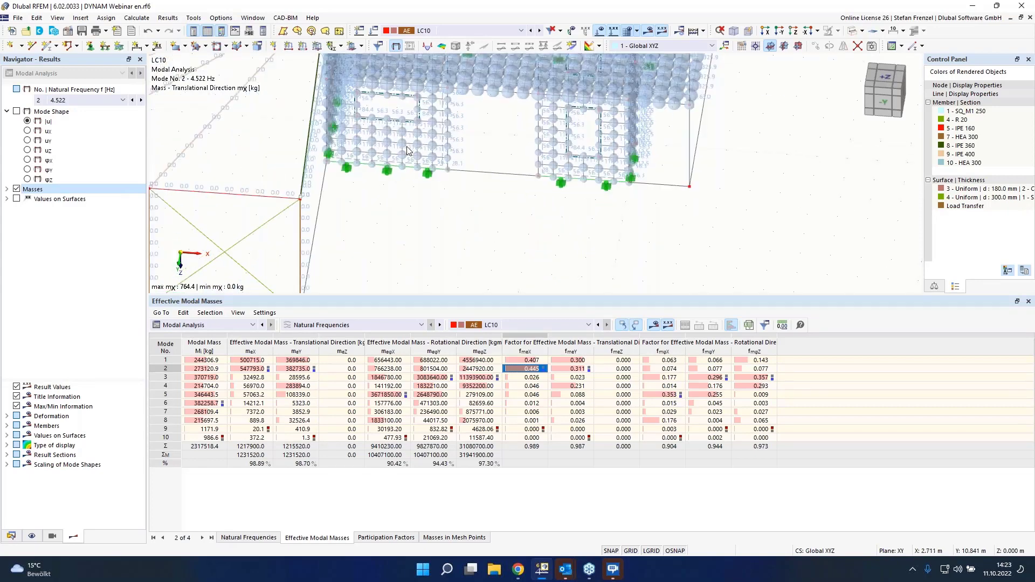
scroll(399, 155, down, 2)
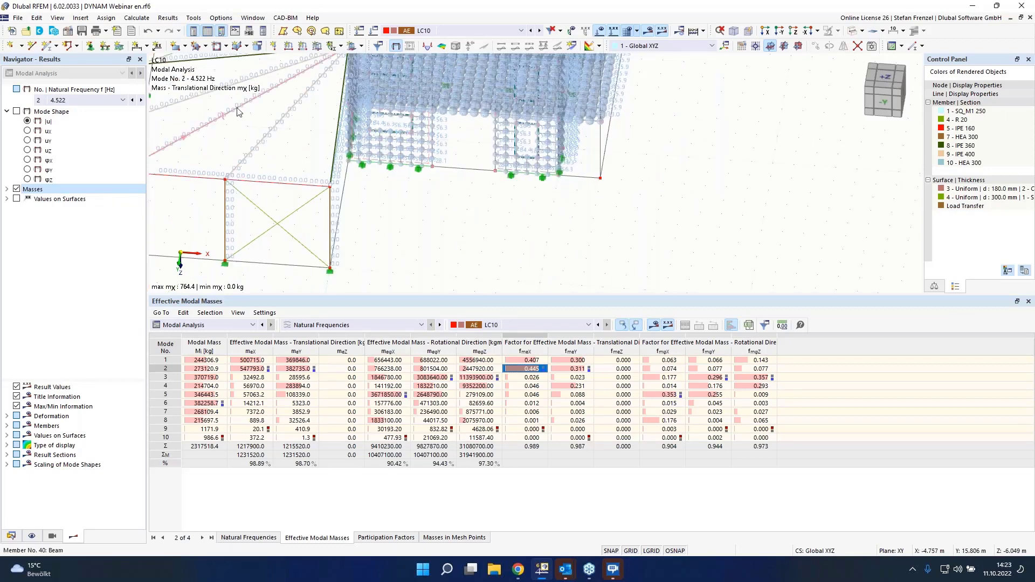
scroll(287, 116, up, 5)
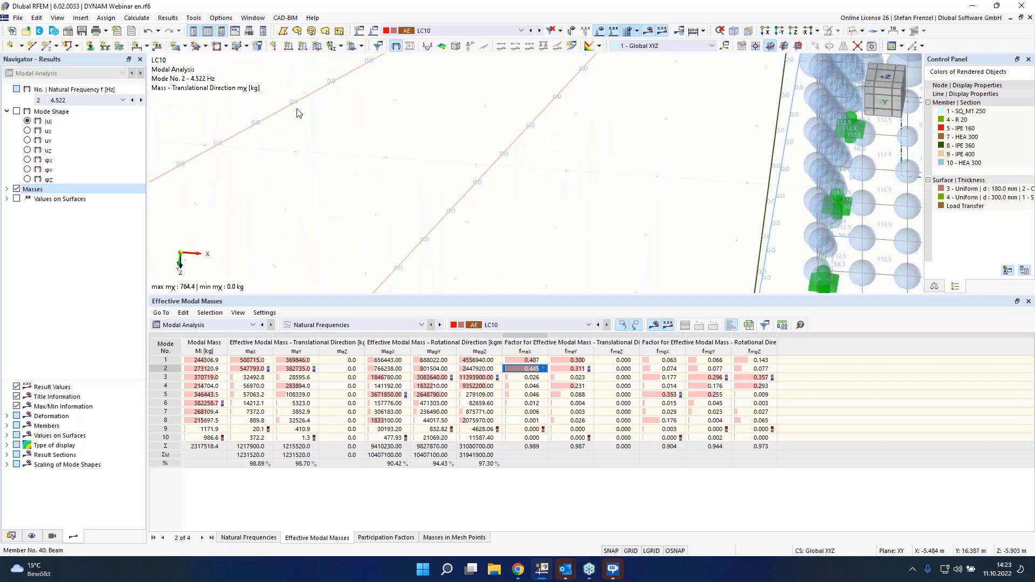
scroll(300, 109, down, 2)
scroll(392, 185, down, 2)
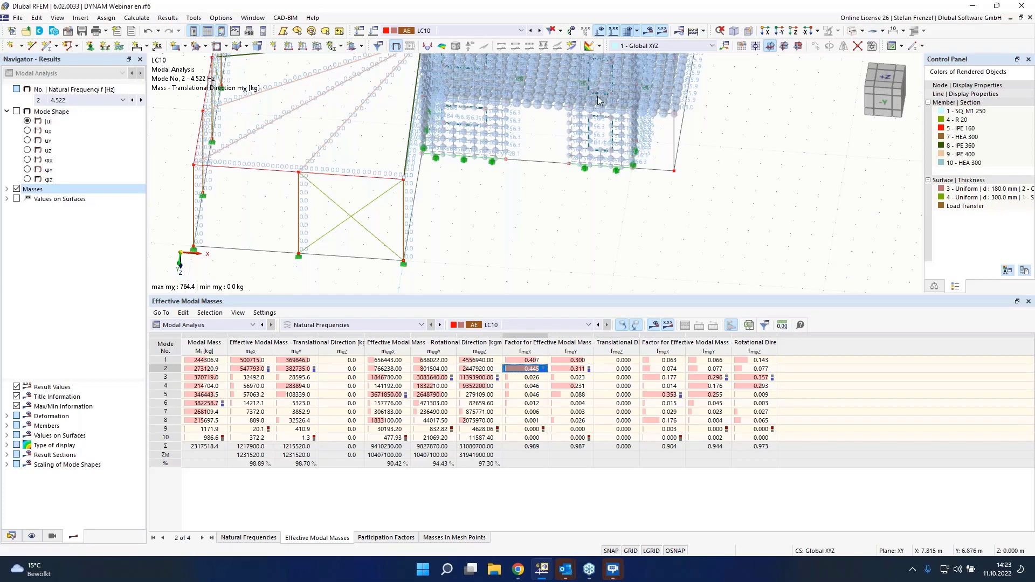
scroll(599, 100, down, 5)
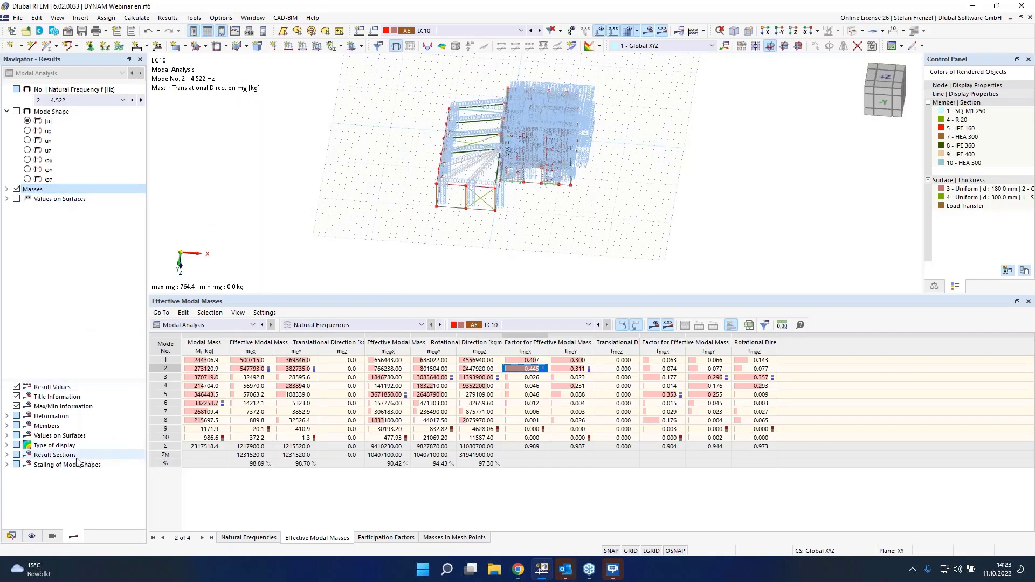
Display the mode shape of LC10 on the model instead of the masses
click(15, 115)
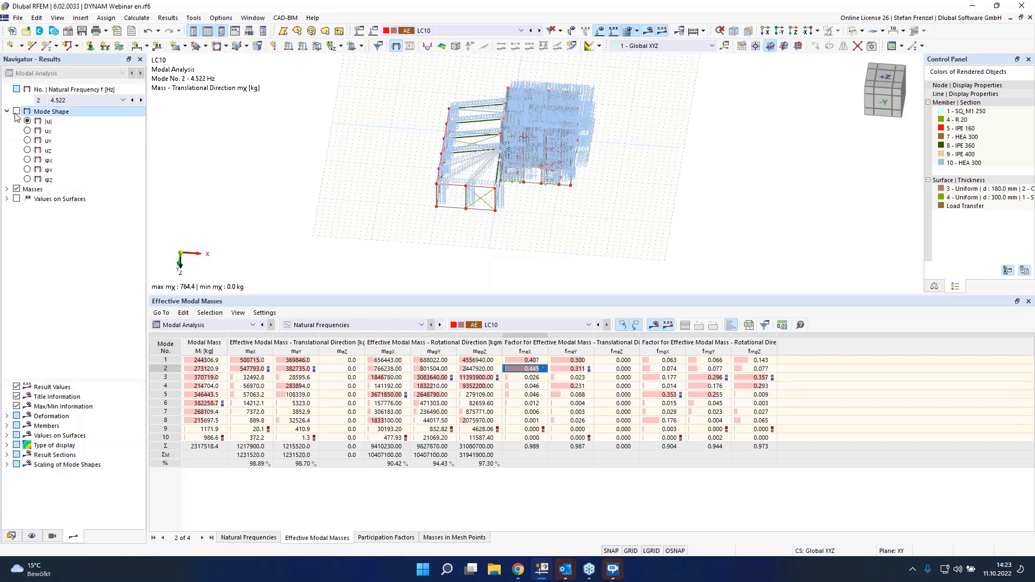
scroll(433, 251, down, 1)
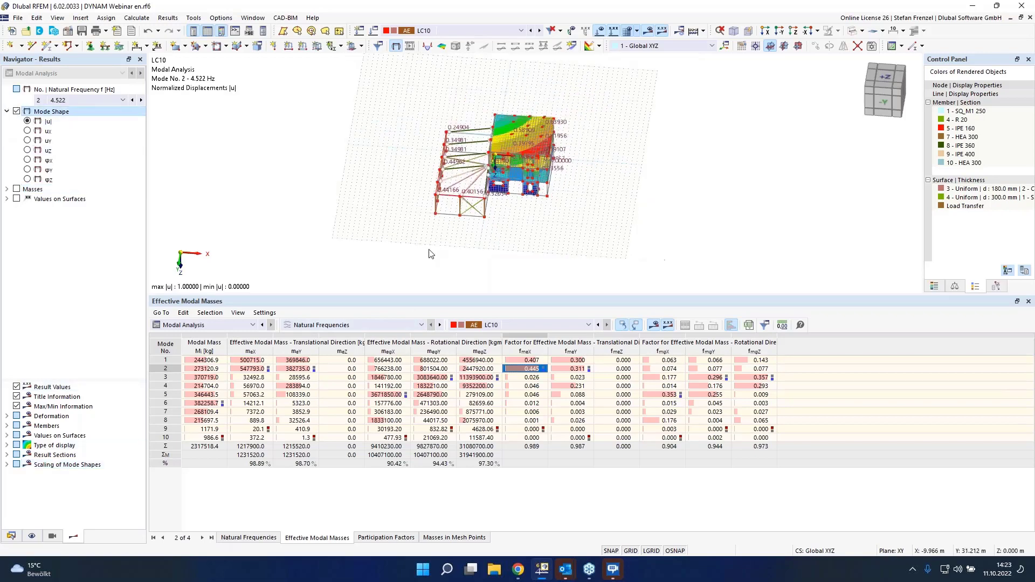
scroll(452, 194, up, 2)
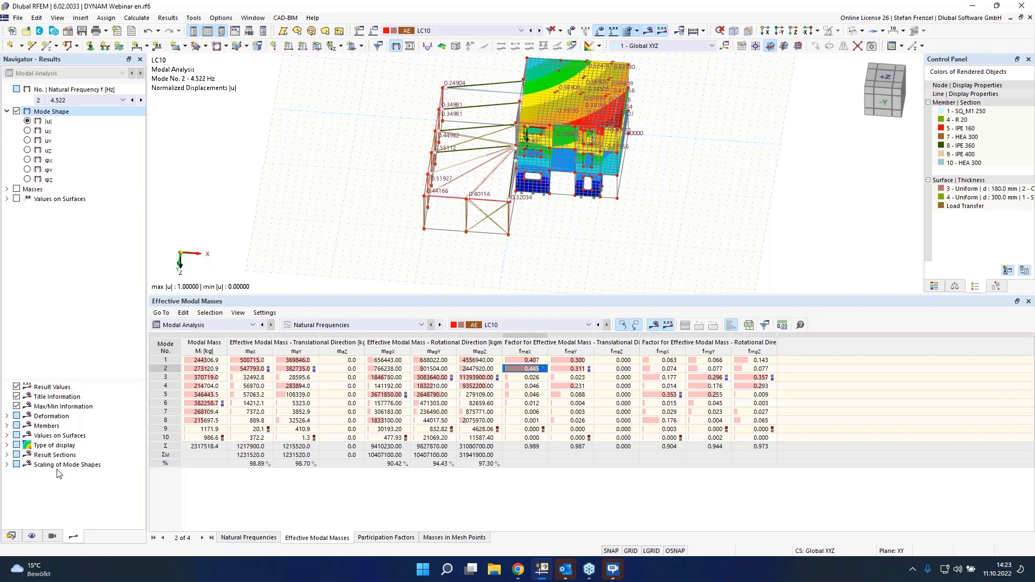
Compare the modal masses of LC10 with mode shapes scaled from the mass matrix to 1 against the |u| = 1 scaling
click(6, 465)
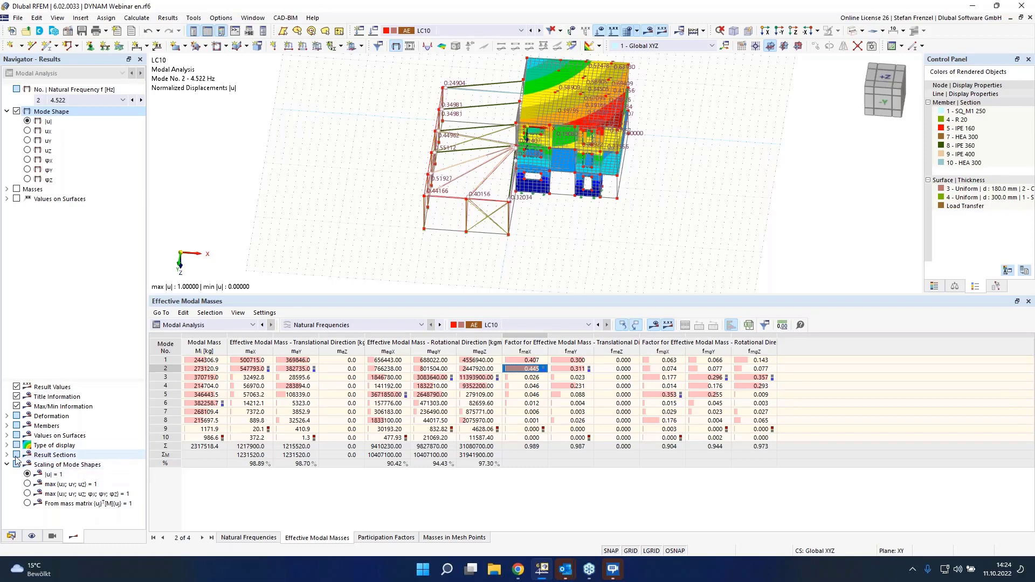
click(27, 504)
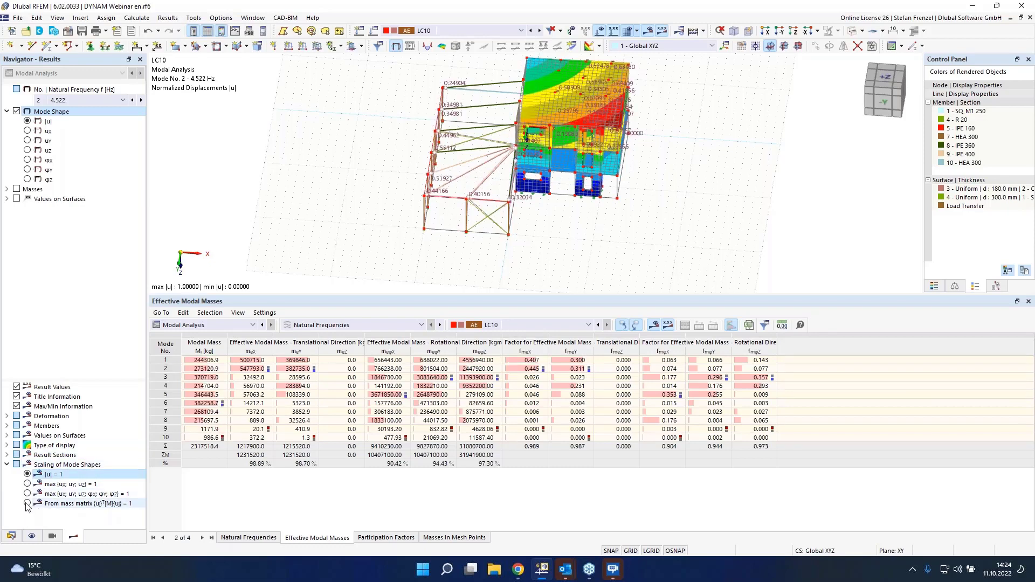
click(27, 504)
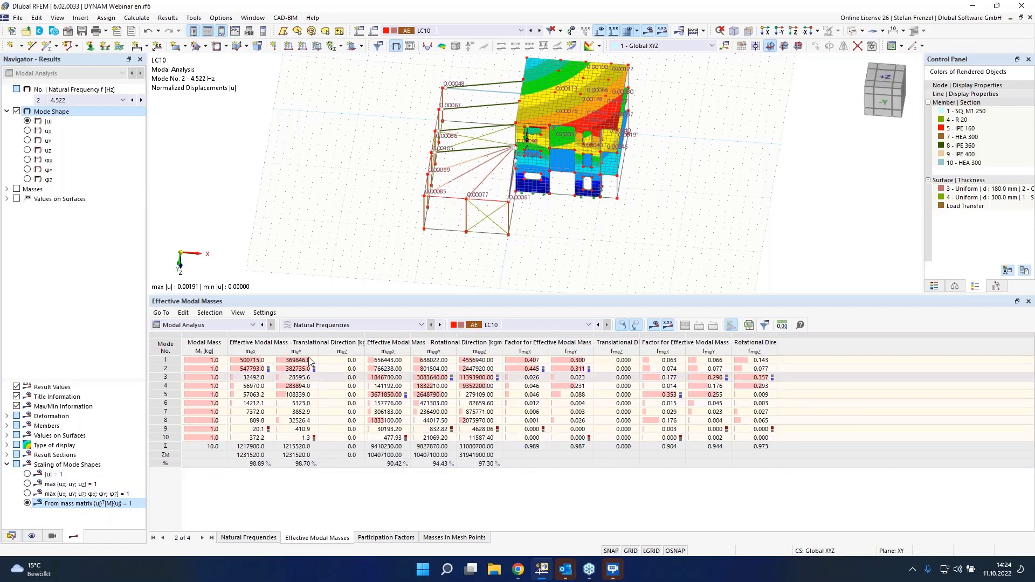
click(27, 475)
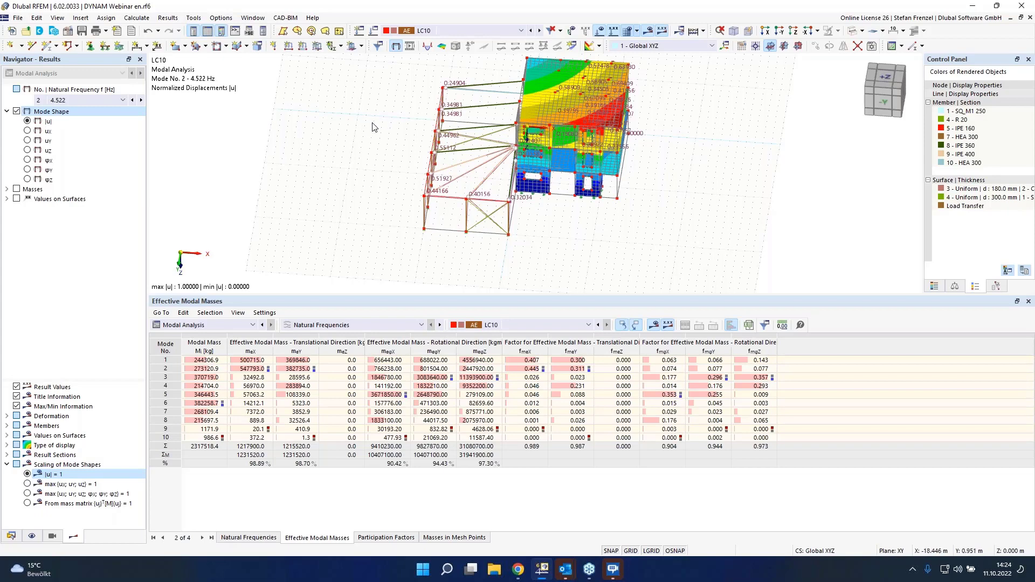
scroll(380, 128, down, 1)
scroll(381, 128, down, 1)
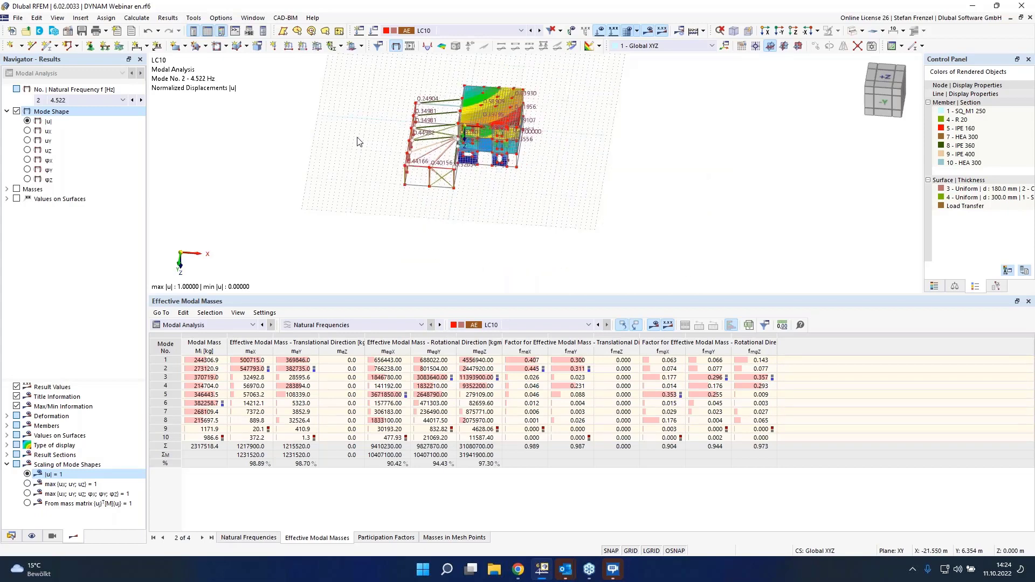
scroll(447, 86, up, 1)
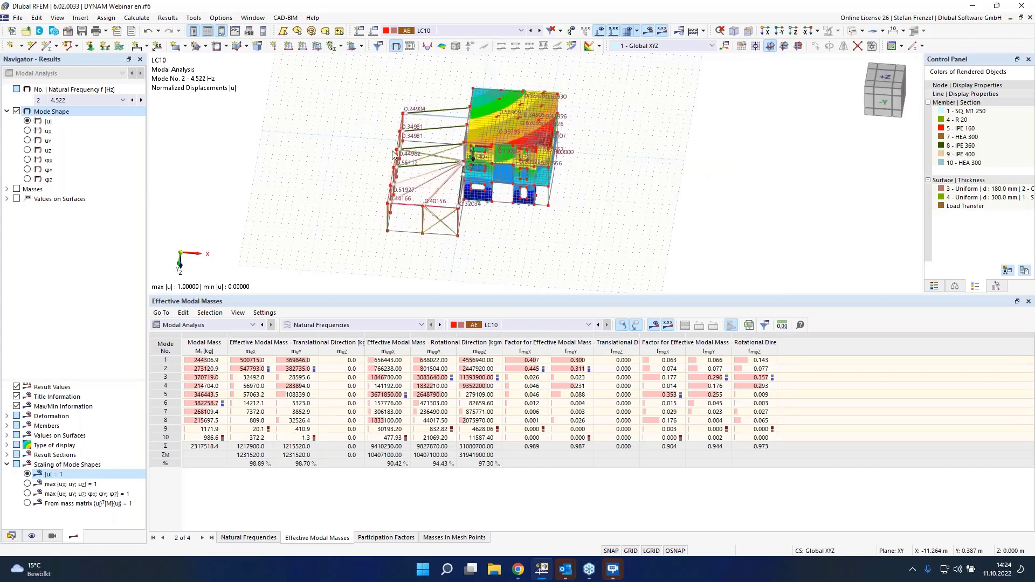
middle_drag(653, 241, 512, 201)
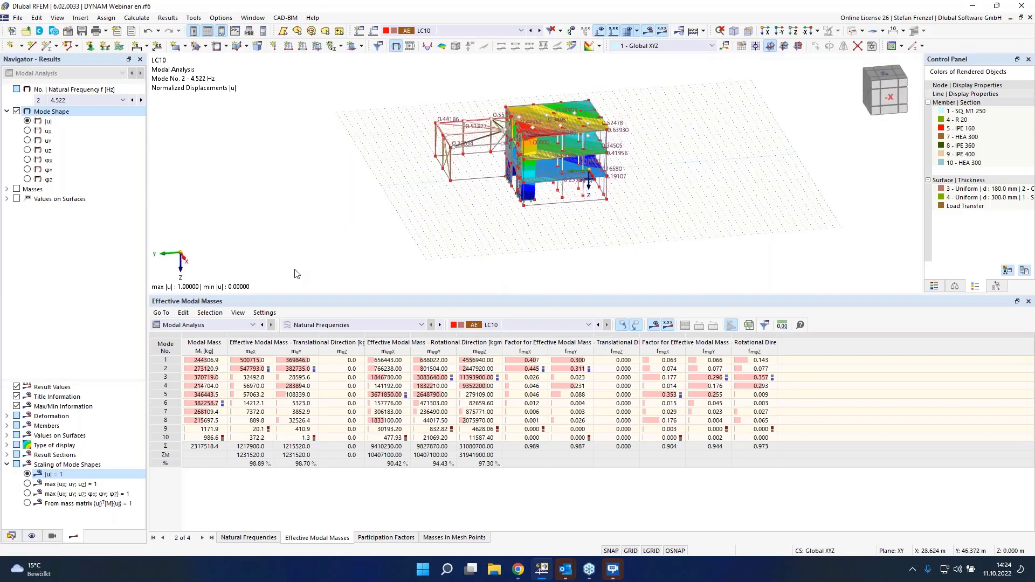
click(176, 450)
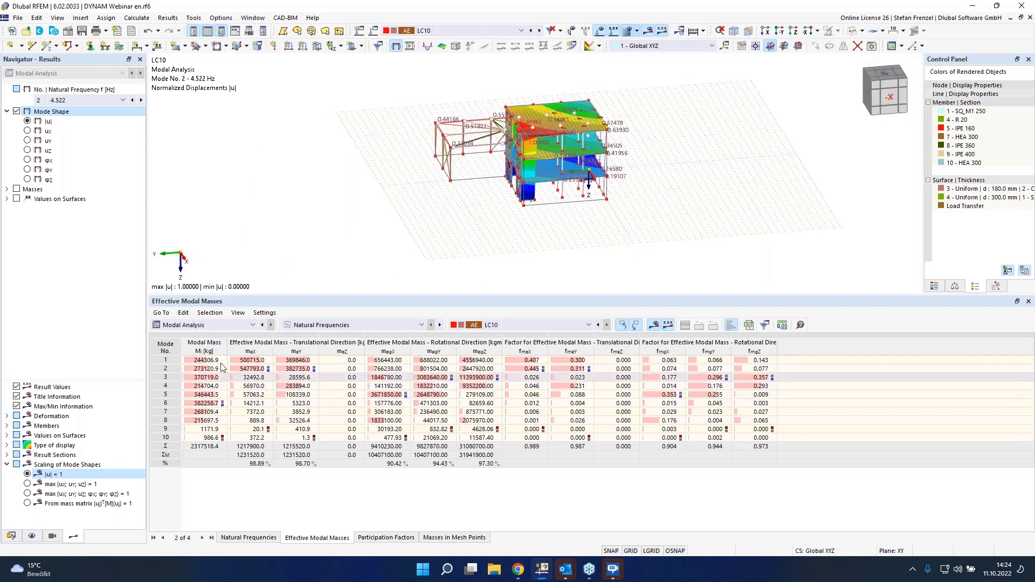
drag(379, 297, 378, 343)
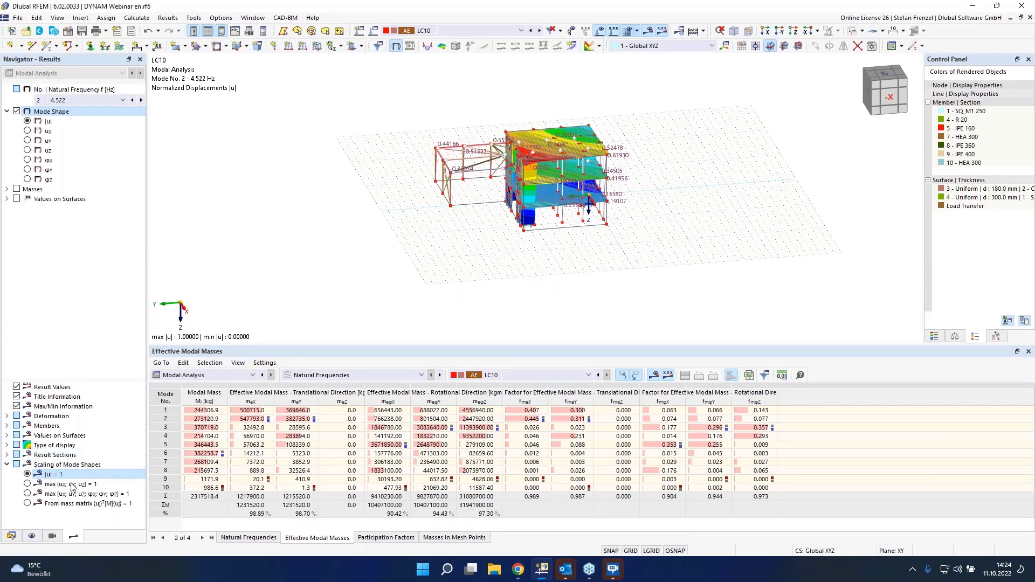
Activate the Response Spectrum Analysis add-on in the model's base data and check the dynamic design standard
click(11, 536)
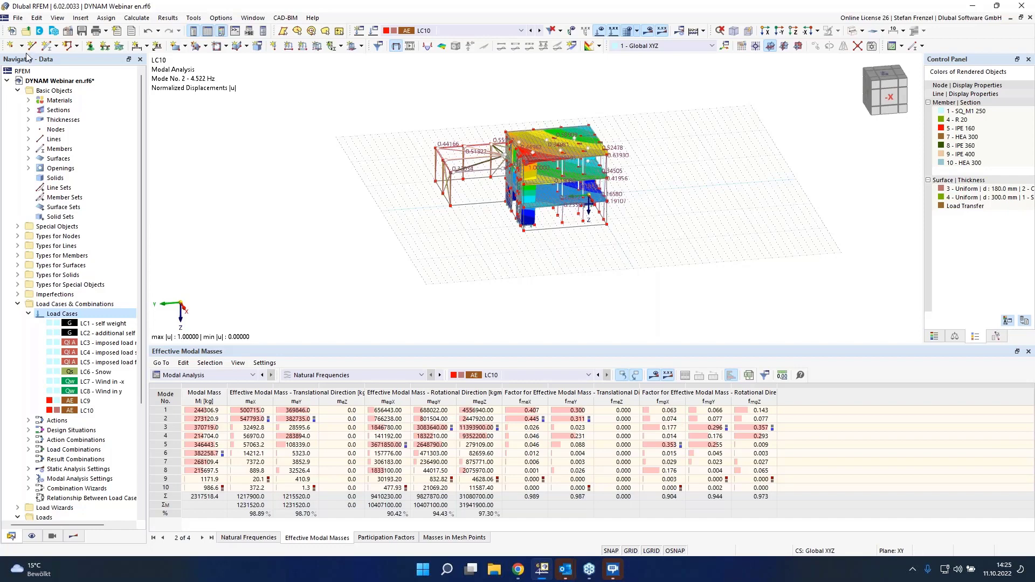
right_click(51, 80)
click(80, 91)
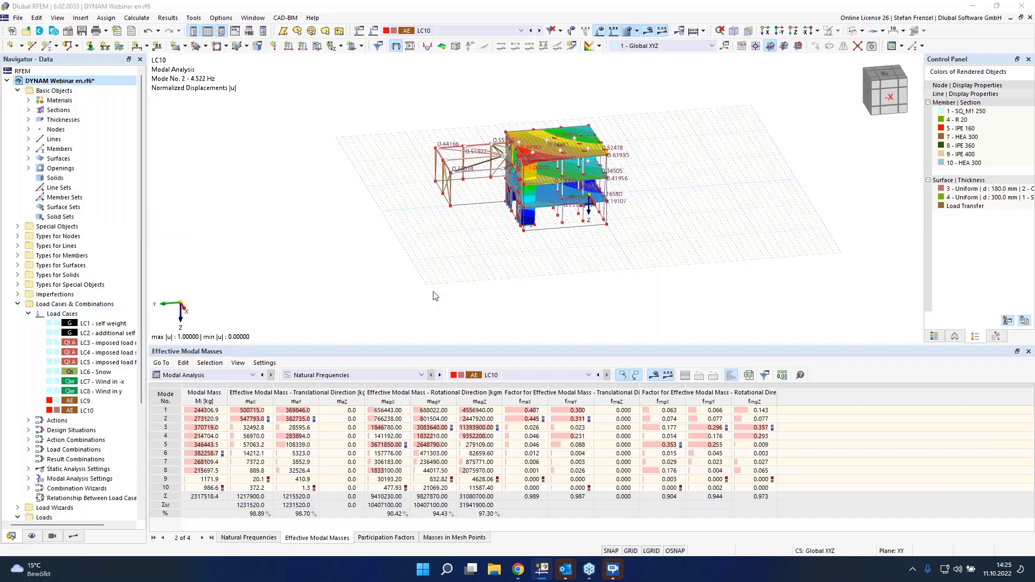
click(345, 74)
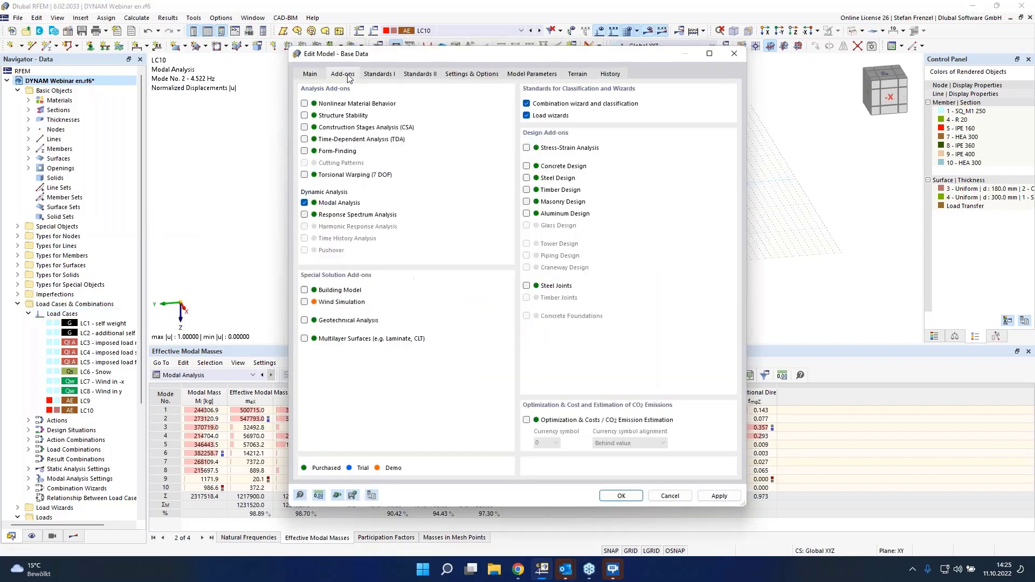
click(304, 215)
click(412, 74)
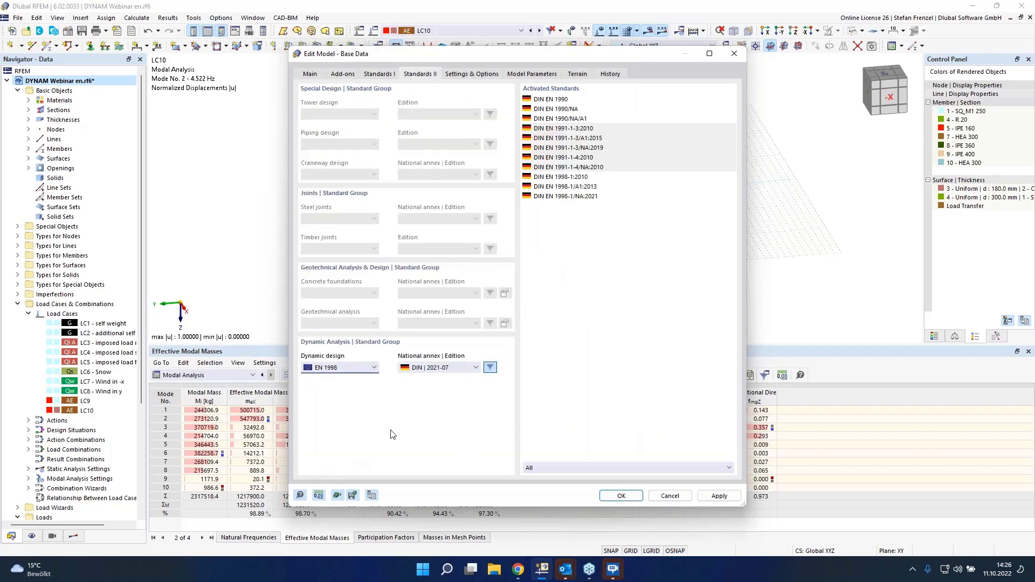
click(628, 497)
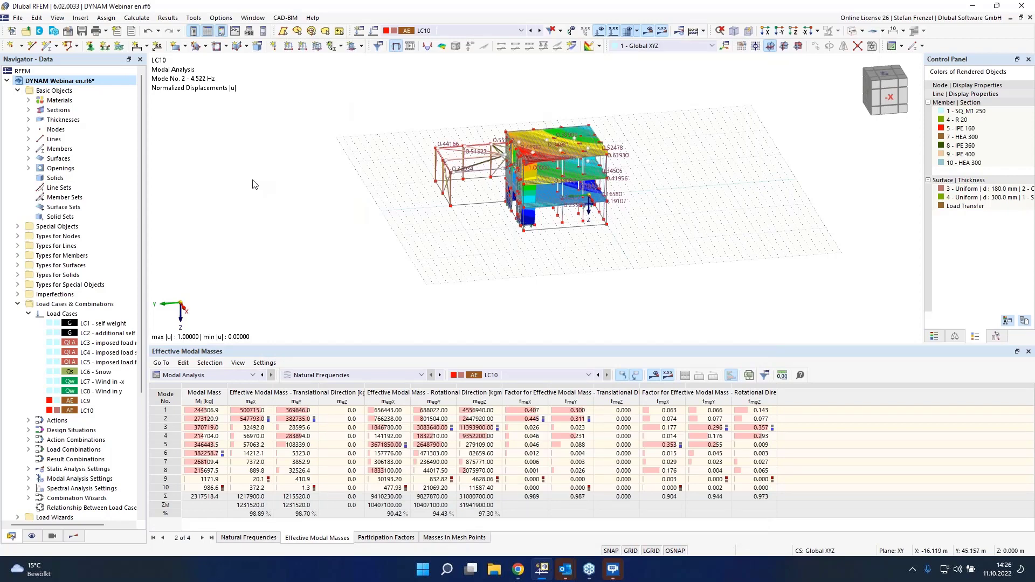
Create a new load case with analysis type Response Spectrum Analysis that imports the modal analysis from LC10
click(80, 314)
right_click(80, 314)
click(124, 320)
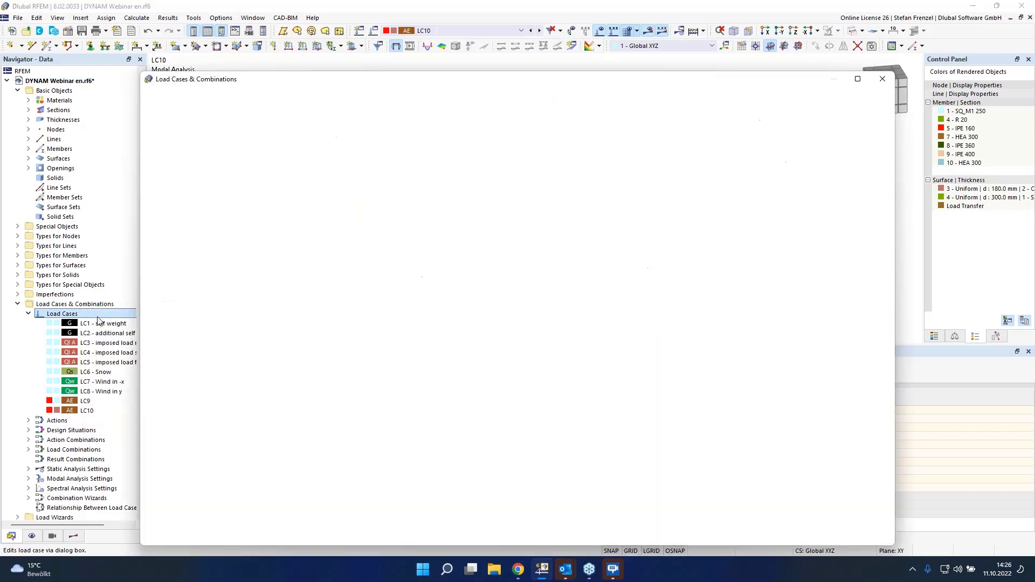
click(160, 489)
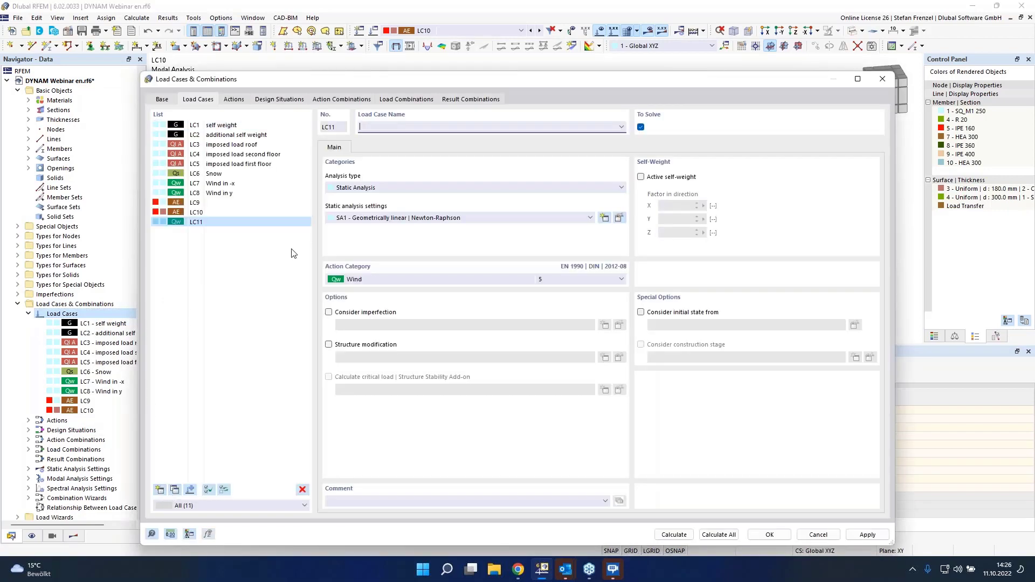
click(423, 188)
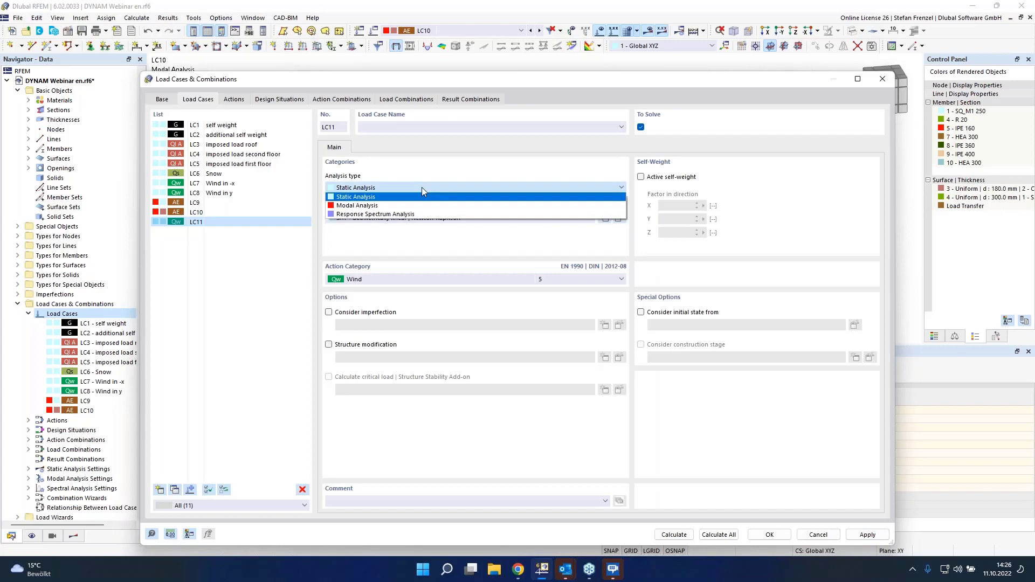
click(407, 215)
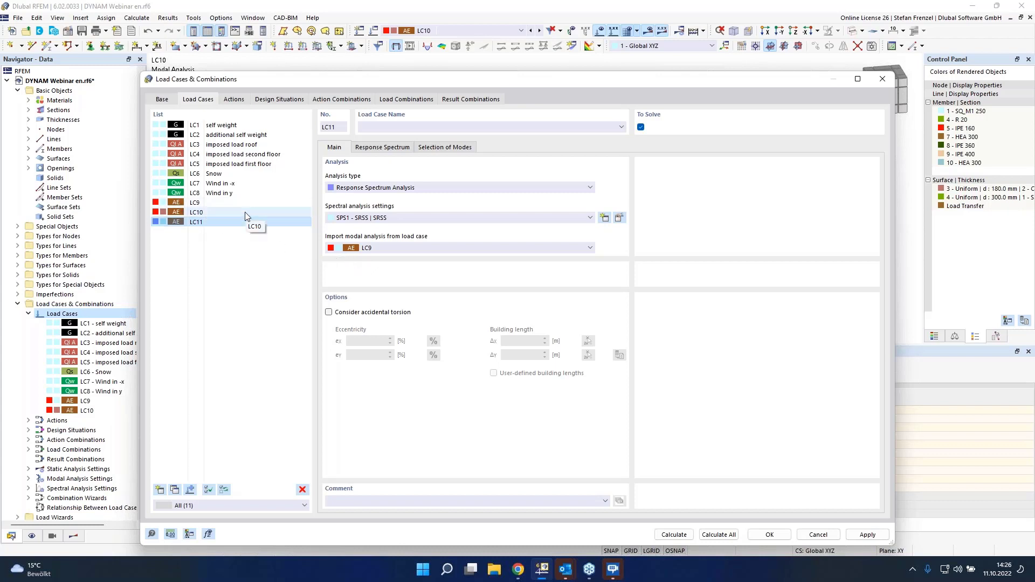
click(407, 250)
click(404, 267)
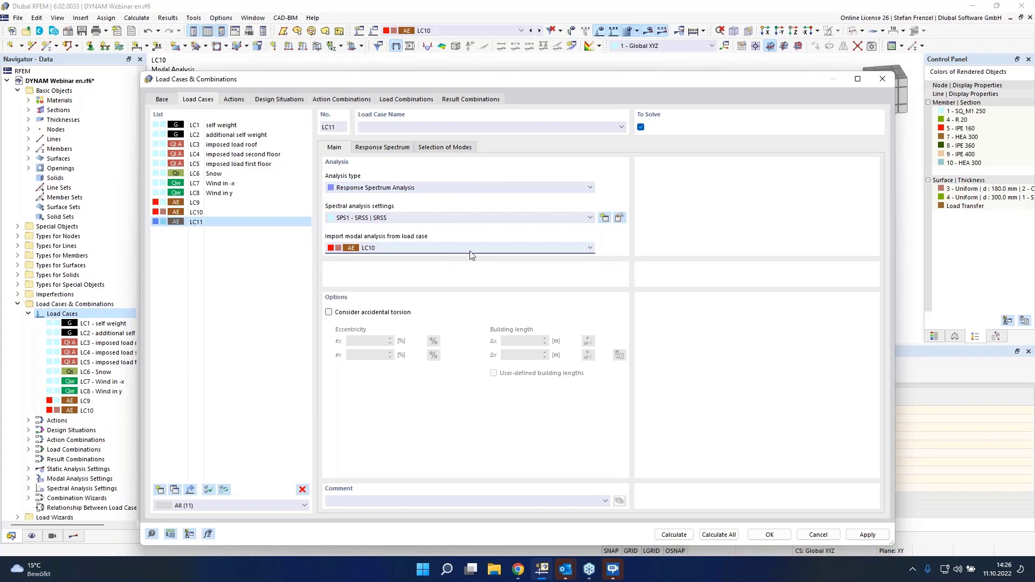
Assign response spectrum RS1 according to EN 1998-1 to directions X and Y of LC11 and open its definition for editing
click(381, 149)
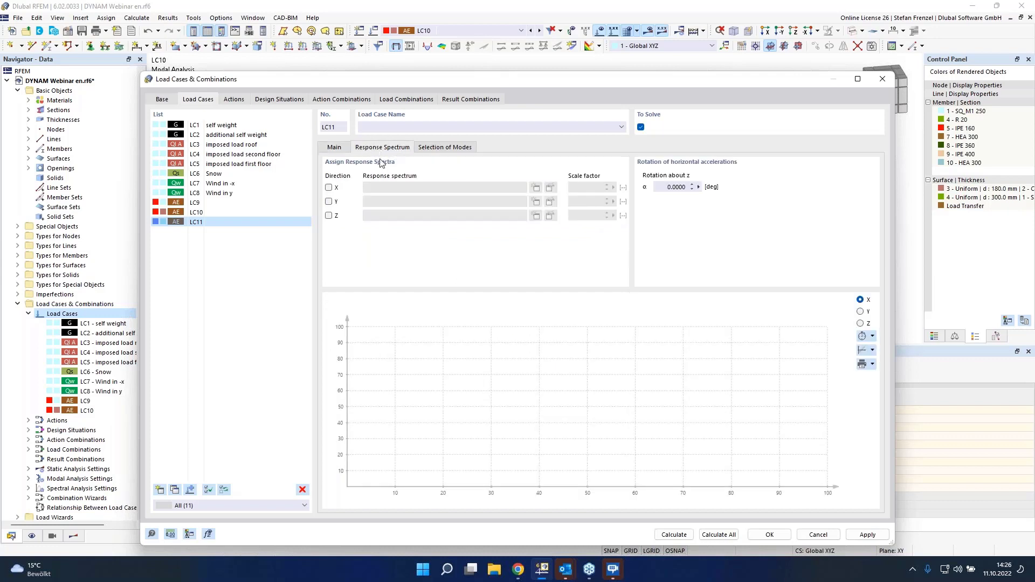
click(340, 151)
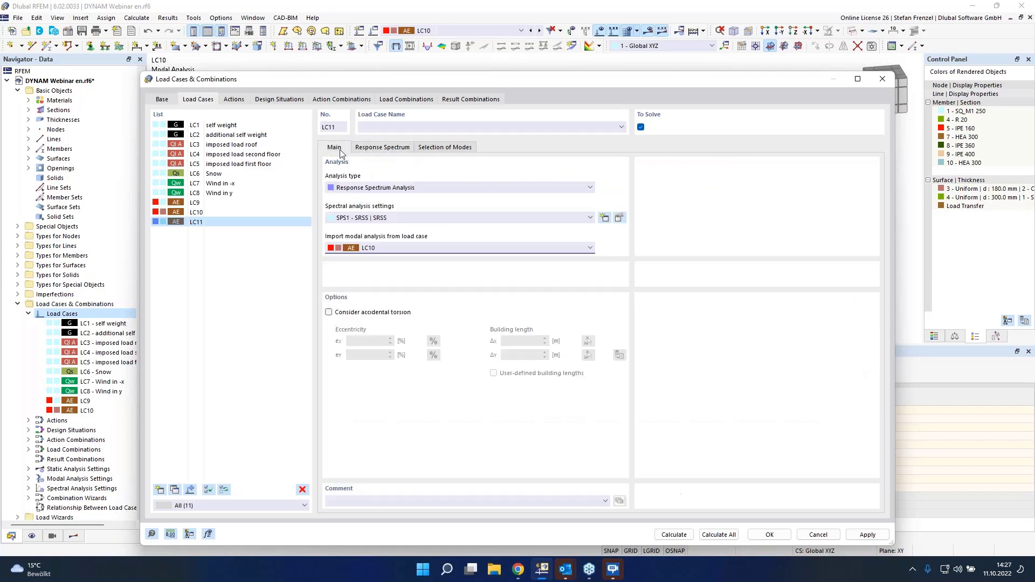
click(397, 150)
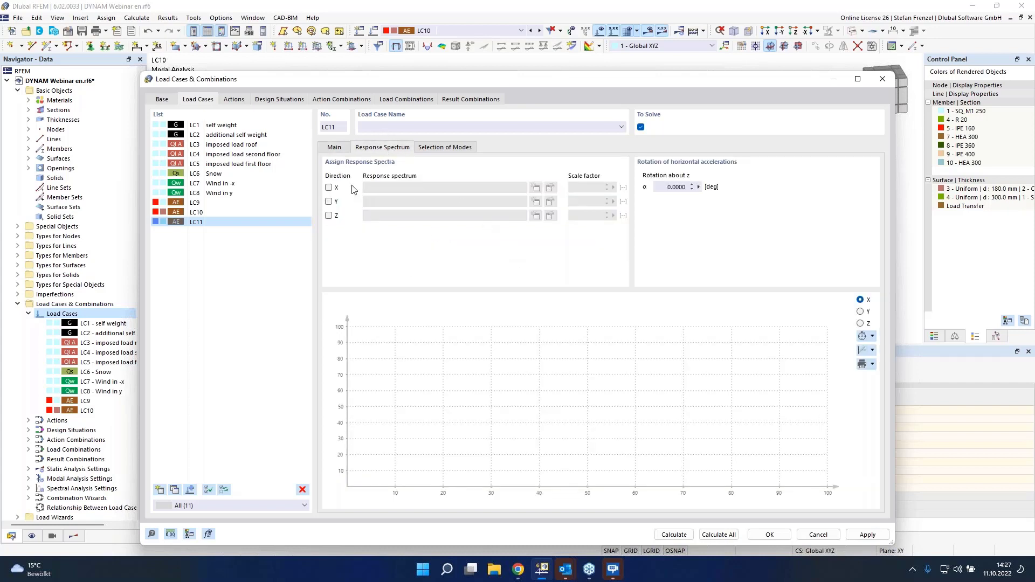
click(328, 188)
click(329, 201)
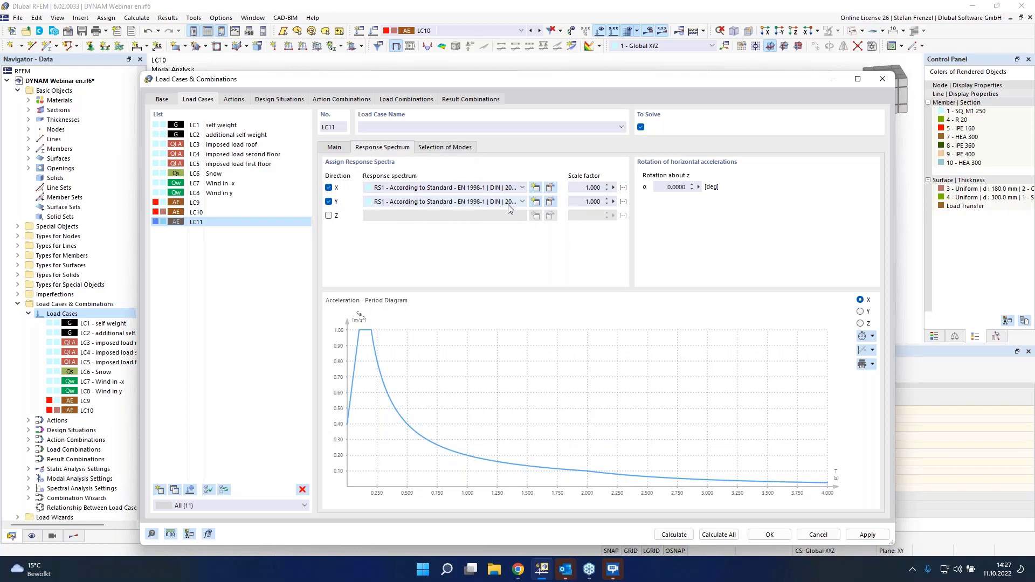
click(551, 189)
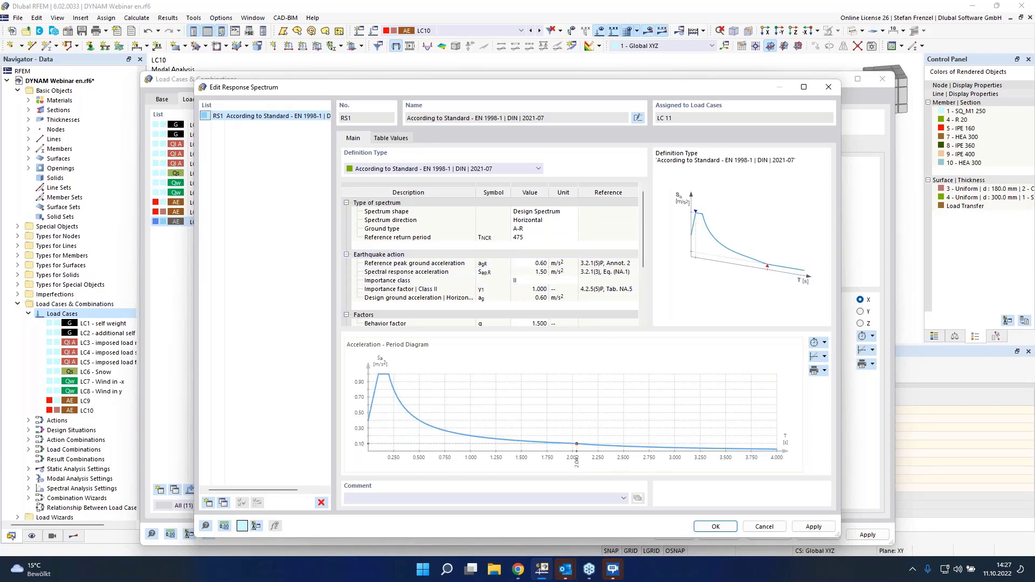
Switch to the Dlubal website in Chrome and open the Snow Load, Wind Speed, and Seismic Load Maps page
click(525, 569)
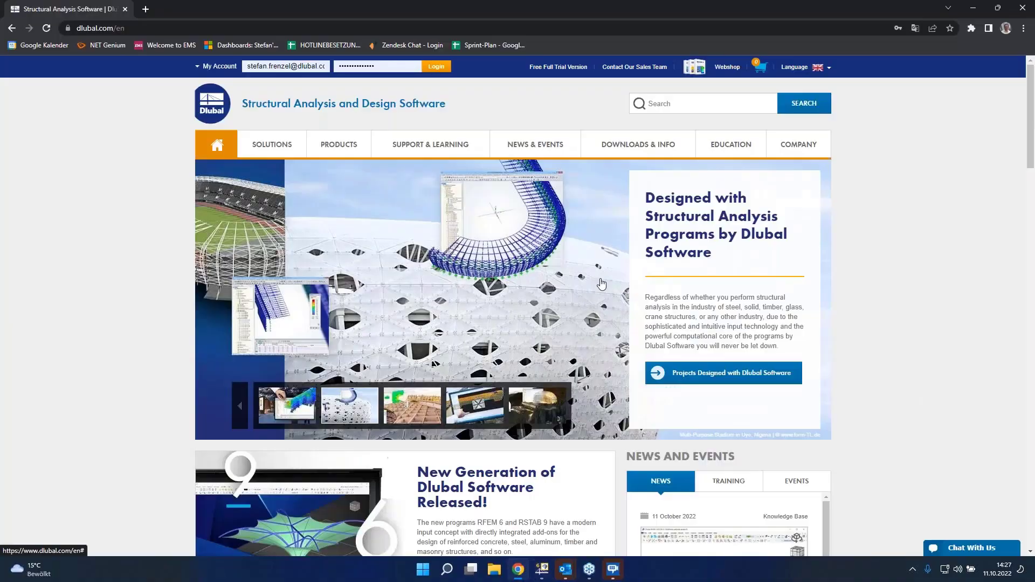
mouse_move(415, 154)
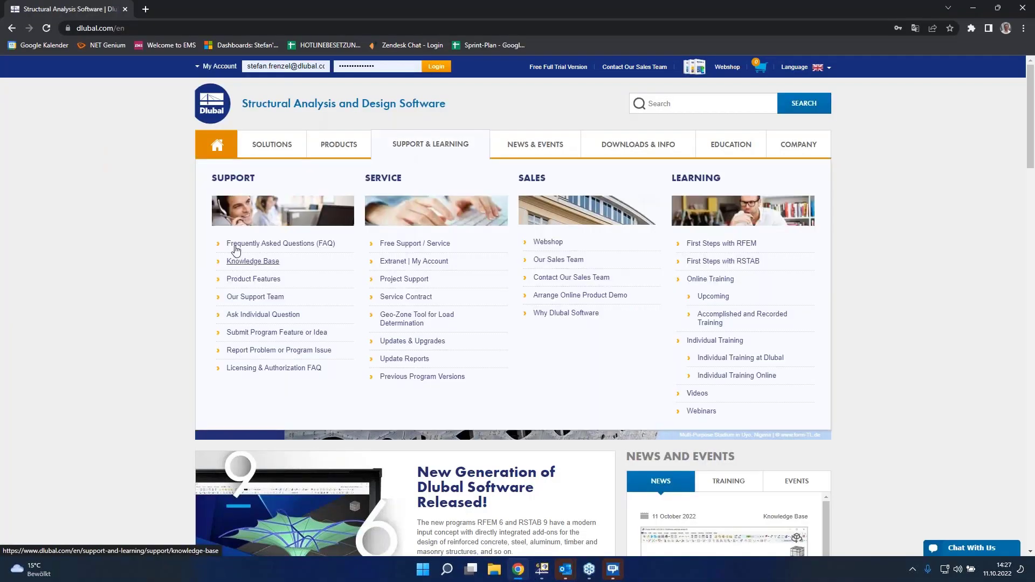
mouse_move(271, 144)
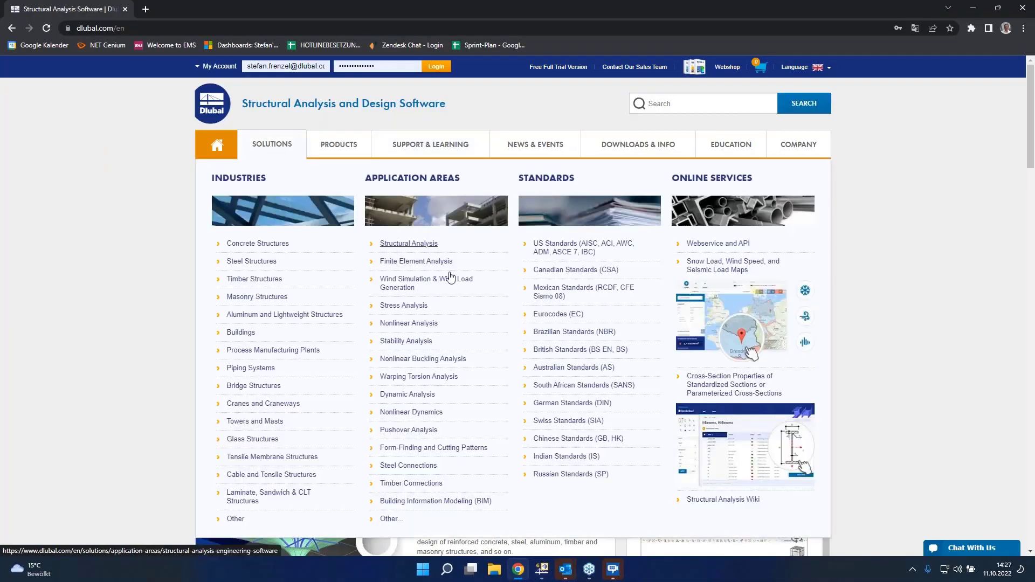
click(741, 273)
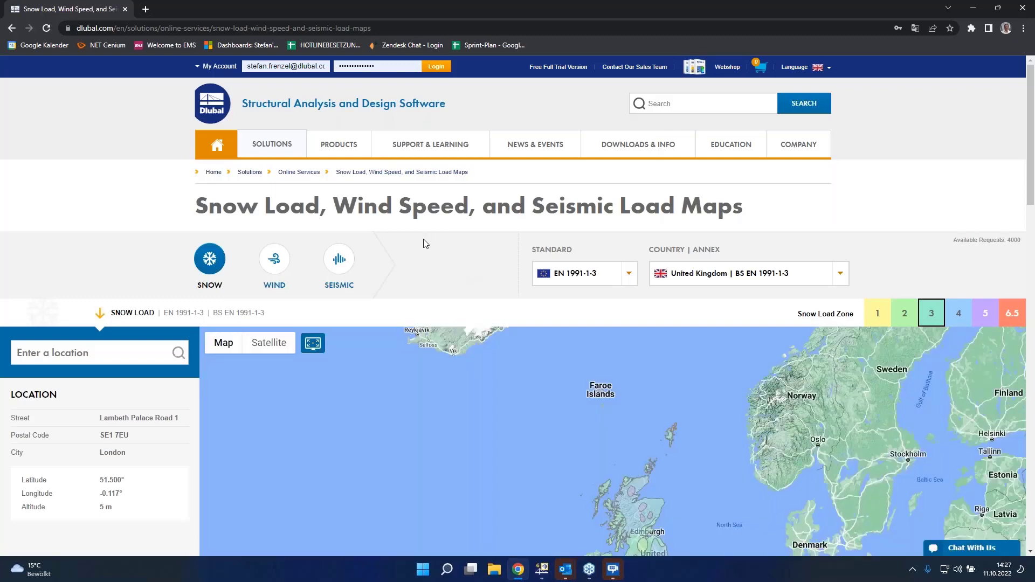
Show the seismic load map for Germany according to DIN EN 1998-1
scroll(426, 243, down, 4)
scroll(689, 173, up, 2)
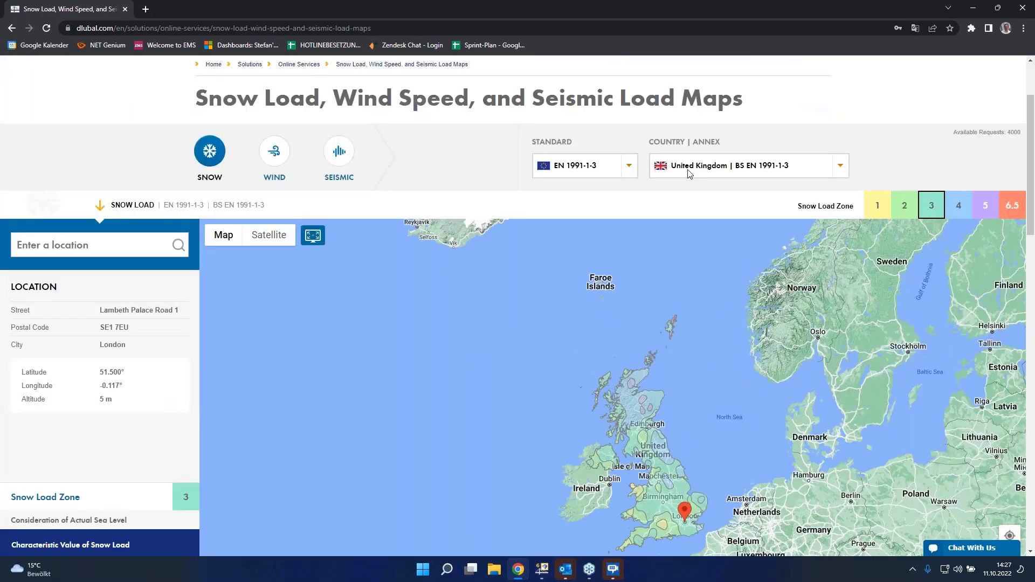
click(337, 151)
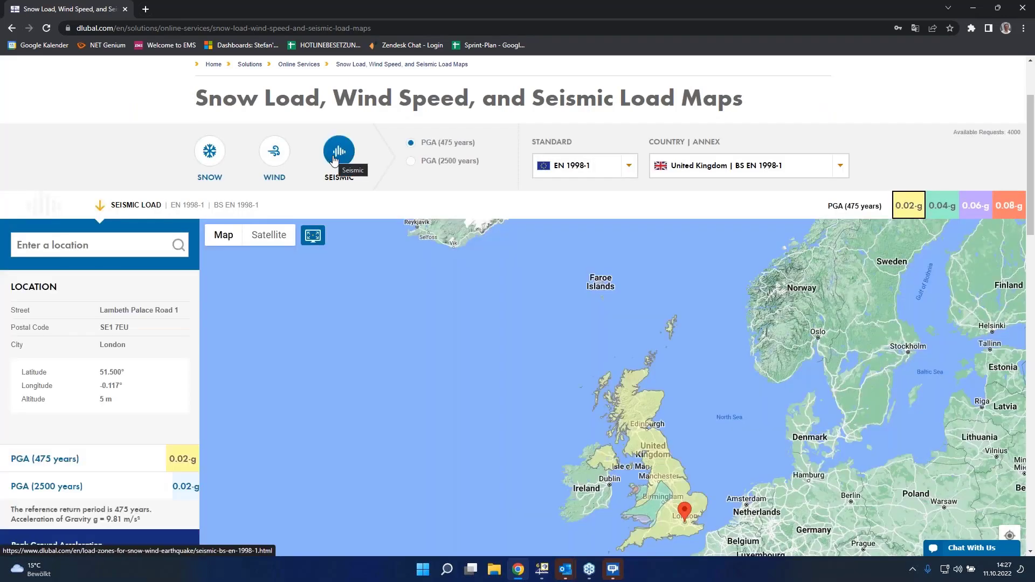
click(737, 171)
scroll(735, 253, down, 2)
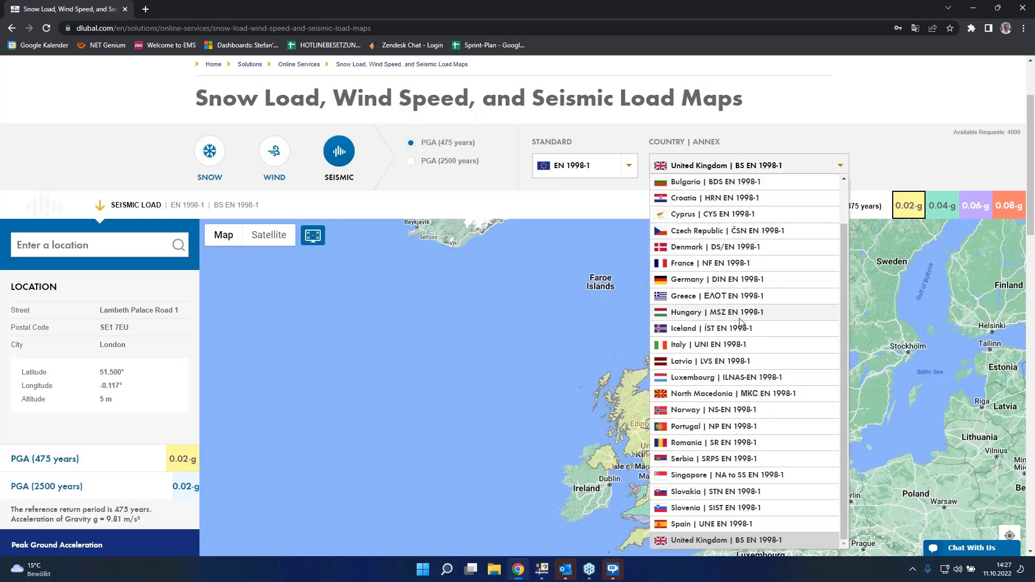
click(735, 280)
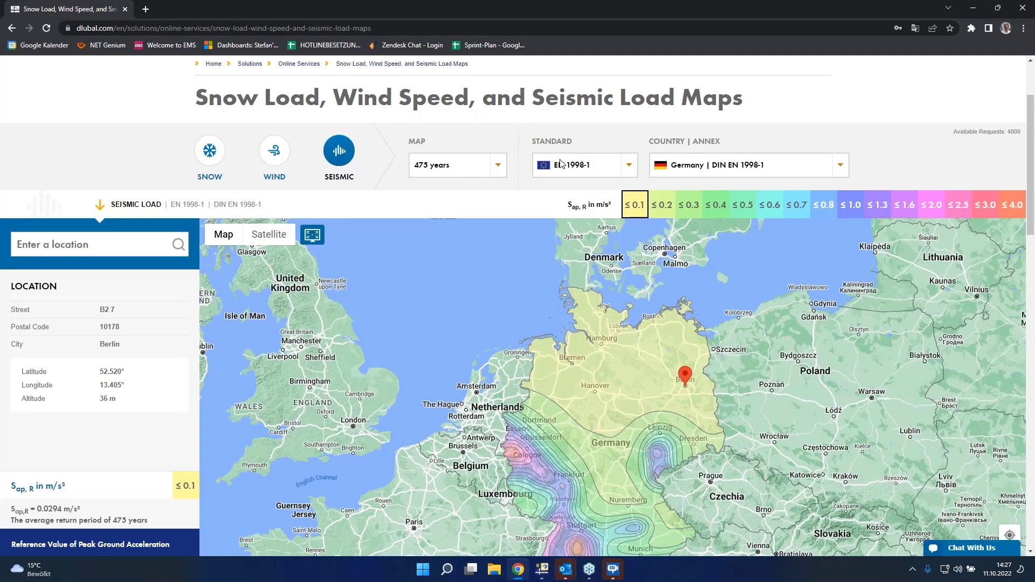
Look up Leipzig, Germany on the seismic load map and highlight its reference peak ground acceleration value
scroll(561, 163, down, 2)
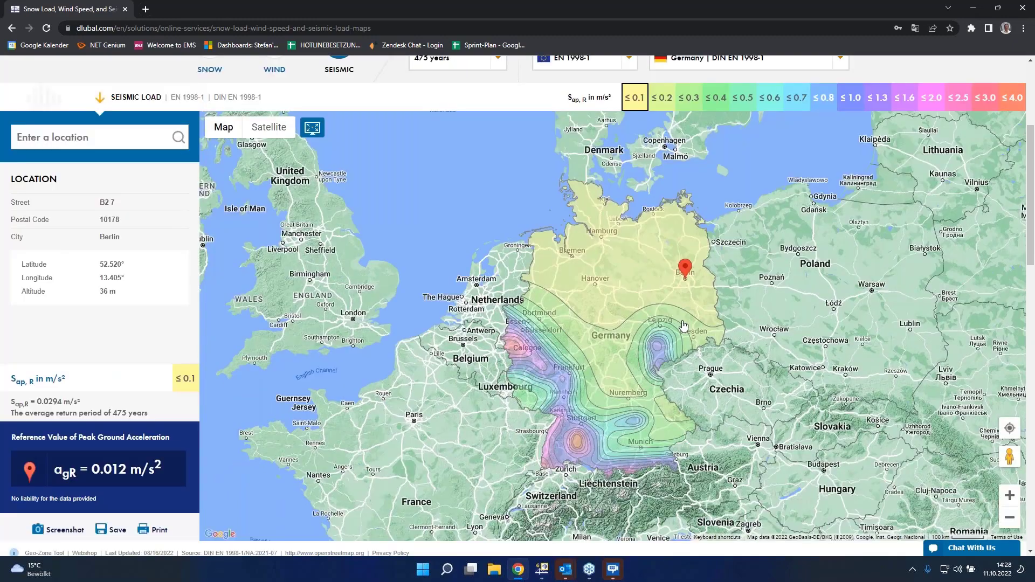
click(101, 141)
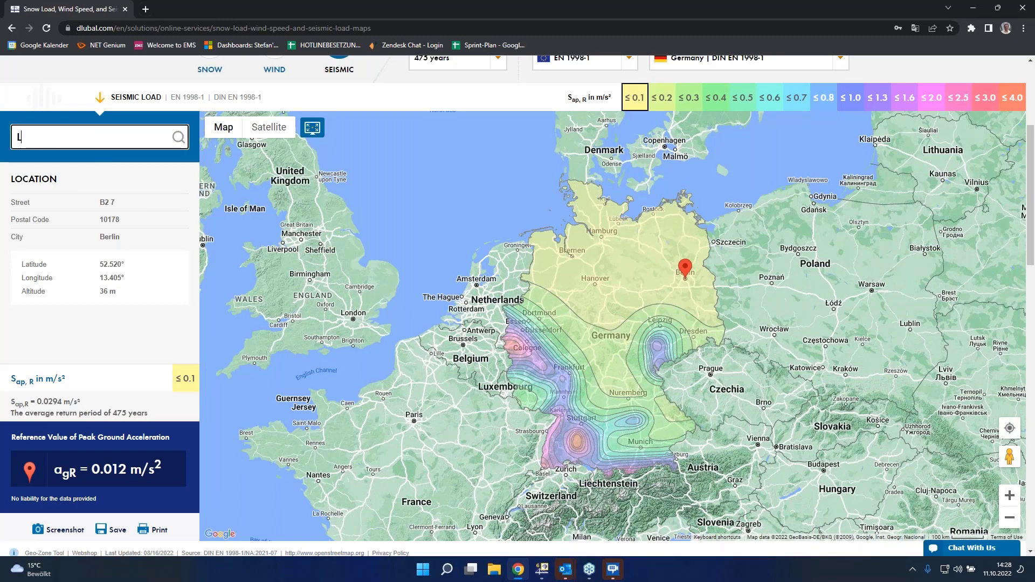
text(Leipzig)
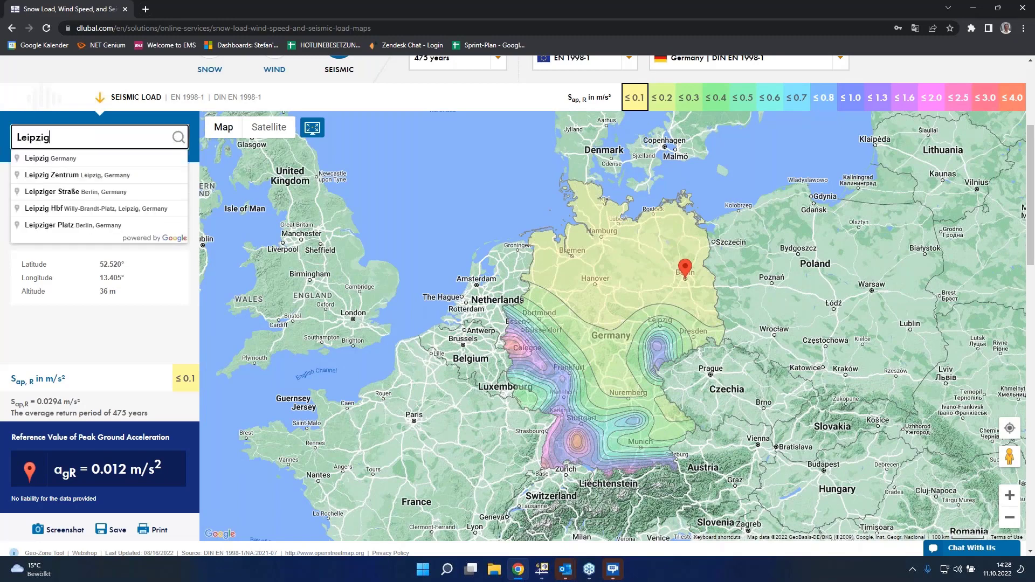
click(54, 159)
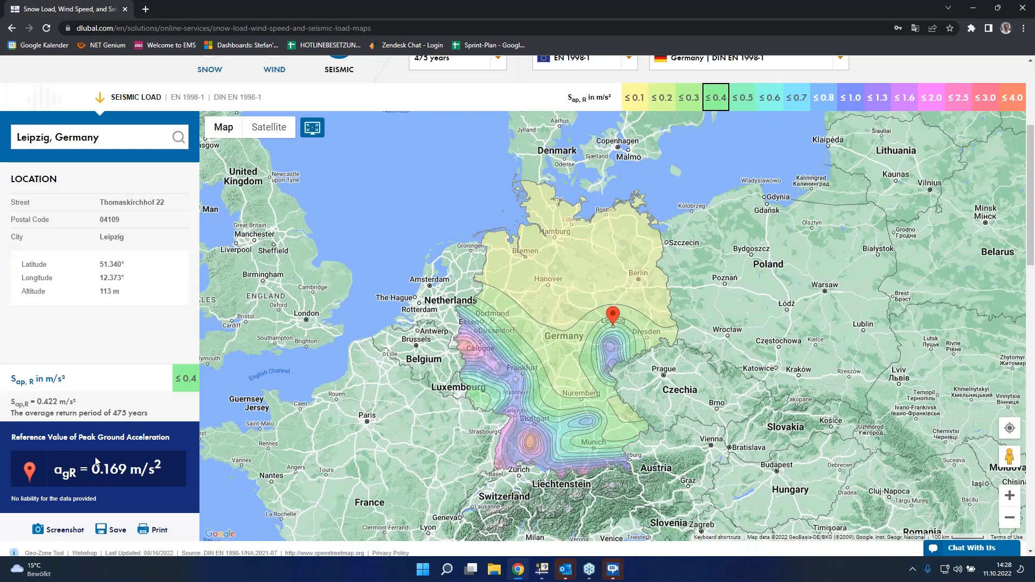
drag(93, 469, 152, 477)
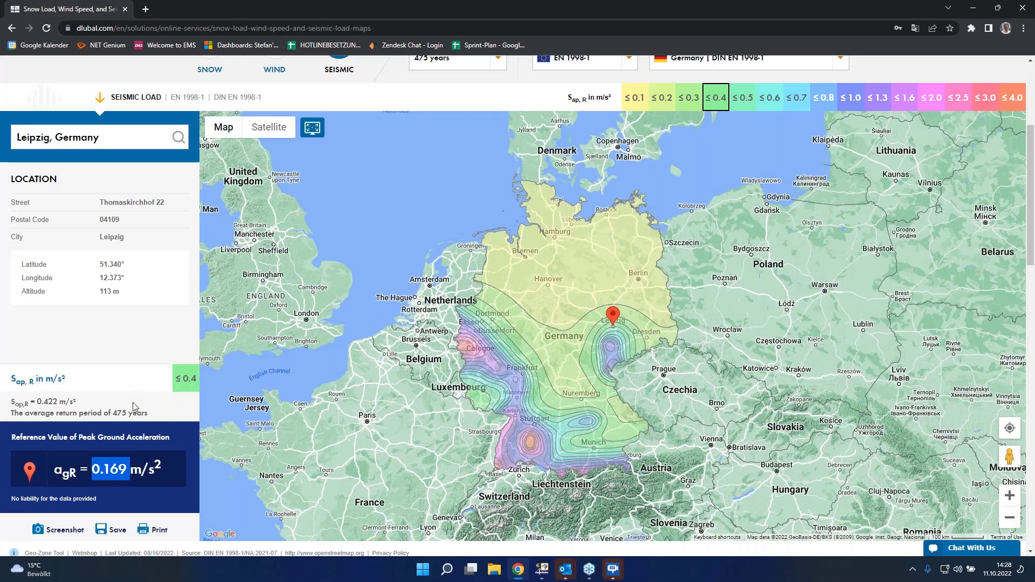
Switch to RFEM and set the reference peak ground acceleration of response spectrum RS1 to 0.169 m/s²
click(543, 570)
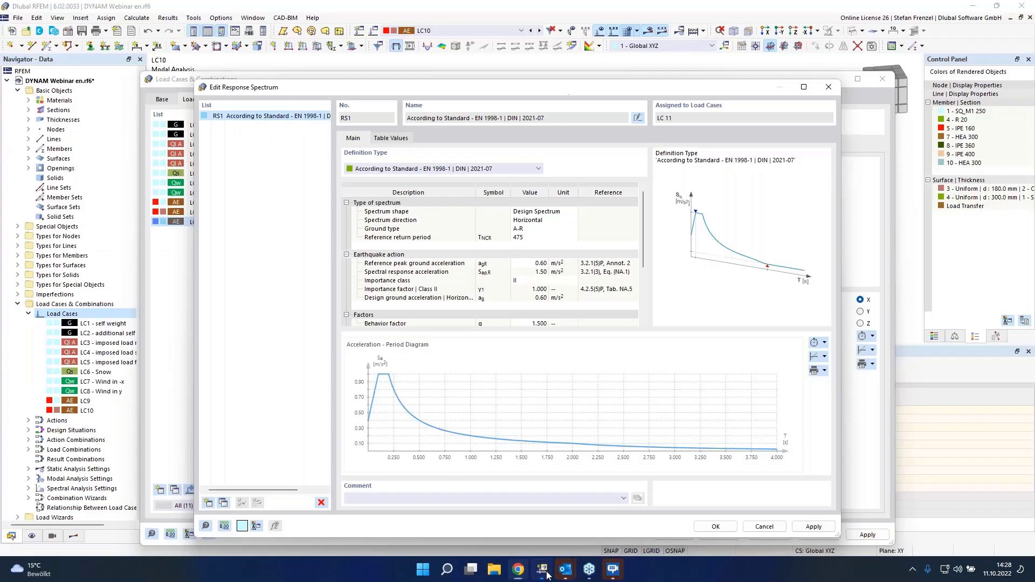
click(534, 263)
click(536, 263)
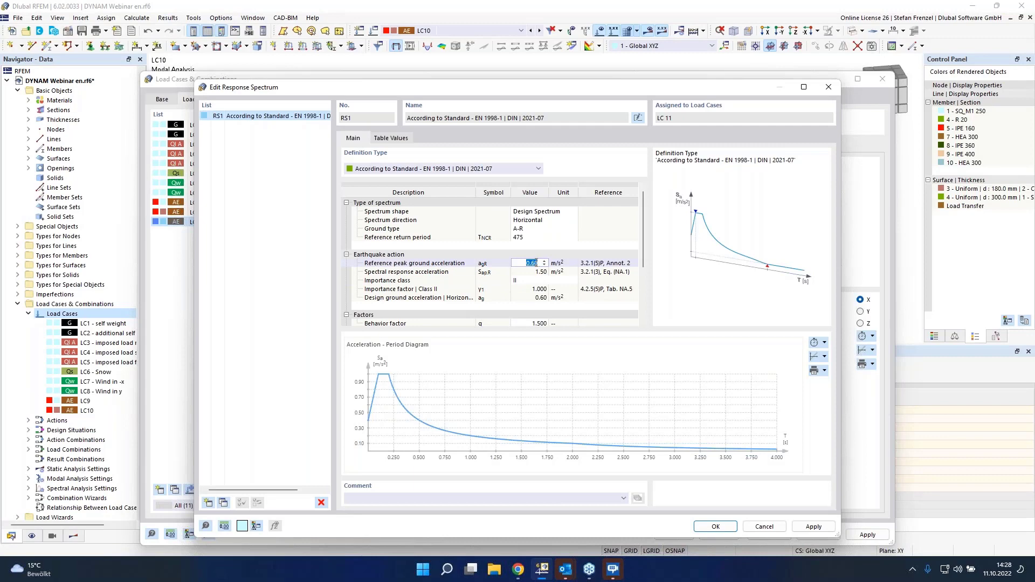
key(BackSpace)
text(0,169)
key(Return)
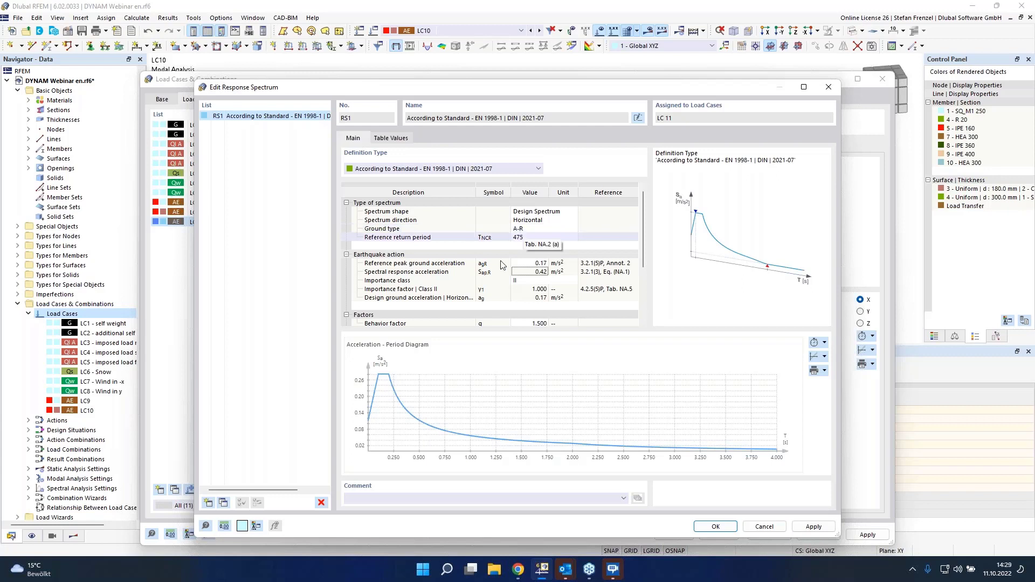
Switch to the Dlubal seismic load page in Chrome and show the Subsoil Class map for Leipzig
click(519, 570)
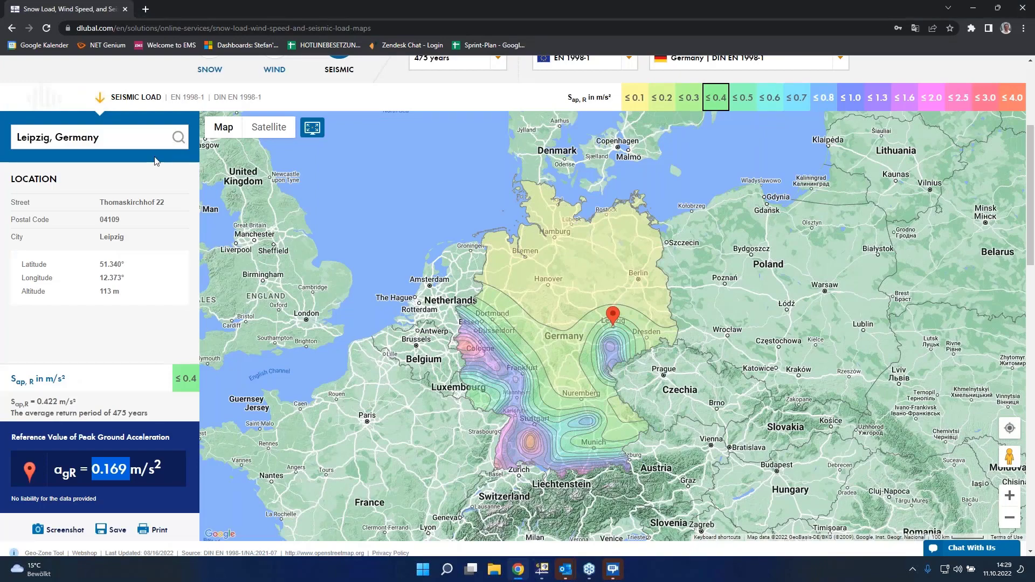
scroll(613, 350, up, 1)
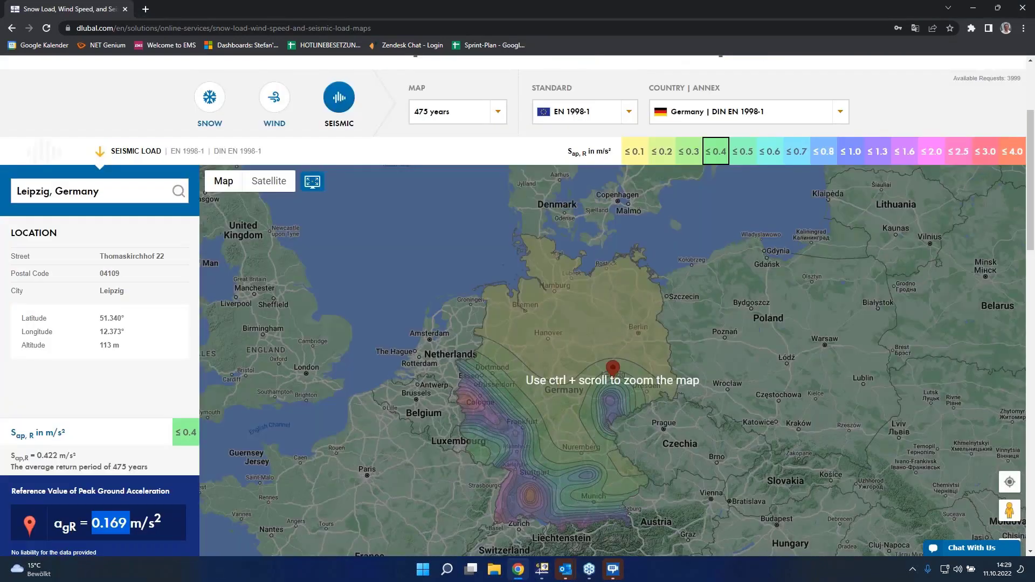
click(458, 112)
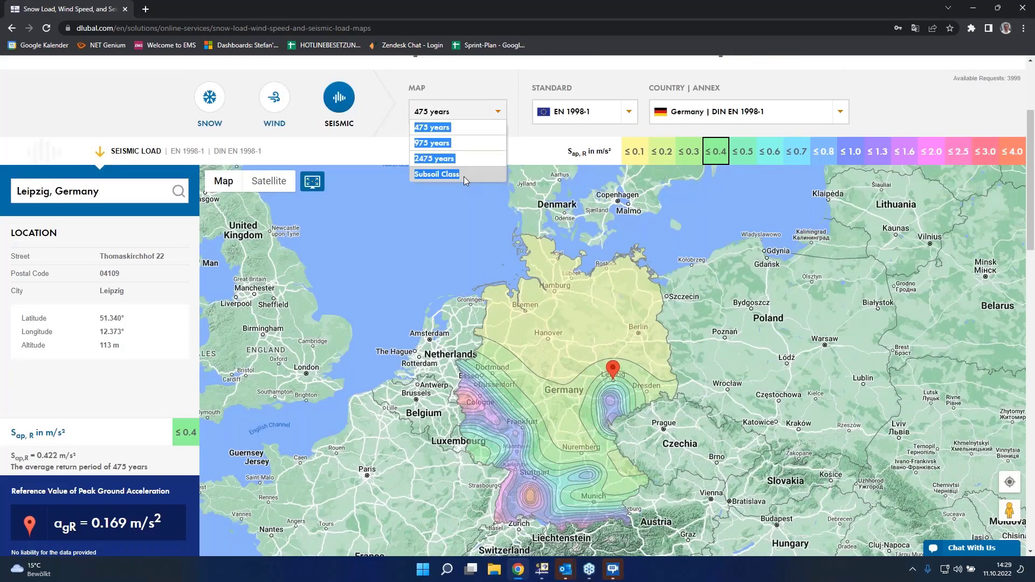
click(464, 174)
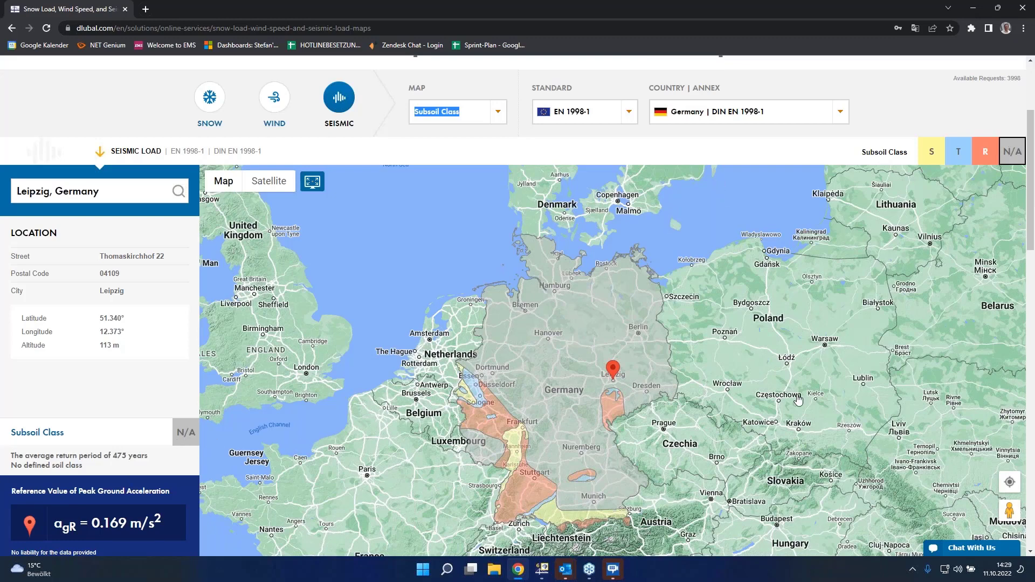
Return to RFEM, accept the RS1 response spectrum definition and check the scale factors of directions X and Y
click(542, 570)
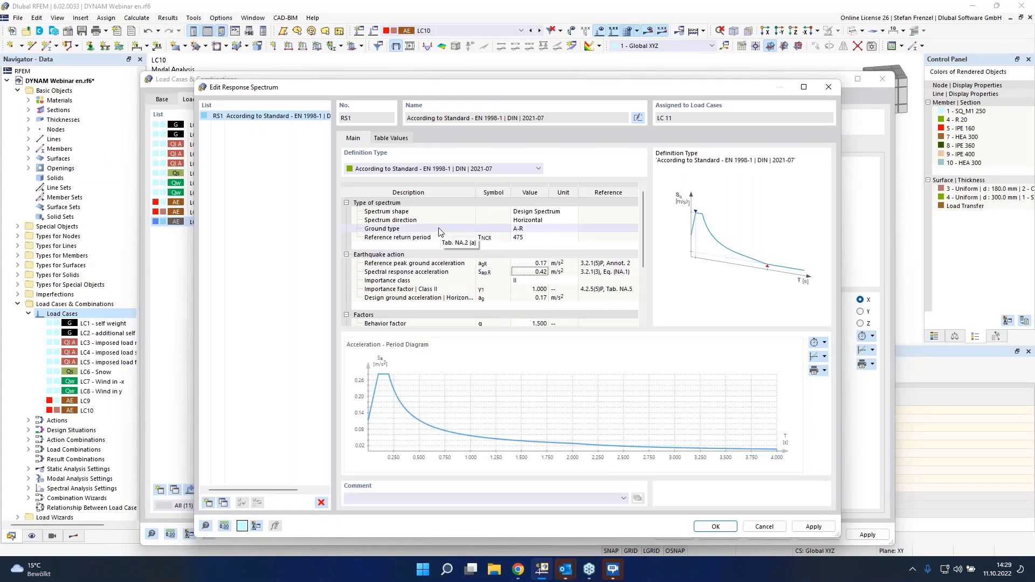
scroll(439, 232, down, 3)
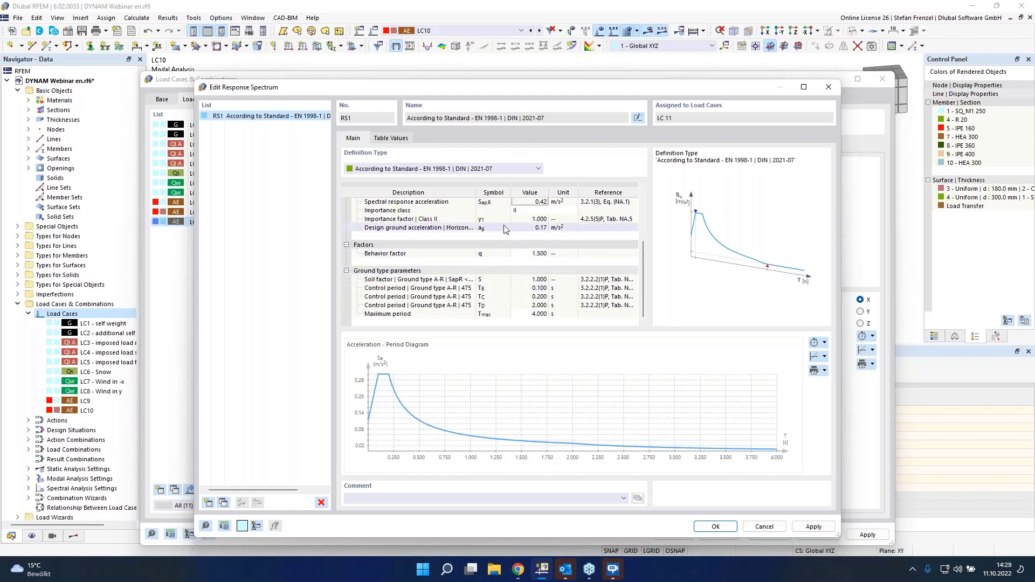
click(716, 526)
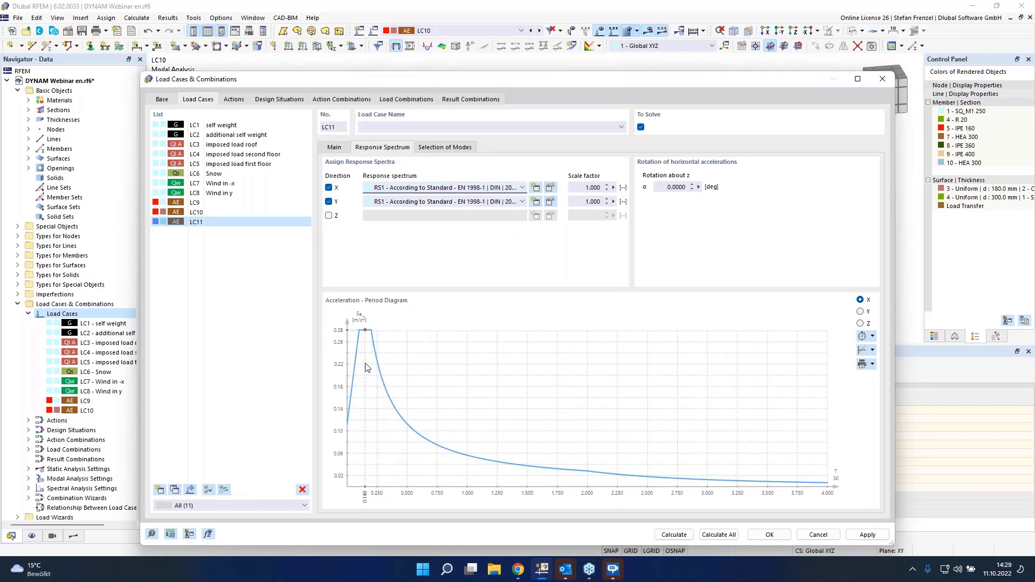
double_click(590, 188)
double_click(585, 201)
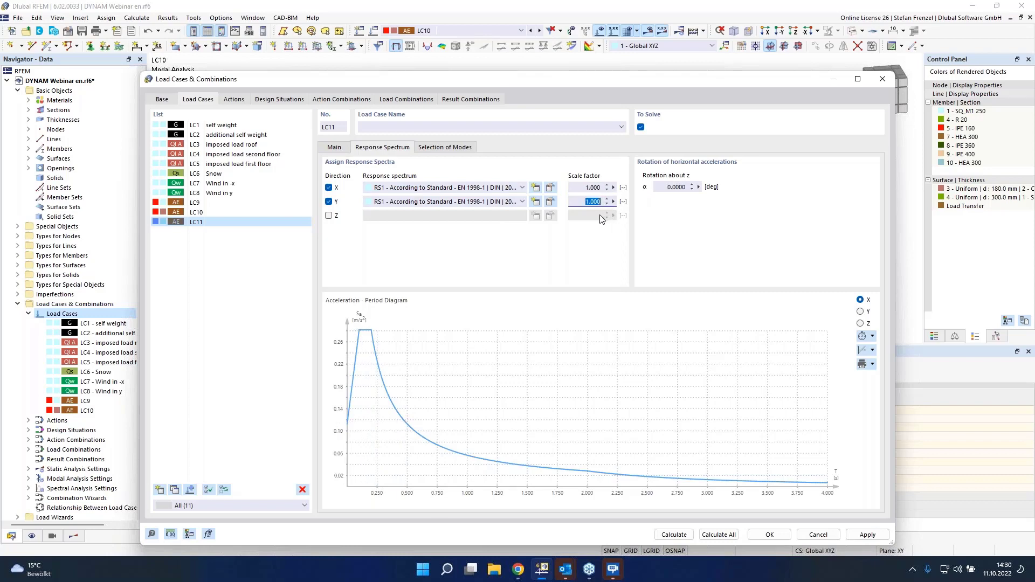
Deactivate all modes of LC11 whose effective modal mass factor is below 0.050
click(439, 147)
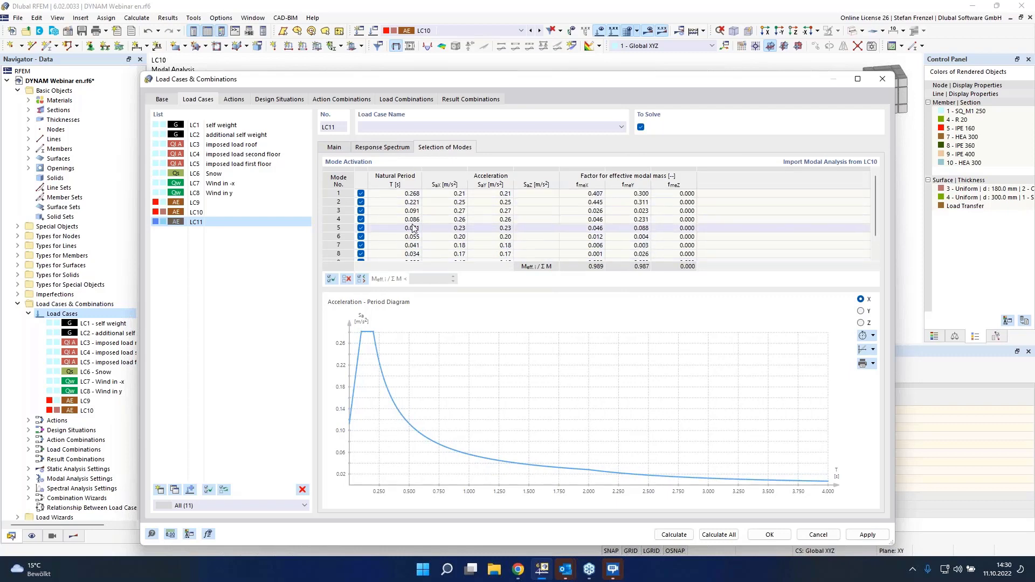
scroll(401, 205, down, 1)
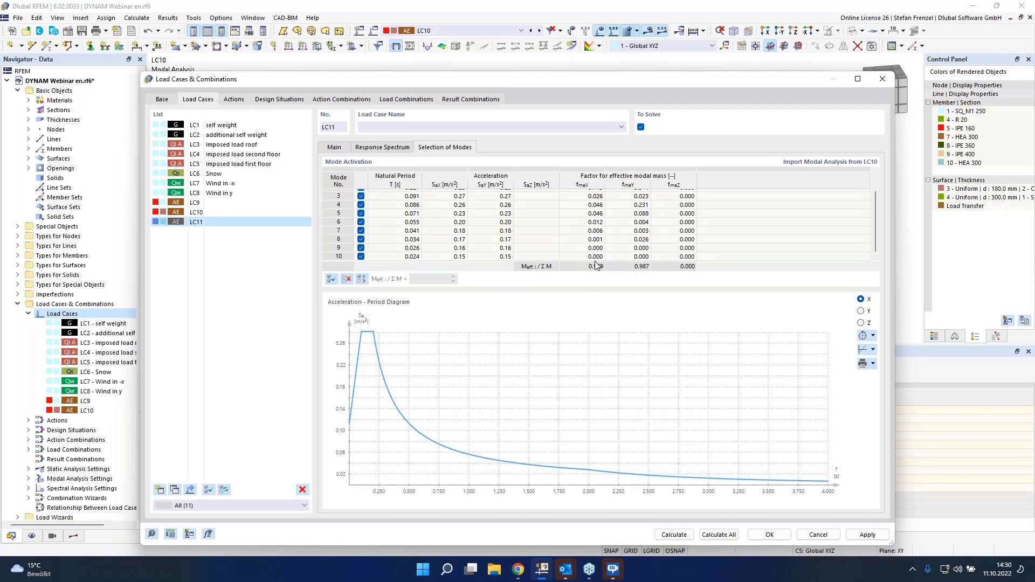
scroll(544, 236, up, 1)
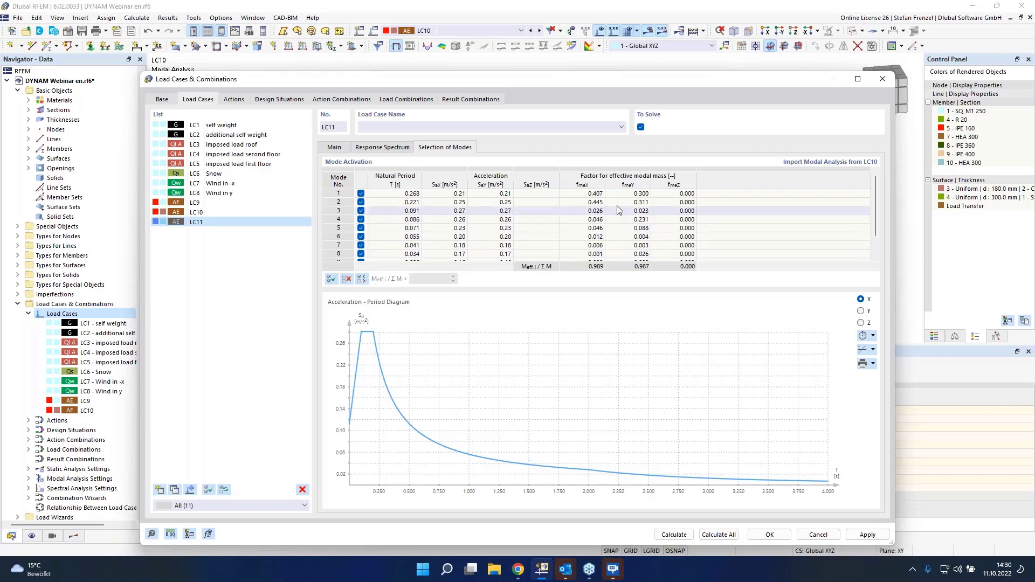
click(362, 280)
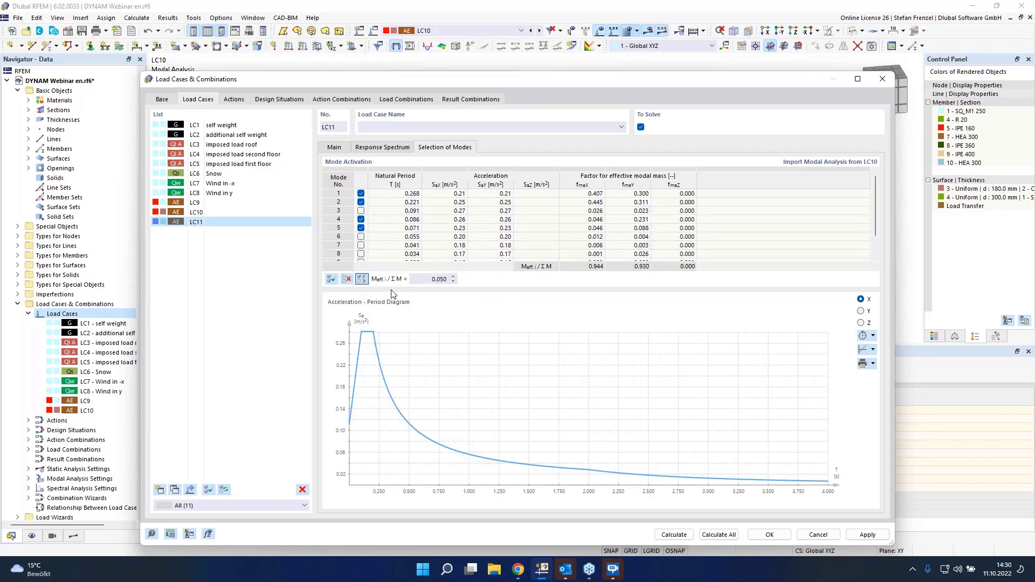
double_click(440, 279)
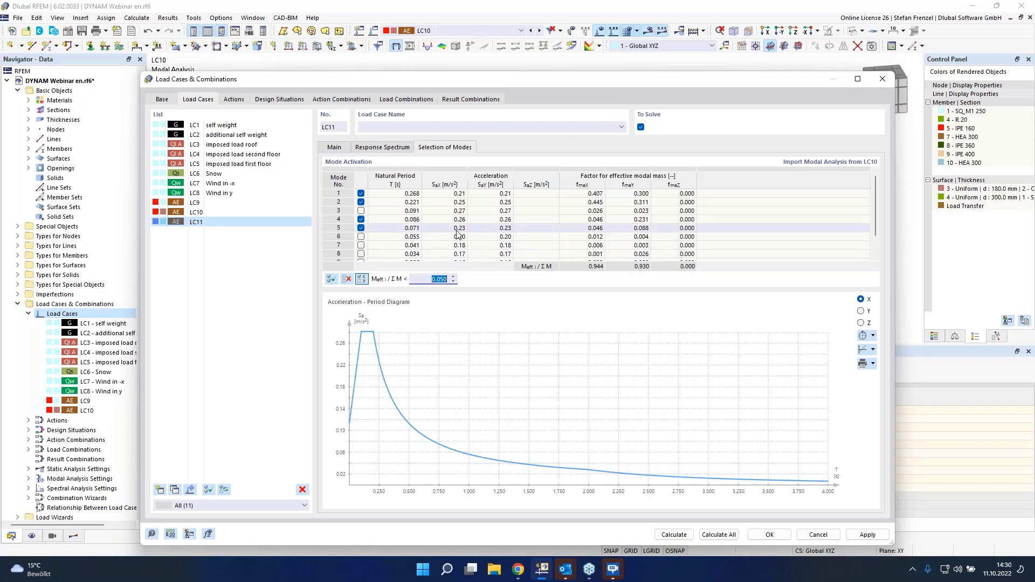
scroll(432, 214, down, 1)
scroll(423, 219, up, 1)
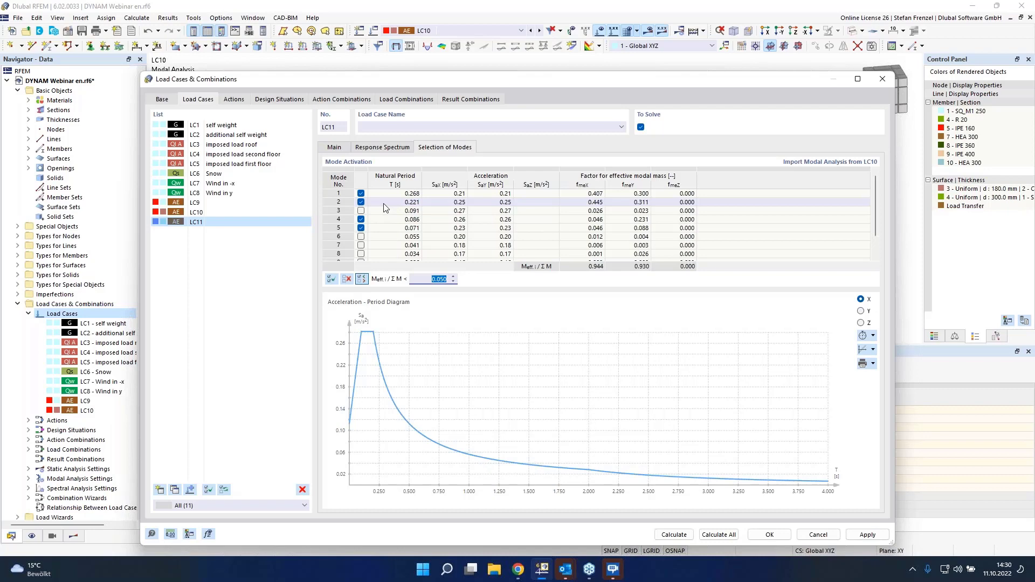
Edit spectral analysis settings SPS1, keeping SRSS for periodic responses and saving the results of all selected modes
click(334, 149)
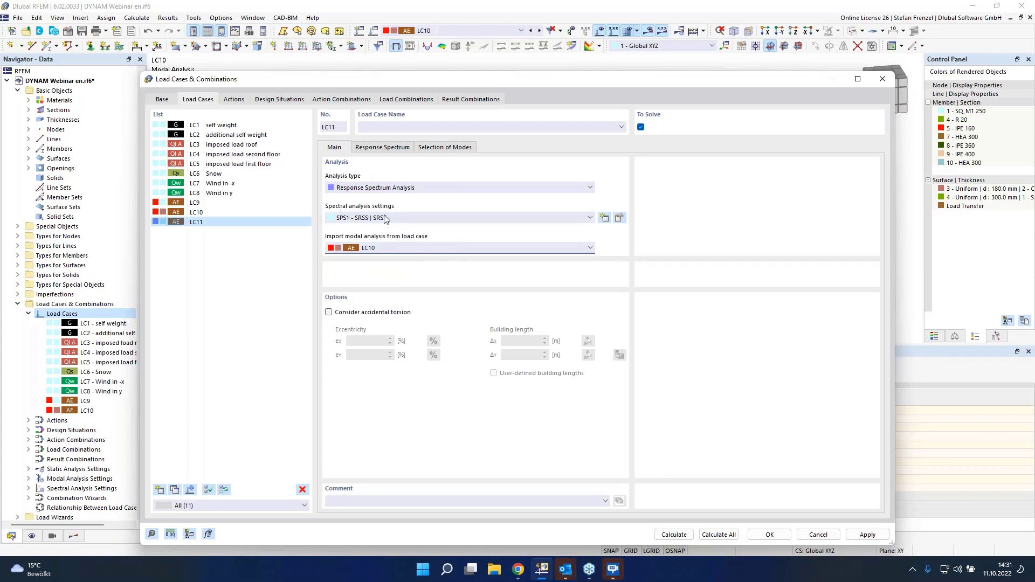
click(619, 221)
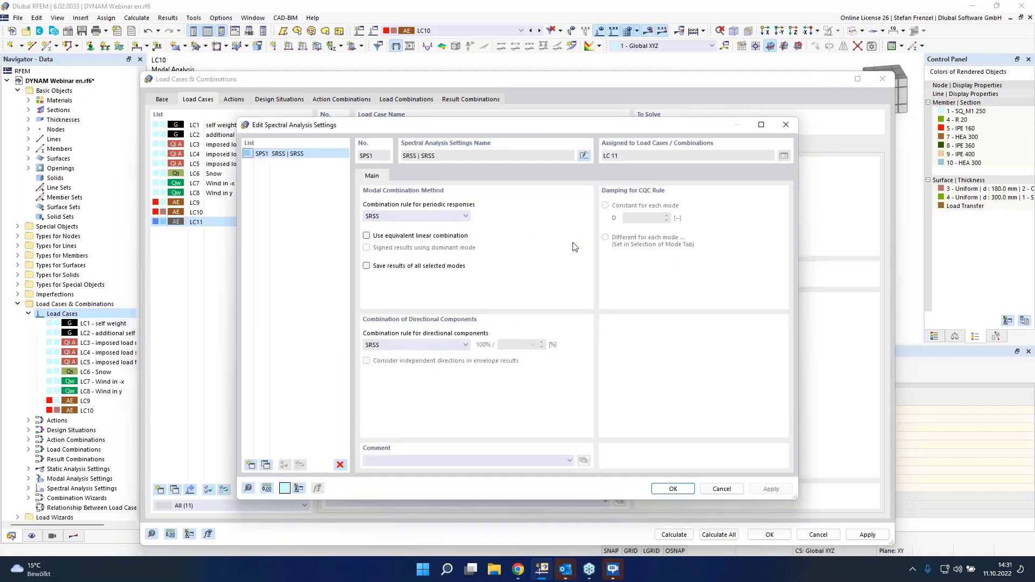
drag(511, 124, 508, 59)
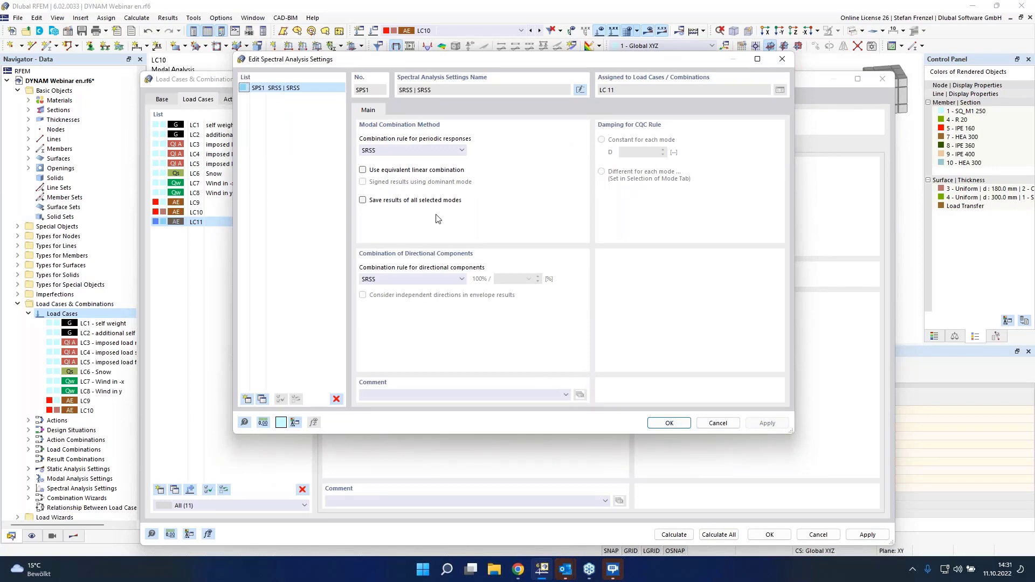
click(462, 151)
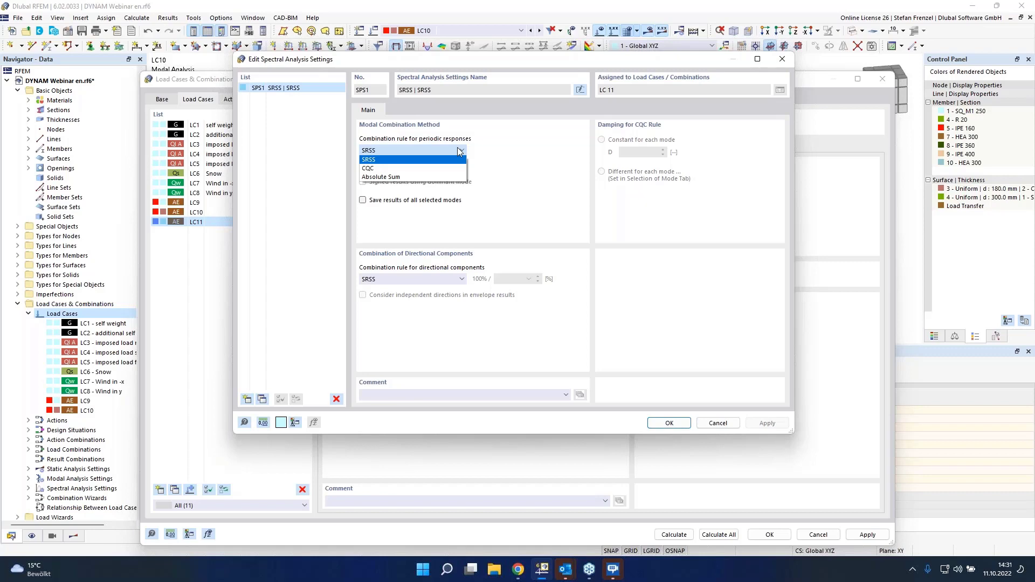
click(385, 161)
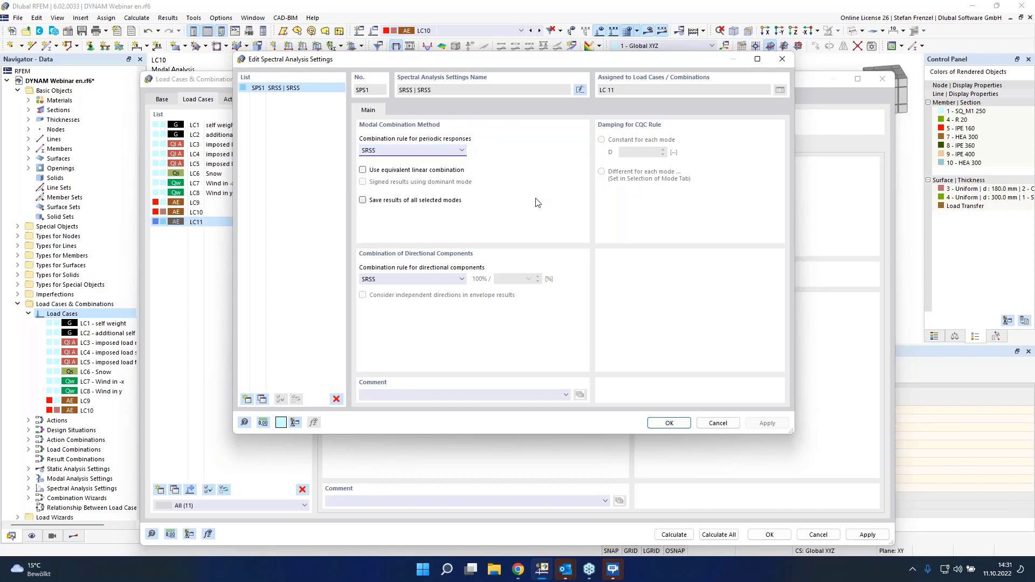
click(363, 200)
Combine the directional components by Scaled Sum with 100% / 30% and accept the spectral analysis settings
click(463, 280)
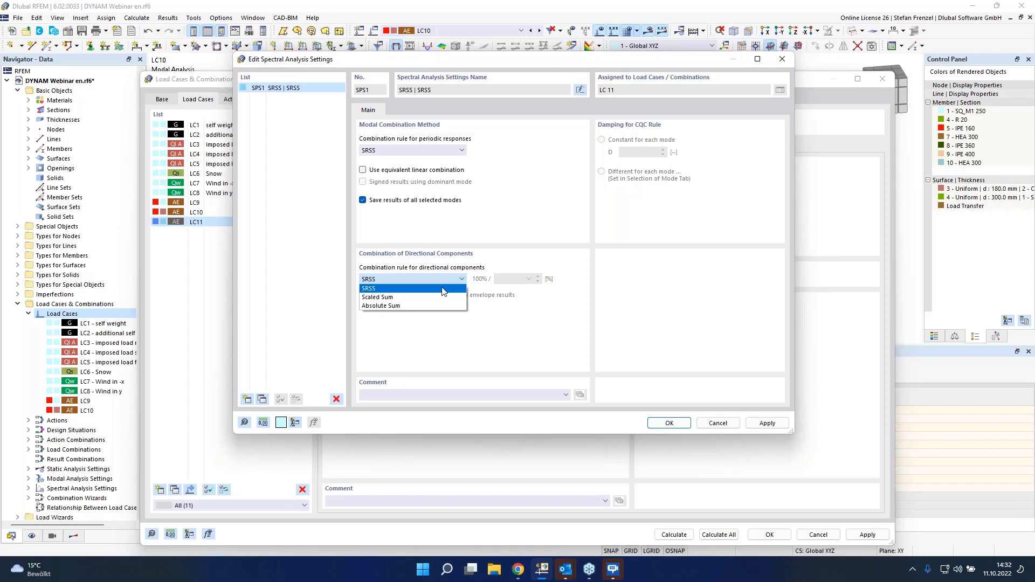
click(390, 297)
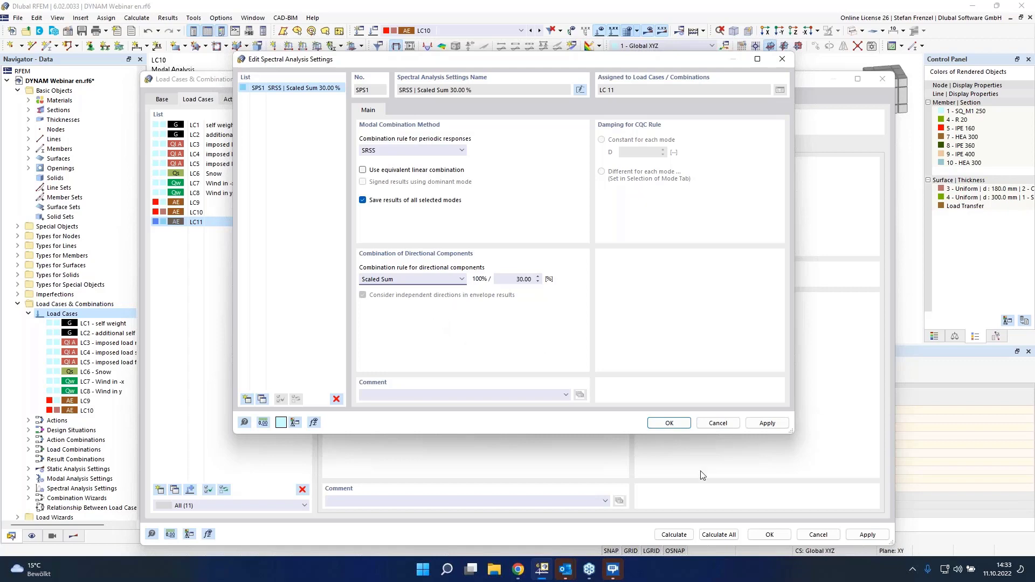
click(685, 423)
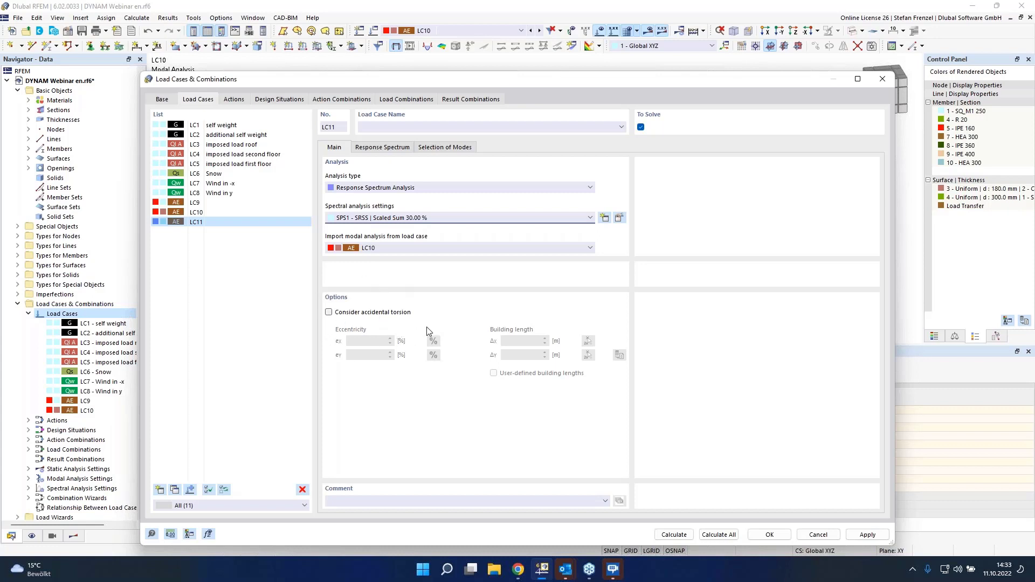
Consider accidental torsion in LC11 with 5% eccentricity in x and y, and calculate all load cases
click(329, 314)
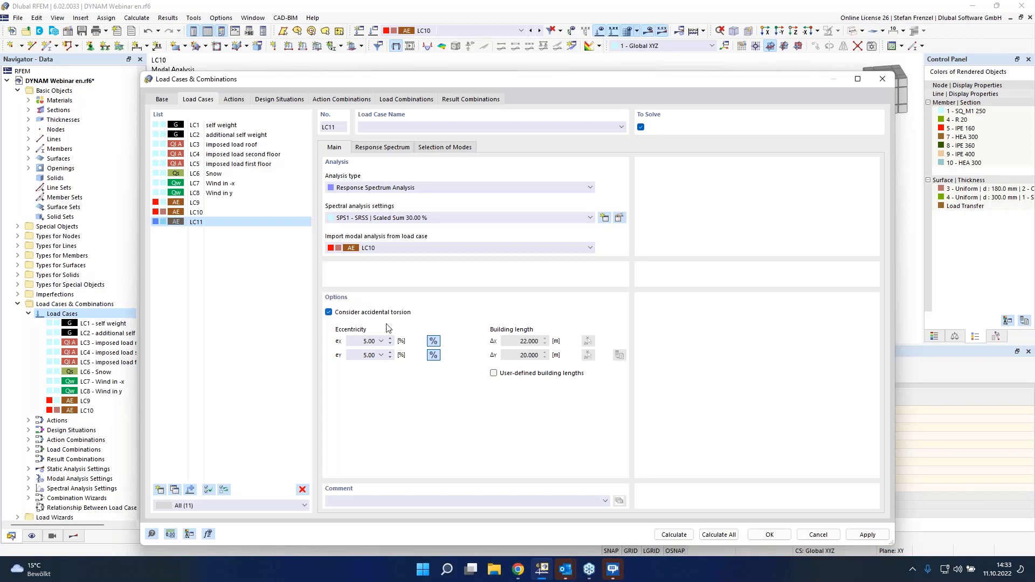
click(369, 341)
double_click(370, 355)
click(719, 535)
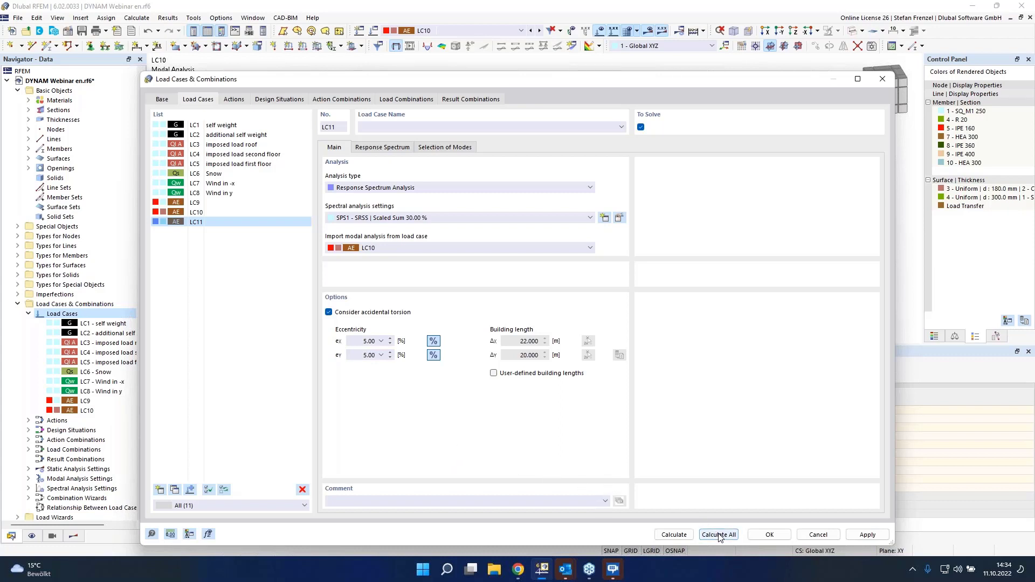
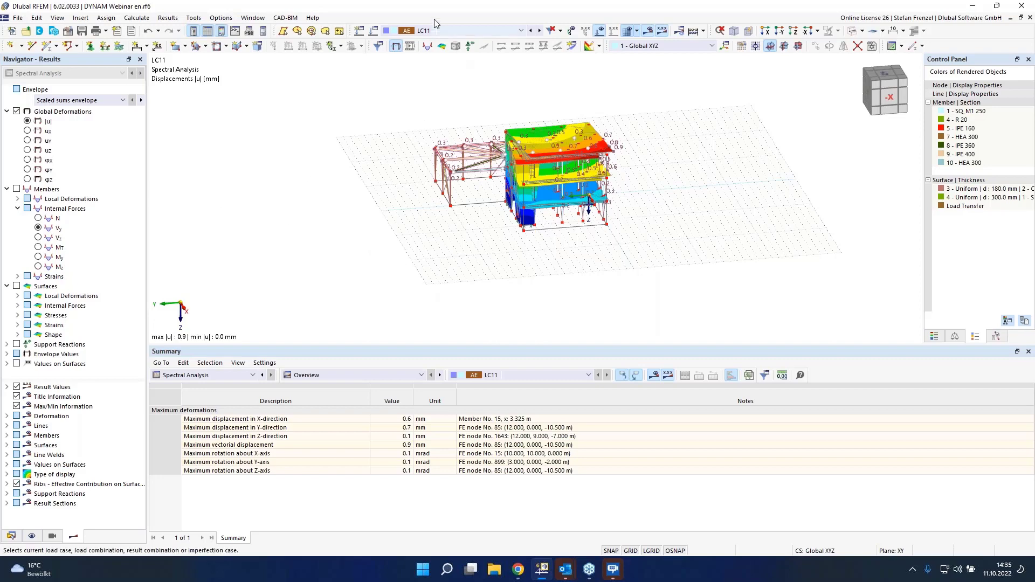
Review the available result combinations of LC11 and display the scaled sums envelope
click(93, 101)
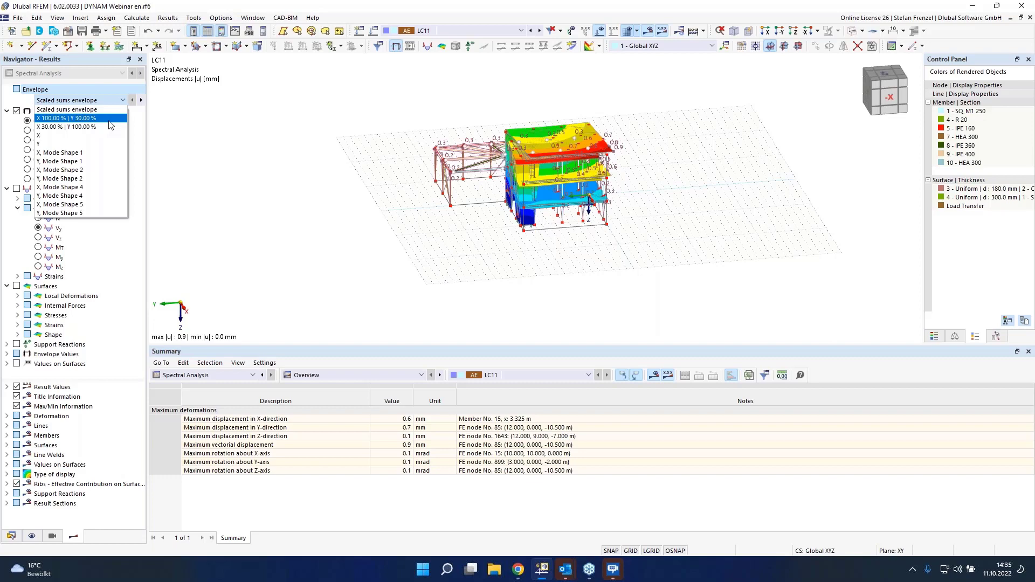
click(79, 110)
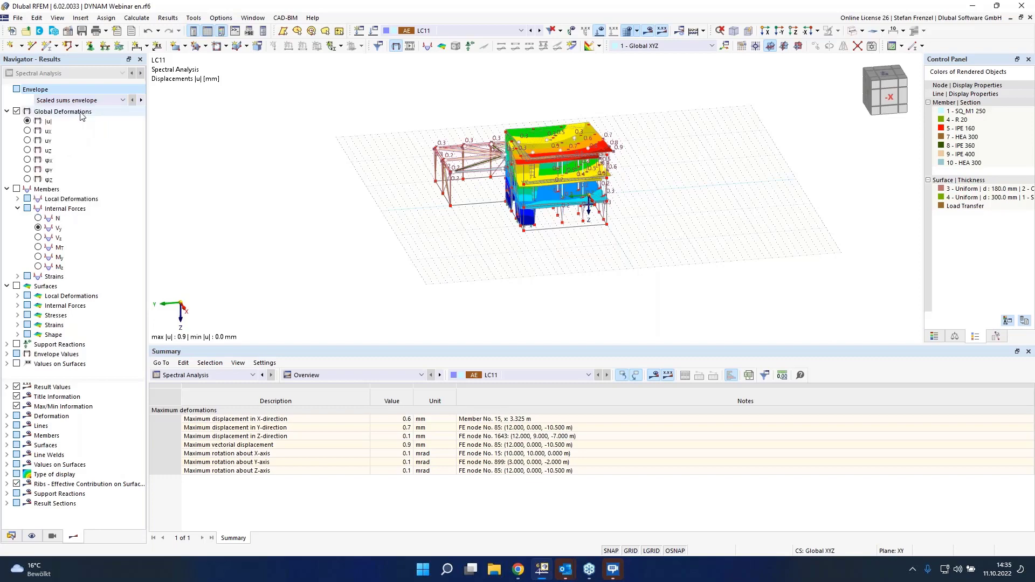
Display the LC11 global deformations for direction X and for X, Mode Shape 1, and inspect the building from both sides
click(117, 101)
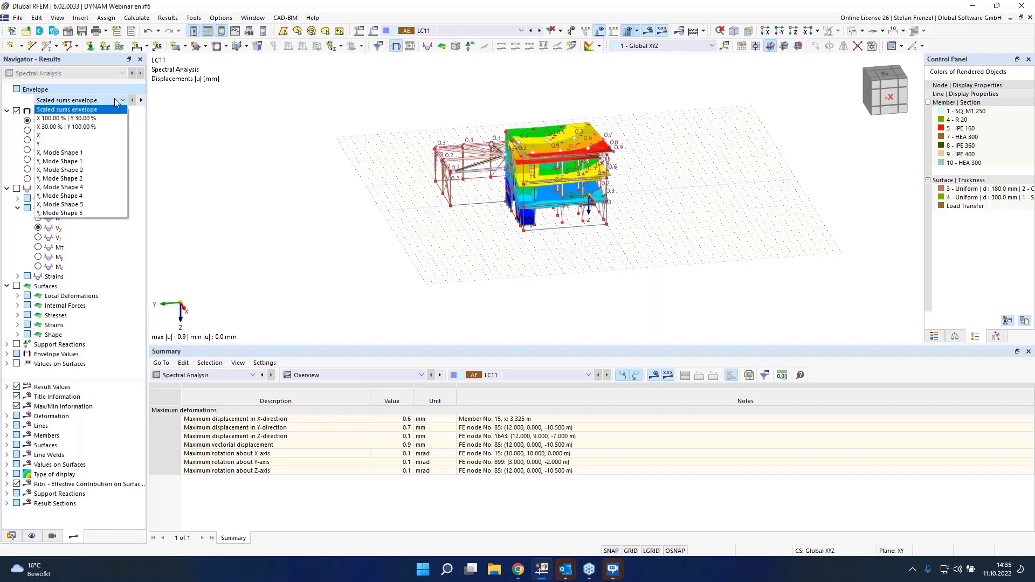
click(110, 138)
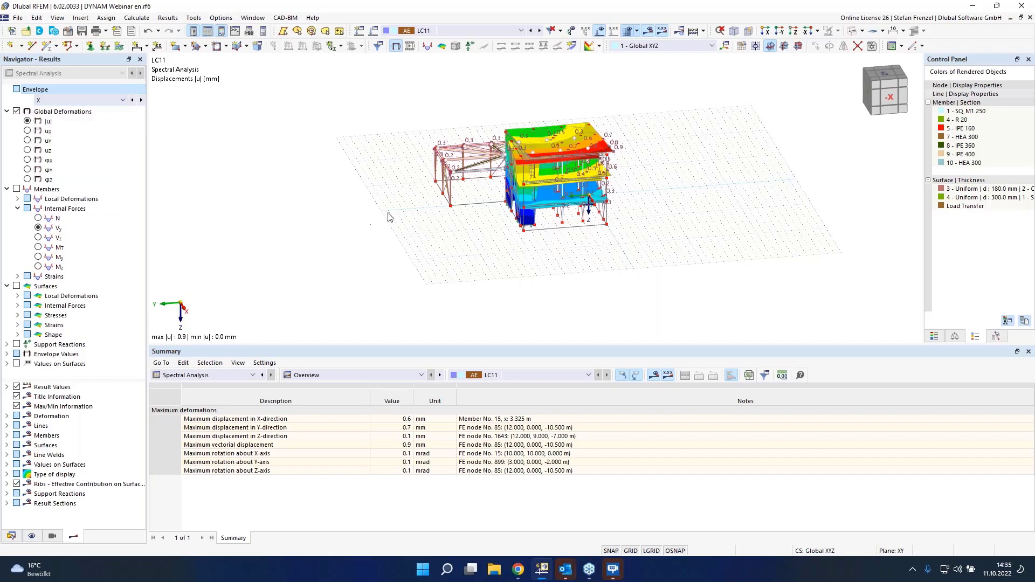
scroll(488, 192, up, 3)
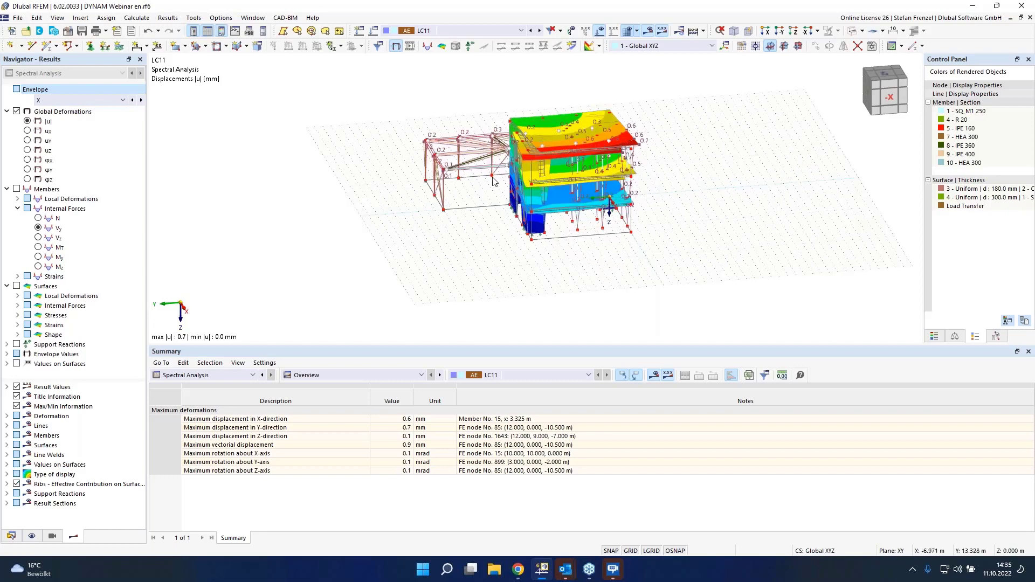
scroll(495, 164, down, 2)
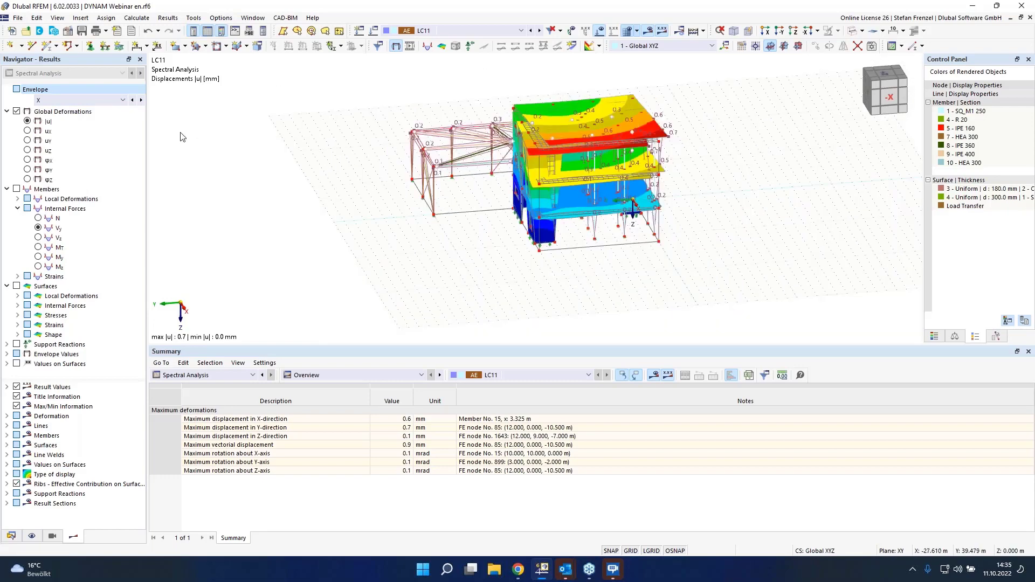
click(123, 99)
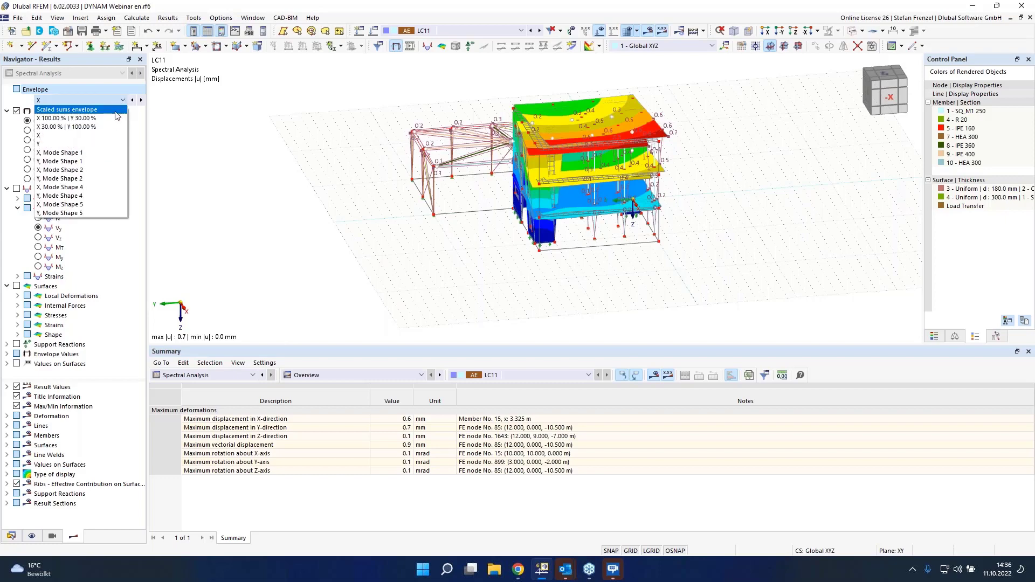
click(113, 153)
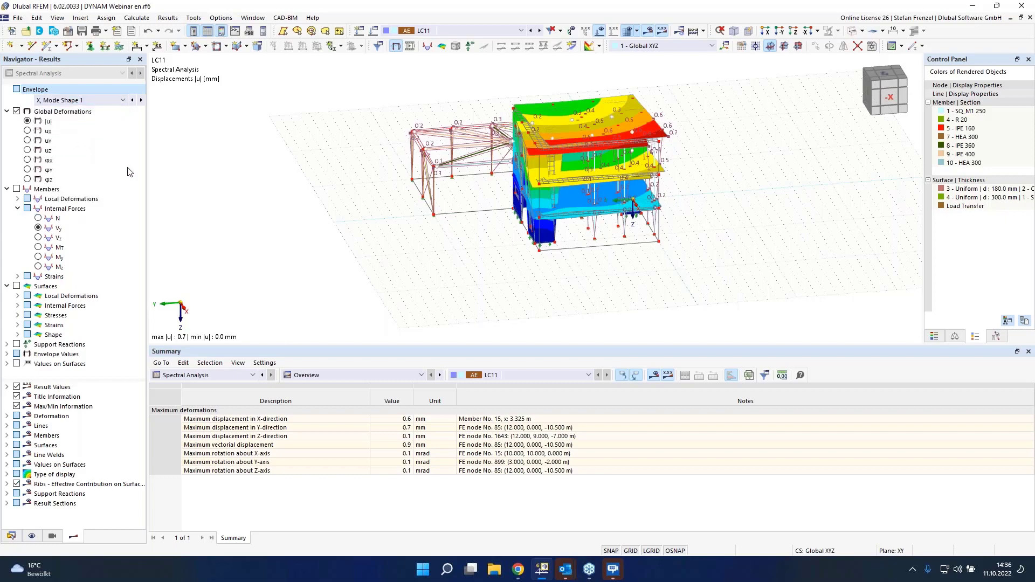
middle_drag(695, 210, 502, 211)
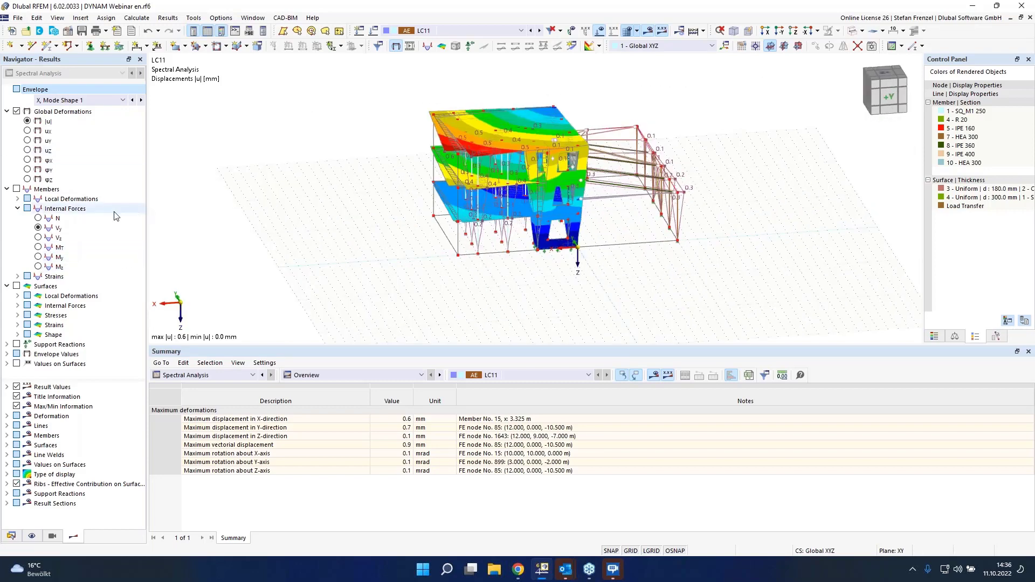
Display the member axial forces N of LC11 for X, Mode Shape 1, and for the scaled sums envelope
click(37, 218)
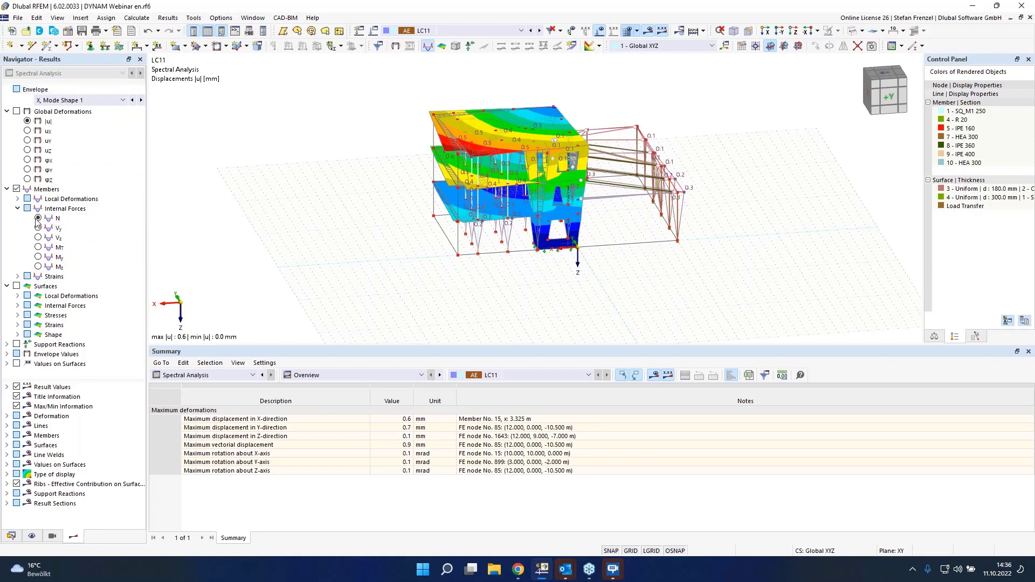
click(38, 218)
scroll(557, 211, up, 2)
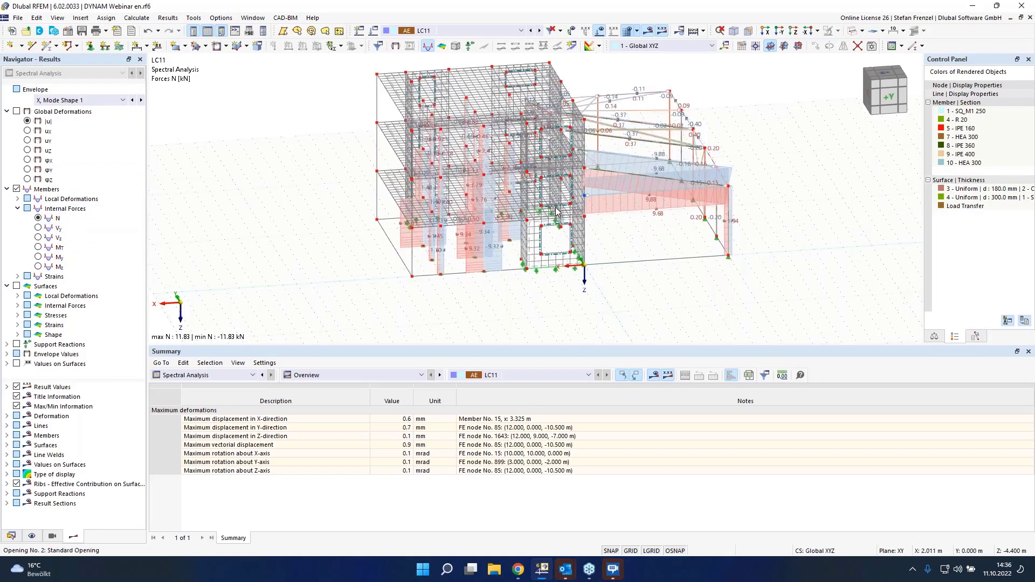
scroll(557, 210, up, 2)
click(123, 99)
click(67, 113)
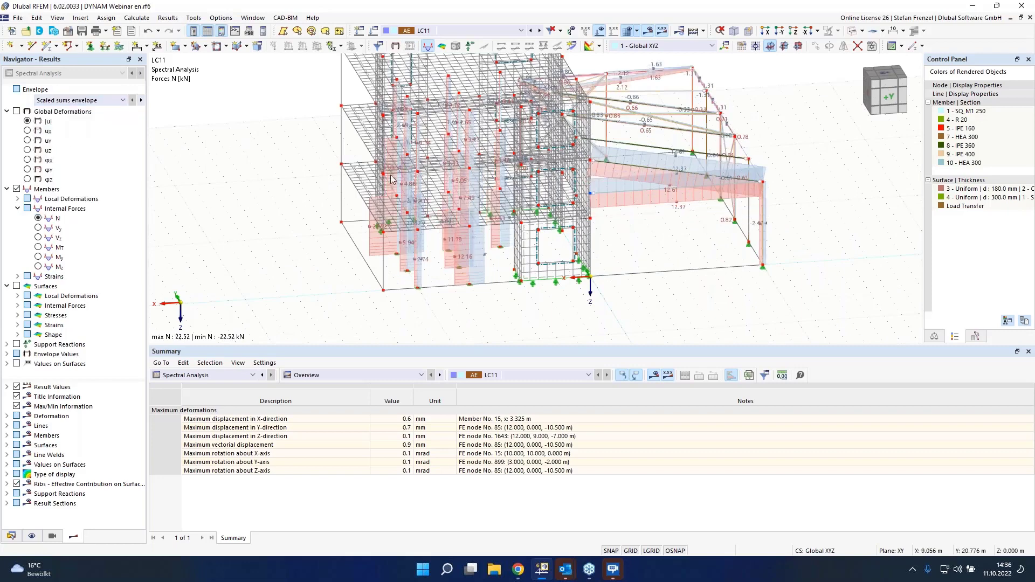
scroll(360, 183, down, 1)
scroll(362, 188, down, 2)
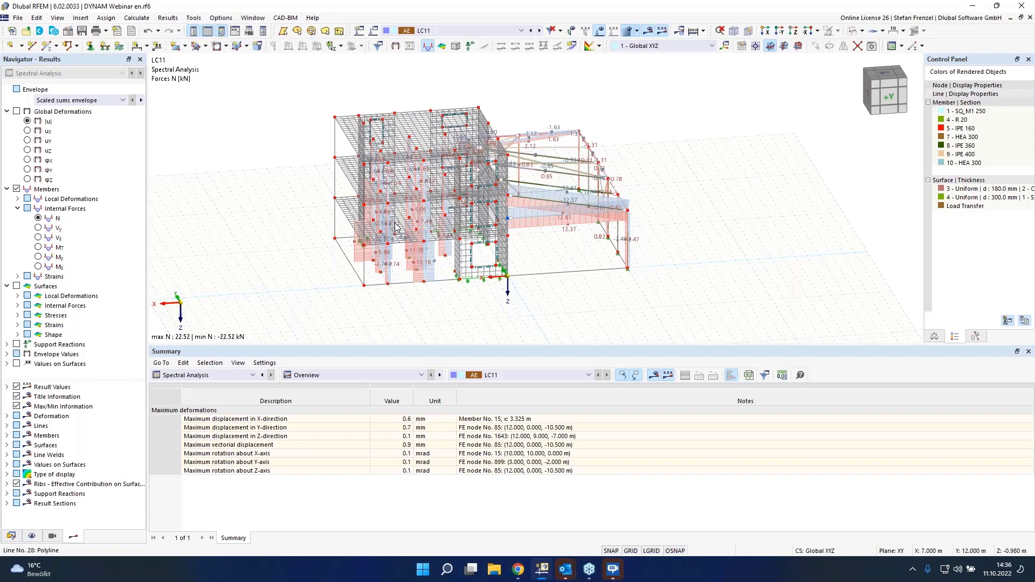
click(13, 539)
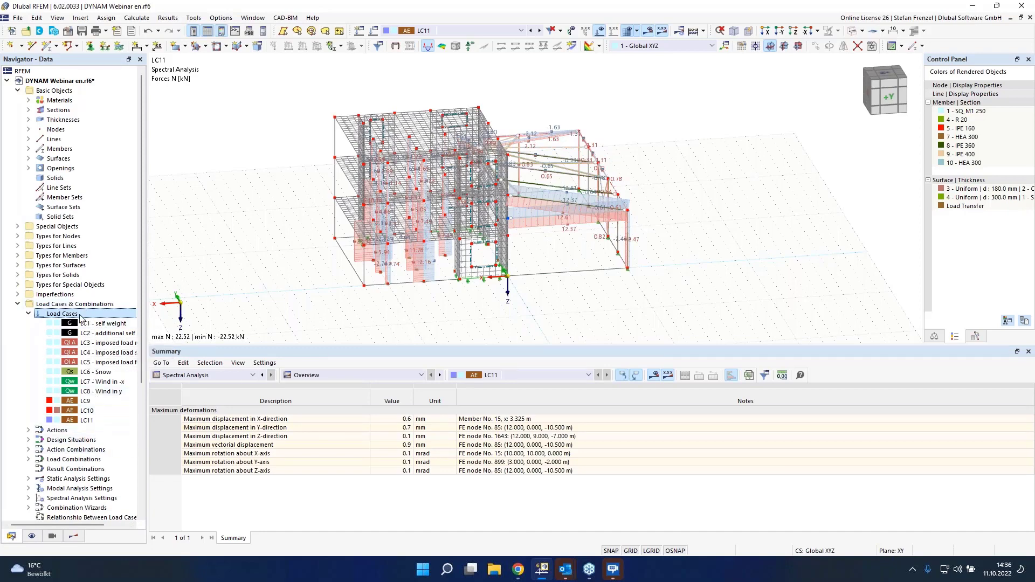
right_click(80, 318)
click(95, 322)
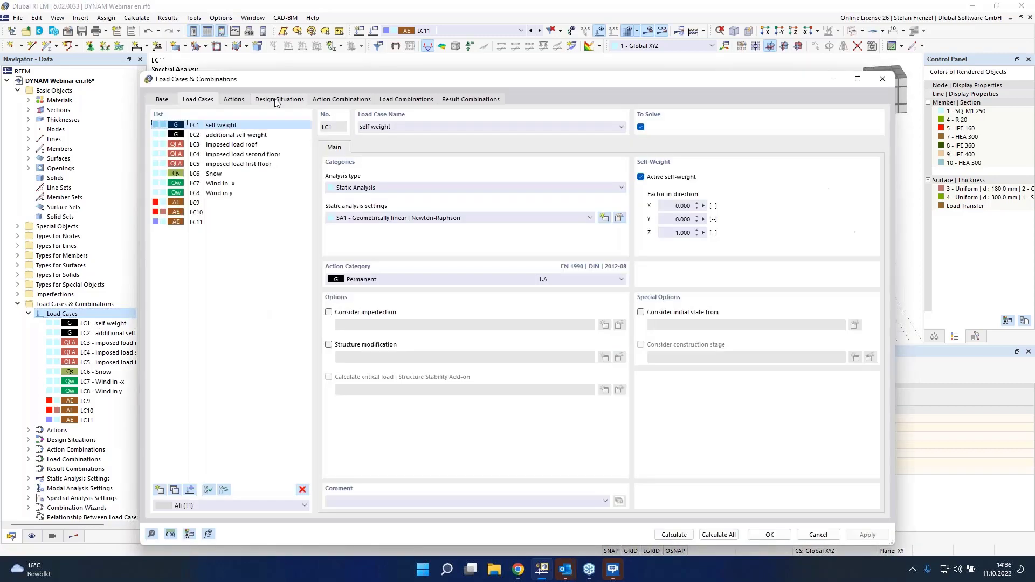
click(277, 99)
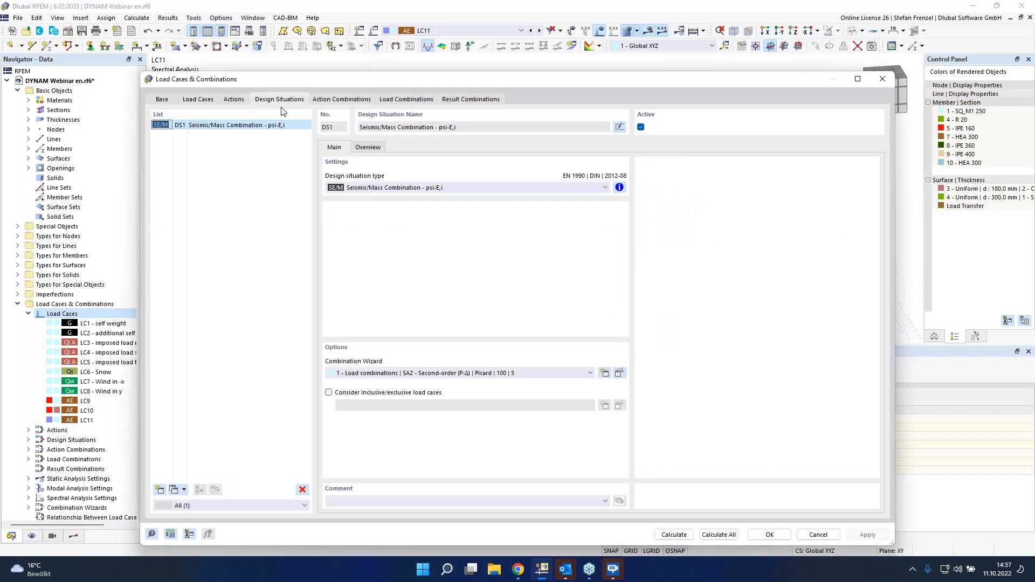
click(371, 188)
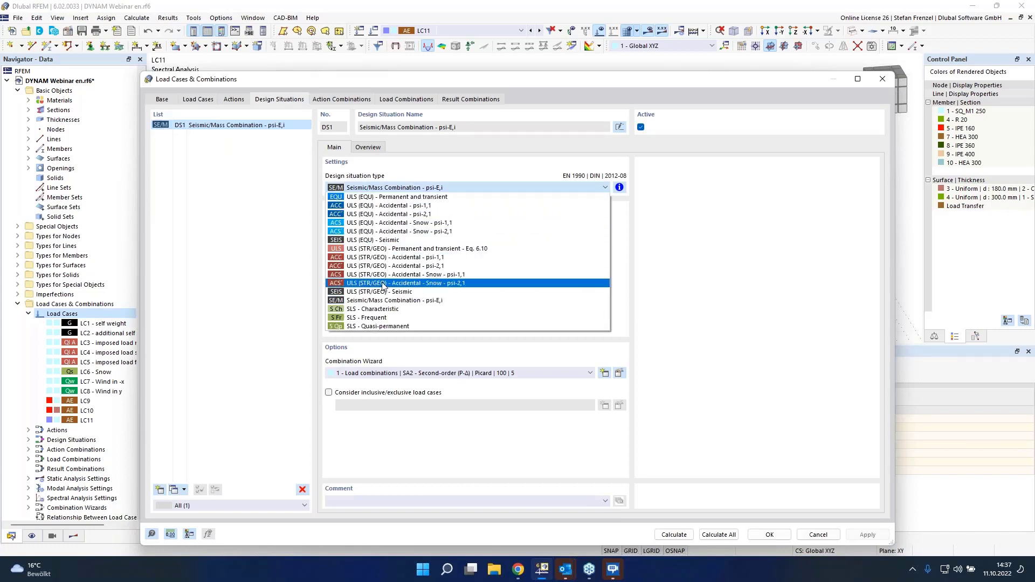
click(379, 293)
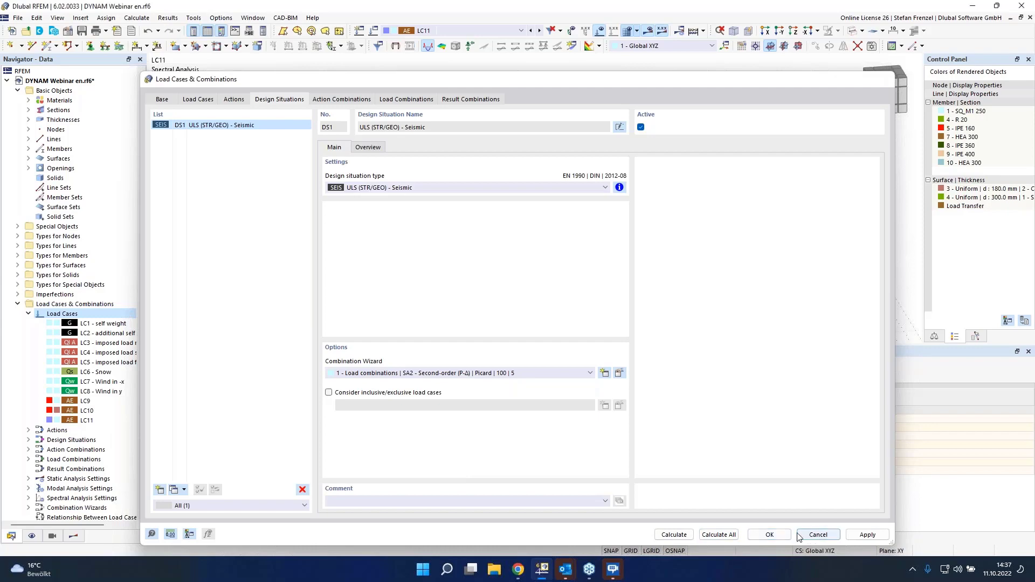
click(819, 534)
Add a design situation of type ULS (STR/GEO) - Seismic and assign it combination wizard 2 - Result combinations
right_click(65, 314)
click(100, 321)
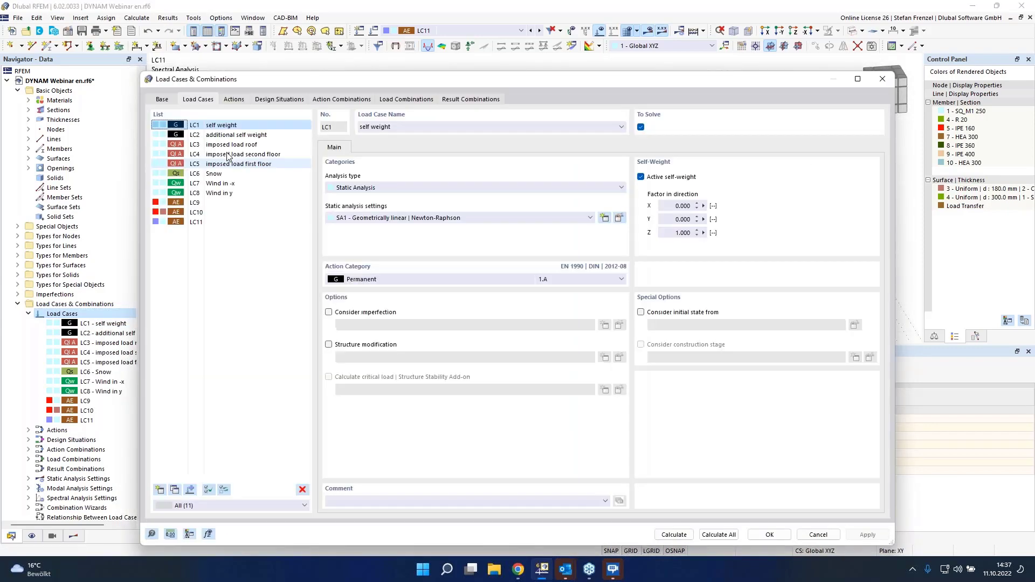
click(279, 99)
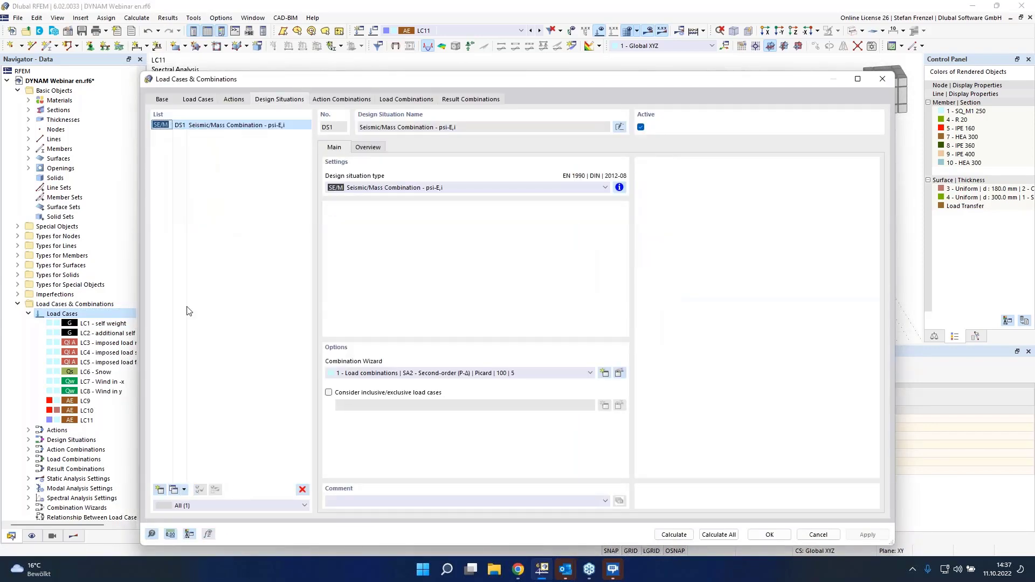
click(160, 491)
click(421, 188)
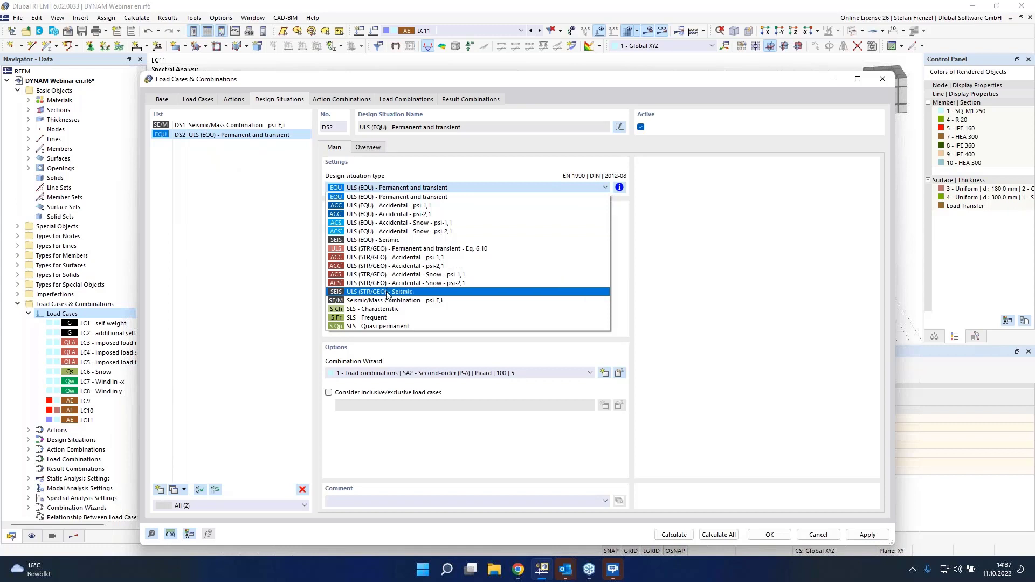
click(387, 292)
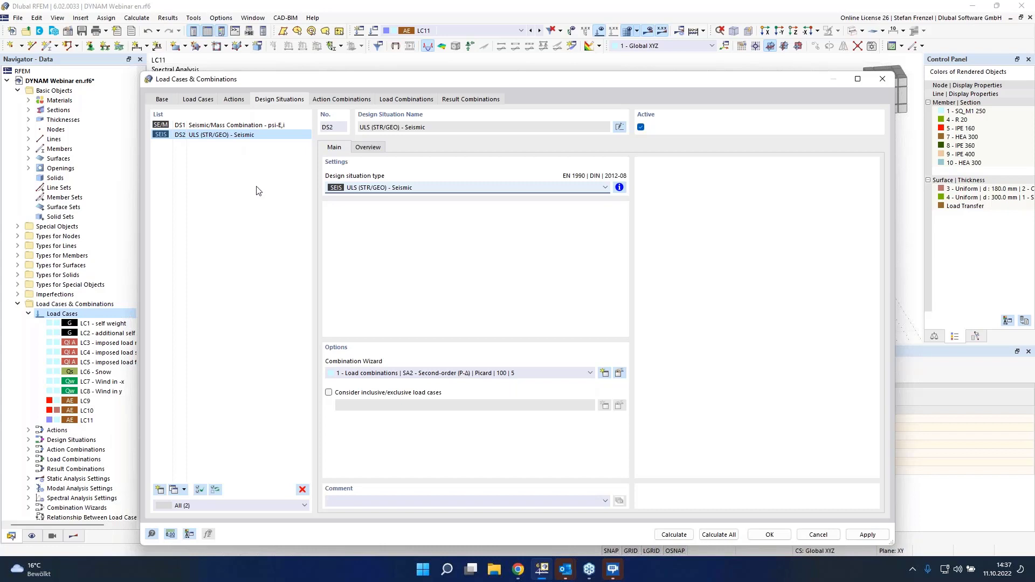
click(497, 374)
click(473, 399)
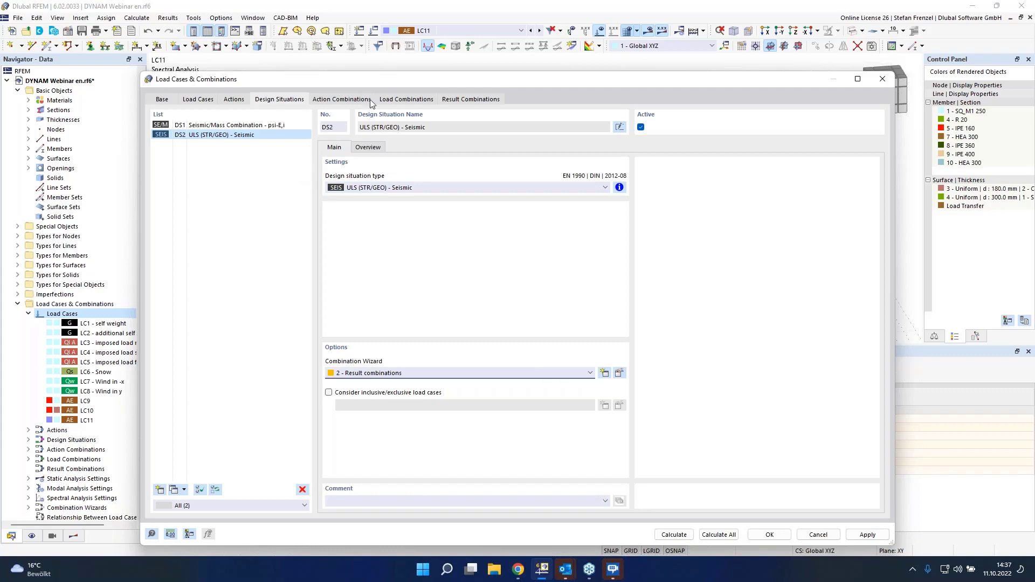
Review the load cases assigned to result combination RC1, keeping the scaled sums envelope as the sub-result of LC11
click(444, 100)
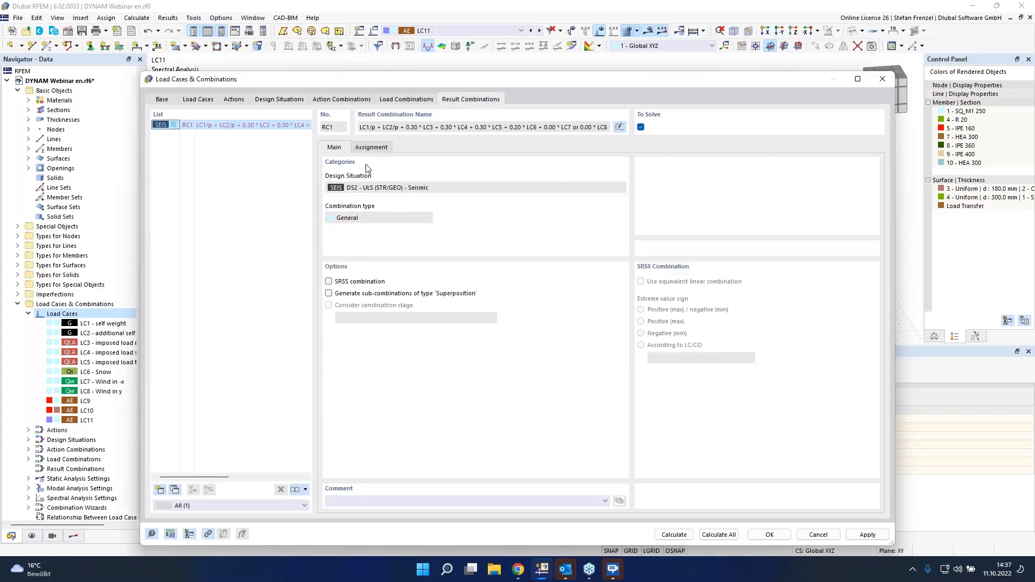
click(381, 149)
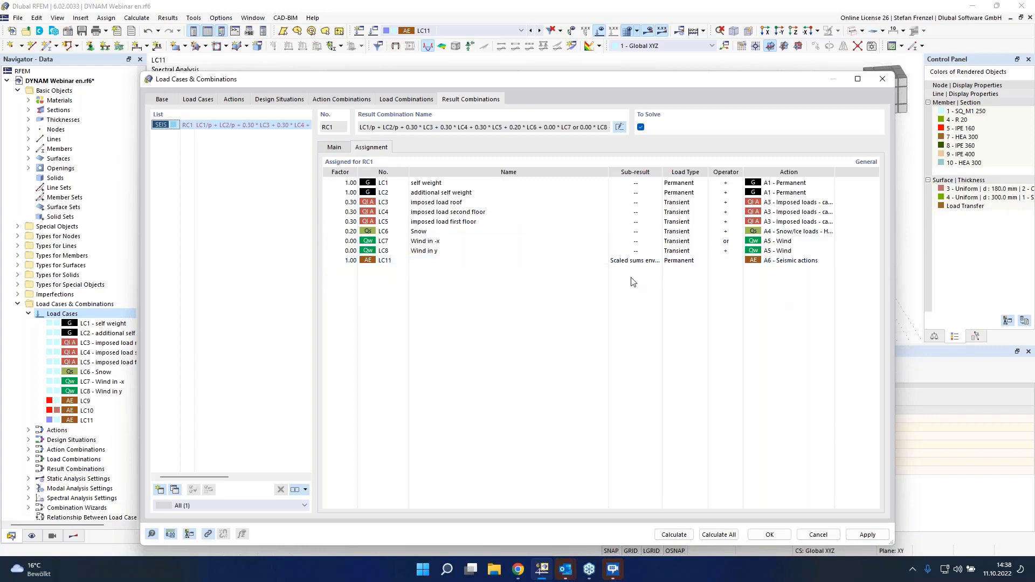
click(636, 262)
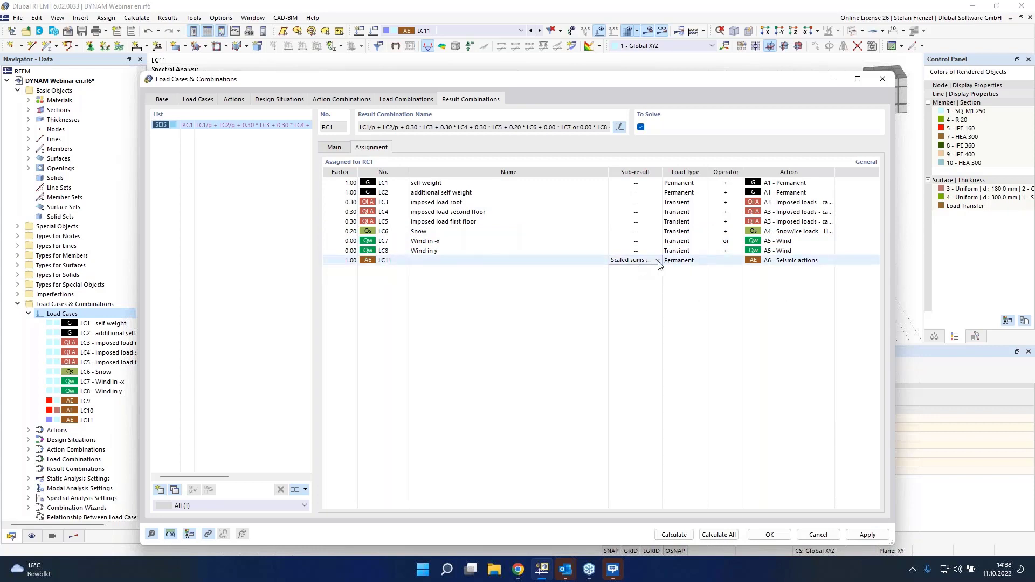
click(658, 261)
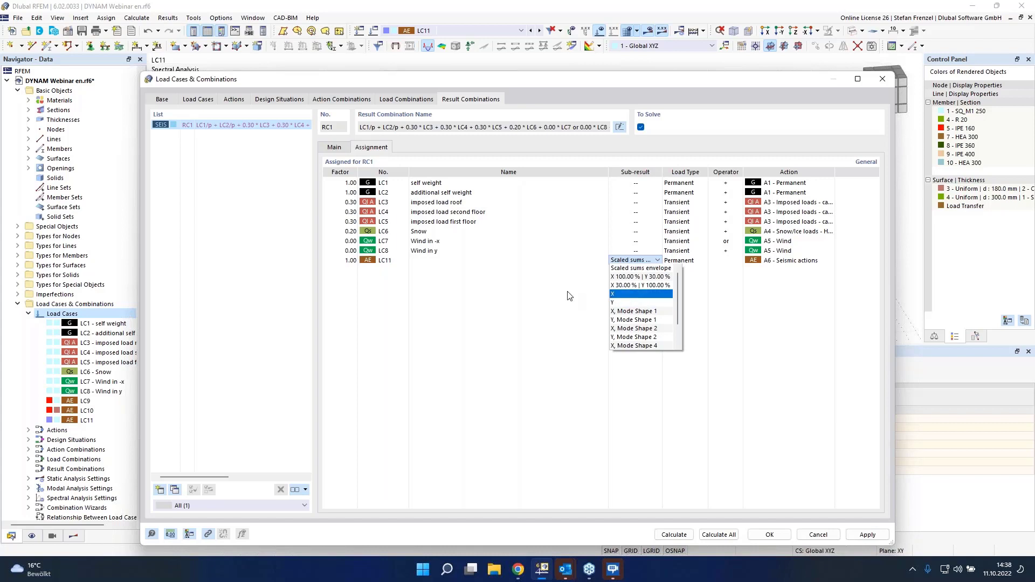
click(642, 268)
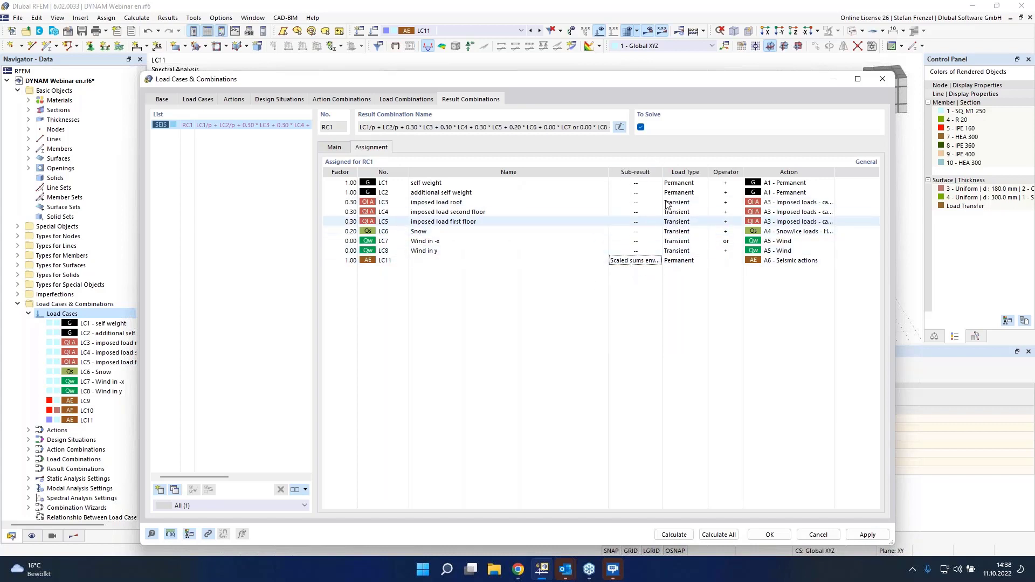
Deactivate sub-results for result combinations, calculate all load cases and combinations, and keep the RC1 results displayed
click(163, 100)
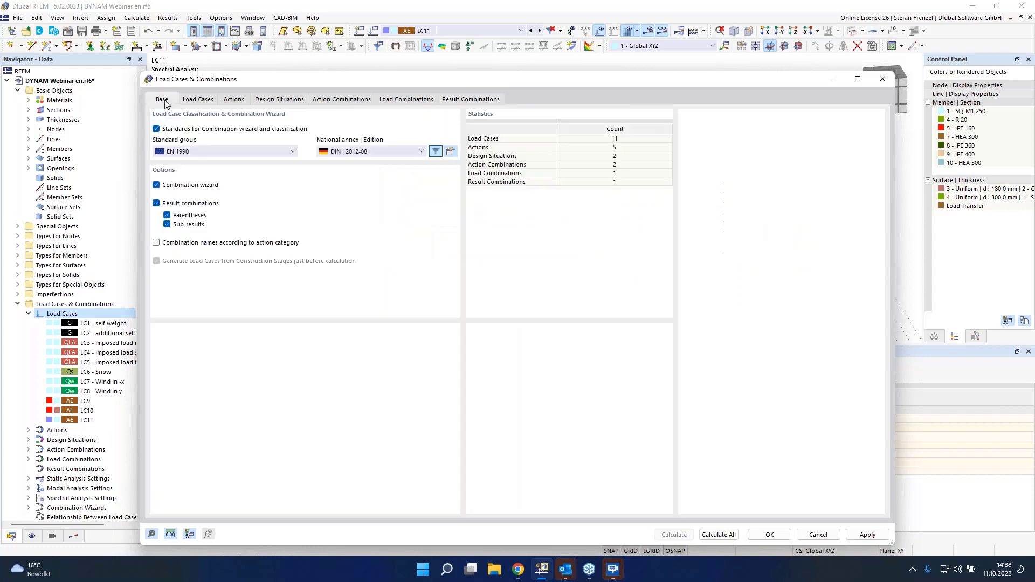
click(167, 225)
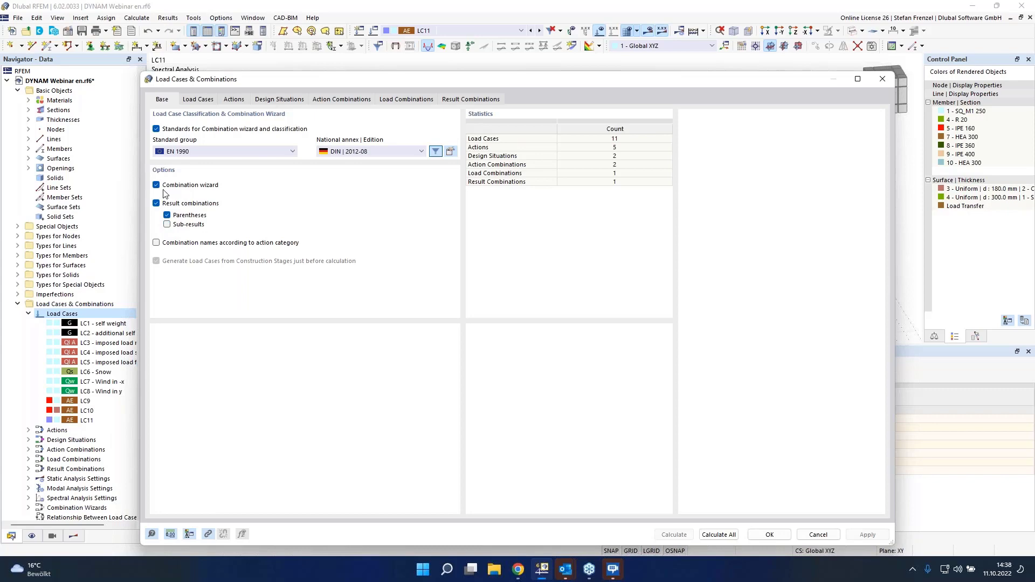
click(470, 100)
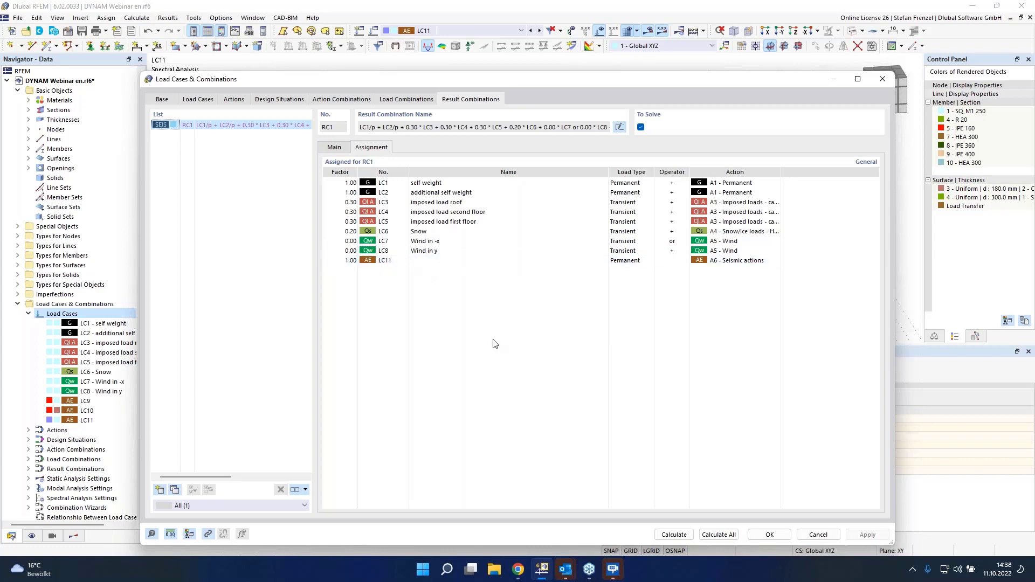
click(715, 536)
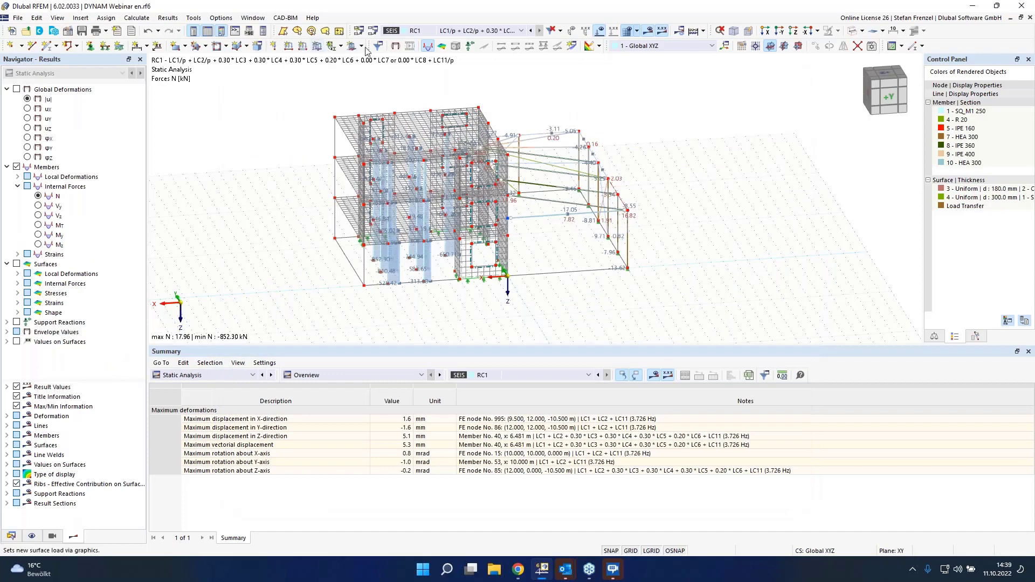
click(477, 30)
click(474, 162)
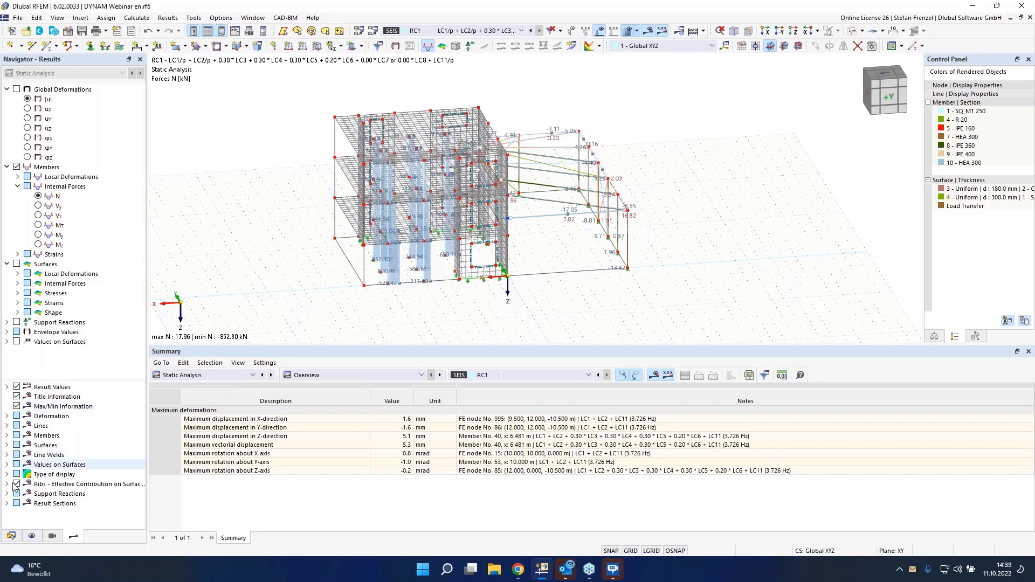
Add a design situation of type ULS (STR/GEO) - Permanent and transient - Eq. 6.10 and check the load and result combinations
click(11, 536)
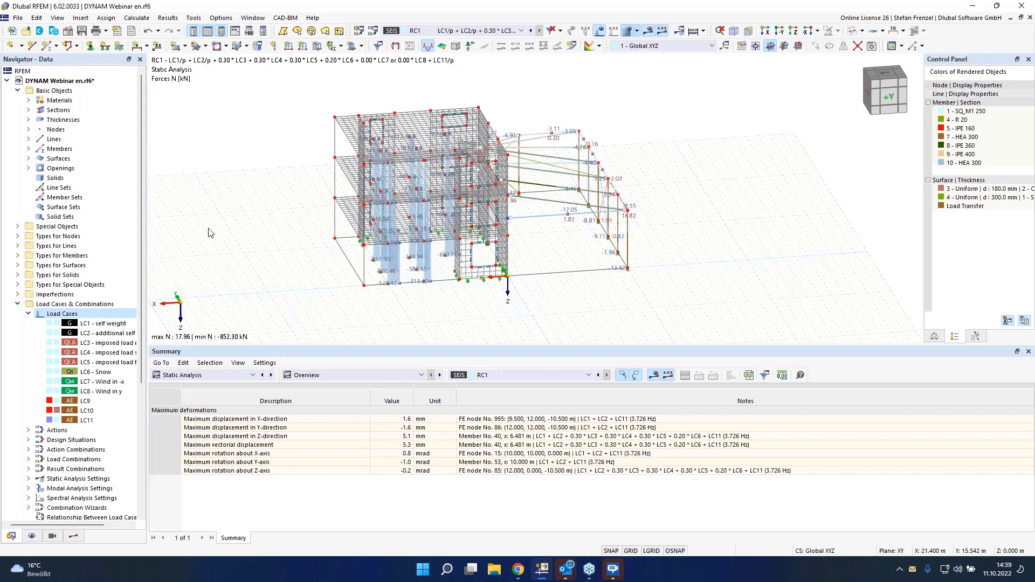
right_click(80, 313)
click(98, 323)
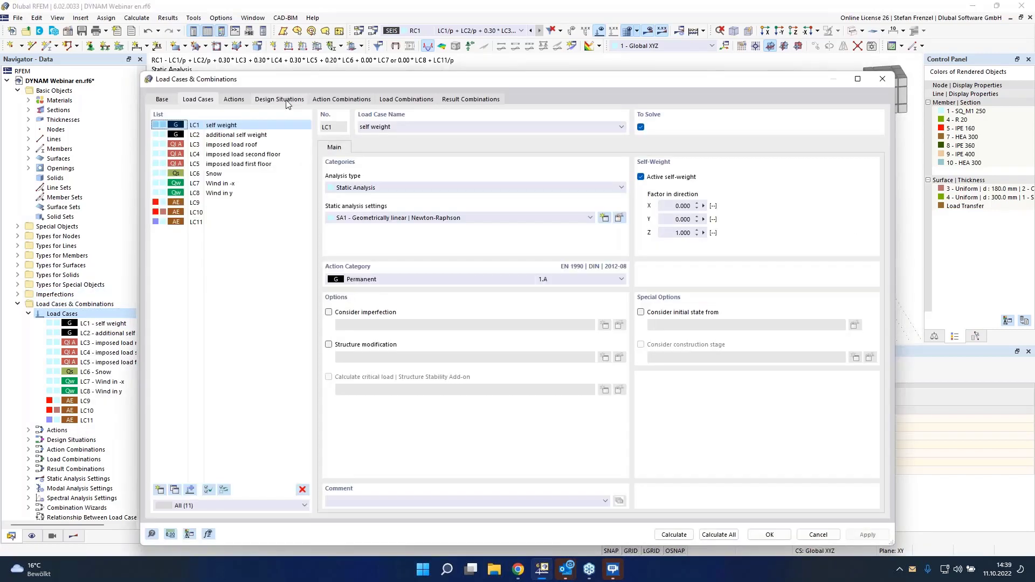
click(286, 100)
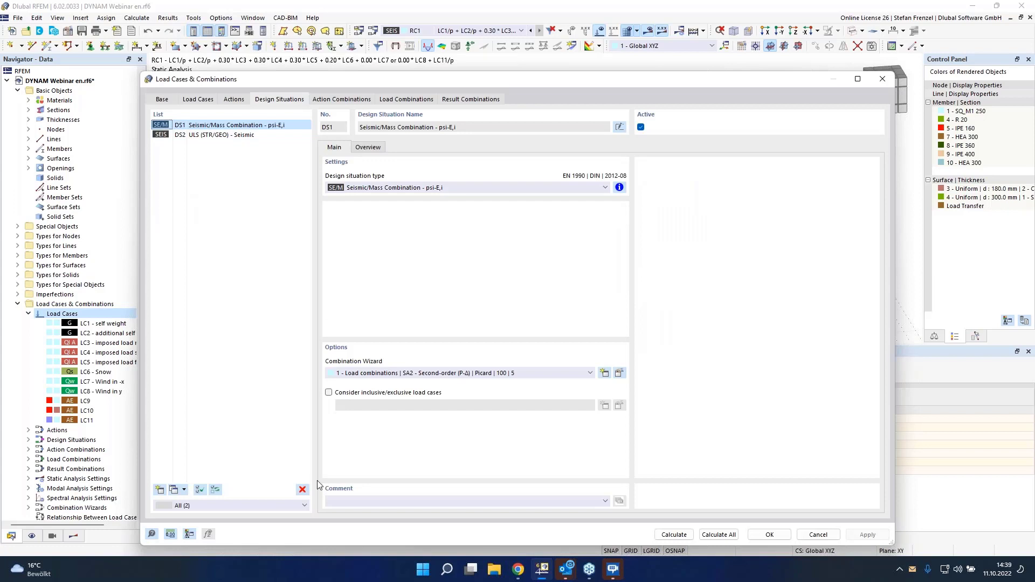
click(161, 491)
click(379, 188)
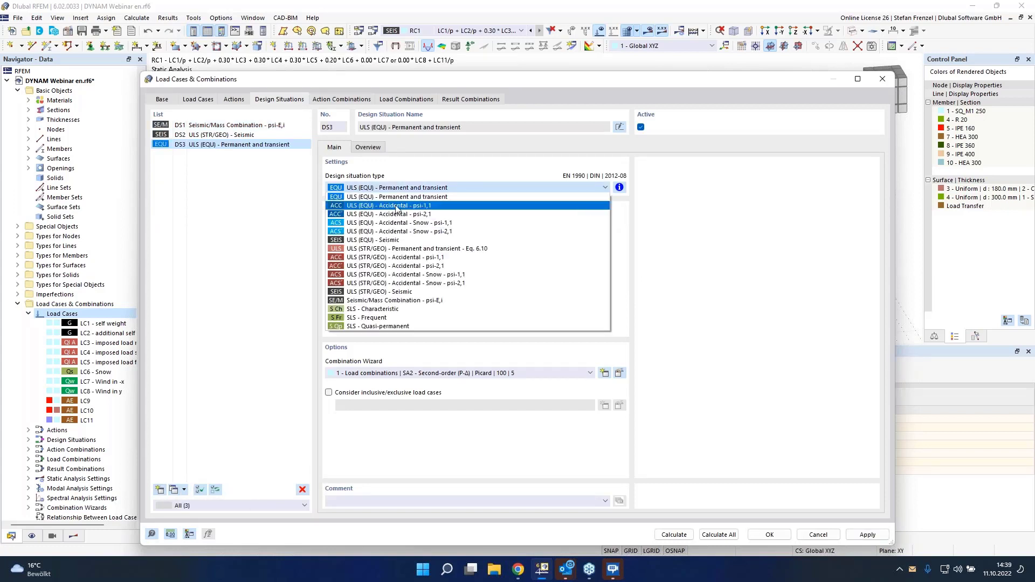
click(419, 249)
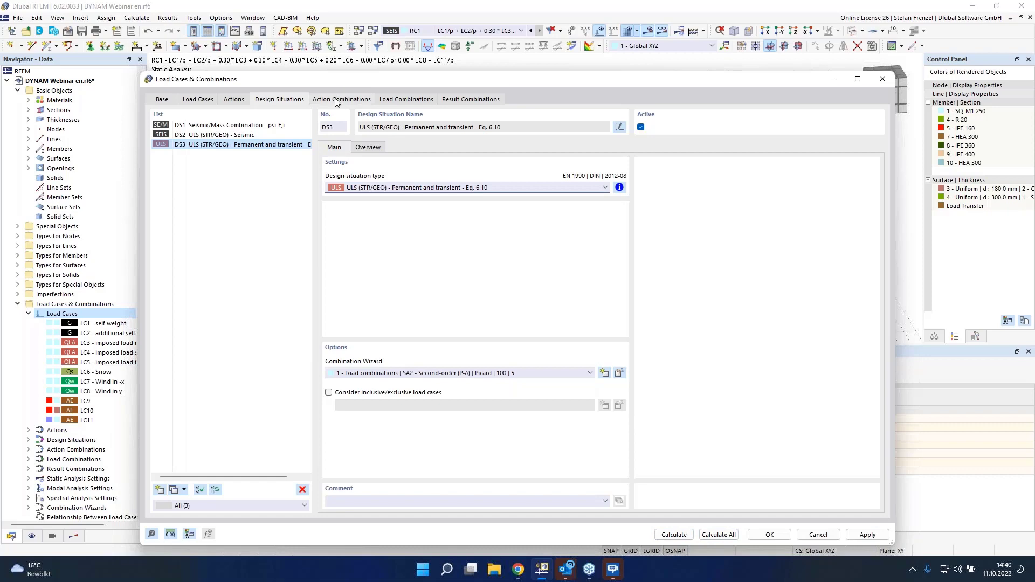
click(407, 99)
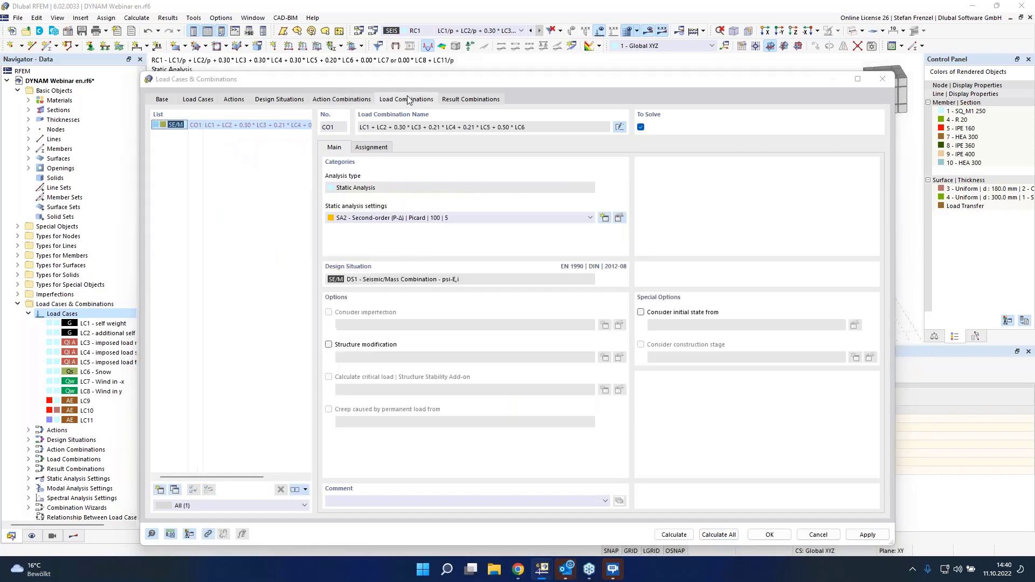
click(470, 99)
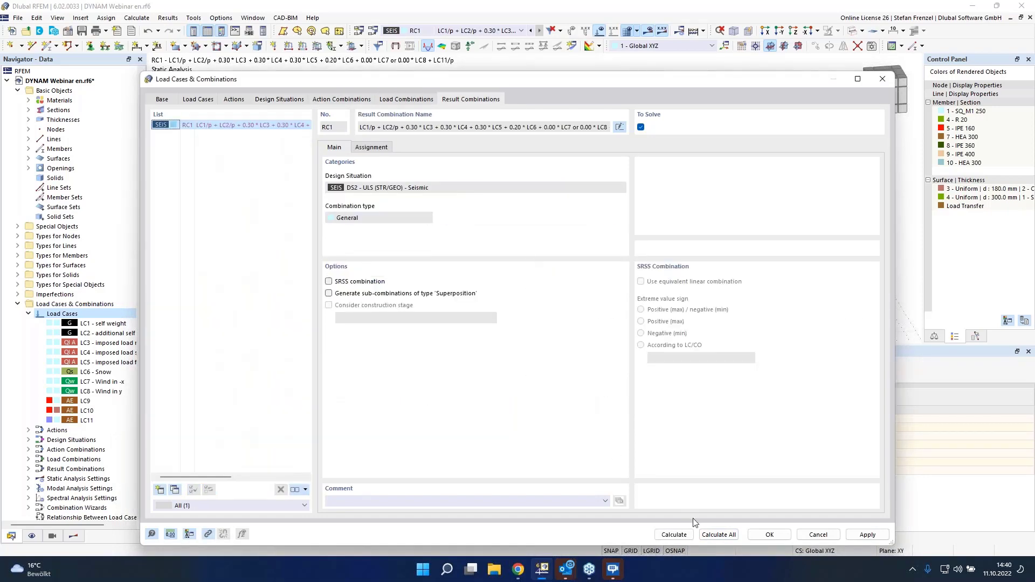